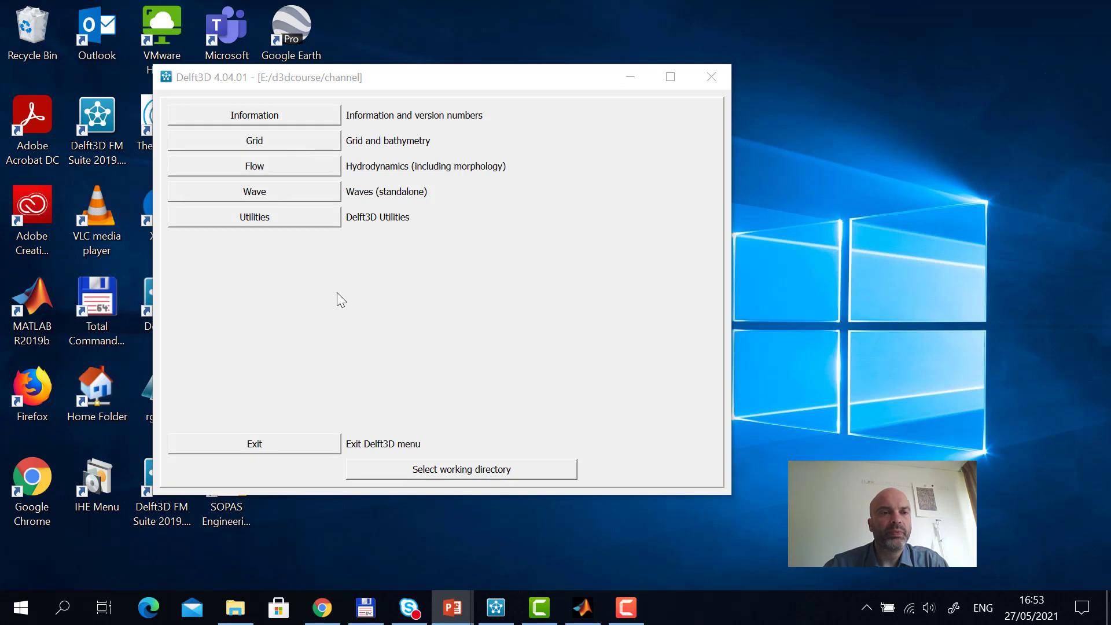
# - Open the RGFGRID grid generator from the Delft3D grid and bathymetry tools
pyautogui.click(305, 137)
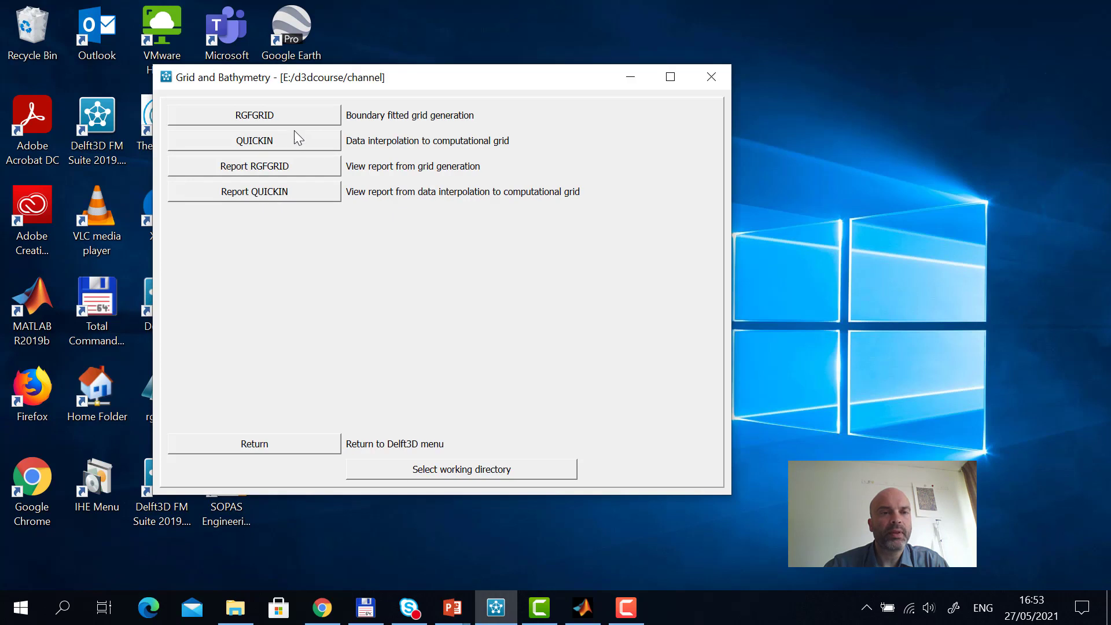
pyautogui.click(293, 114)
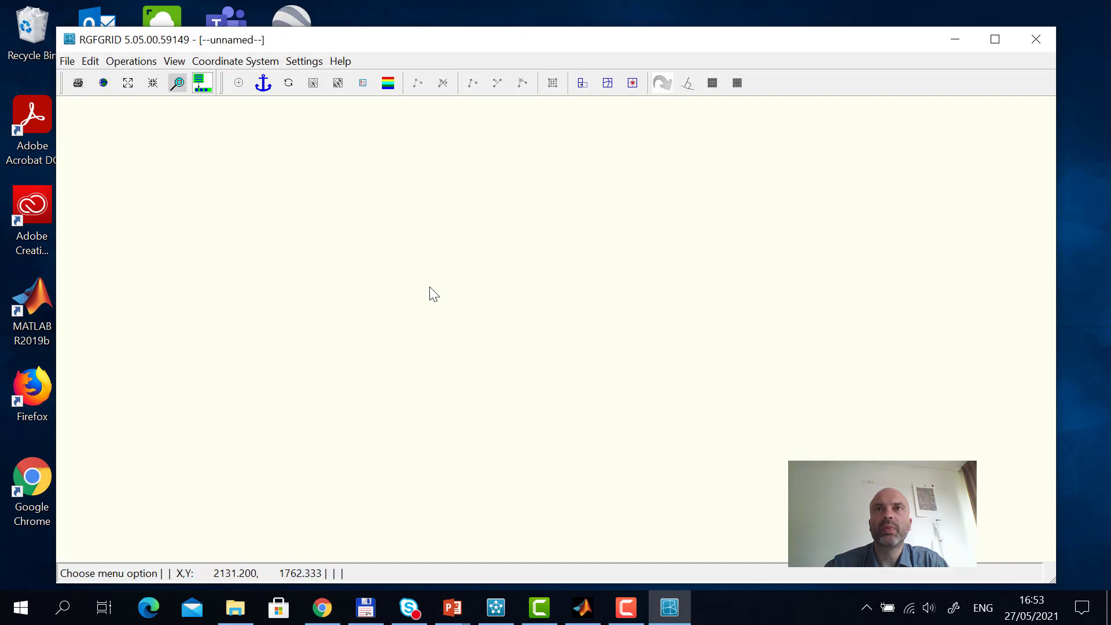
pyautogui.moveTo(557, 41); pyautogui.dragTo(558, 27)
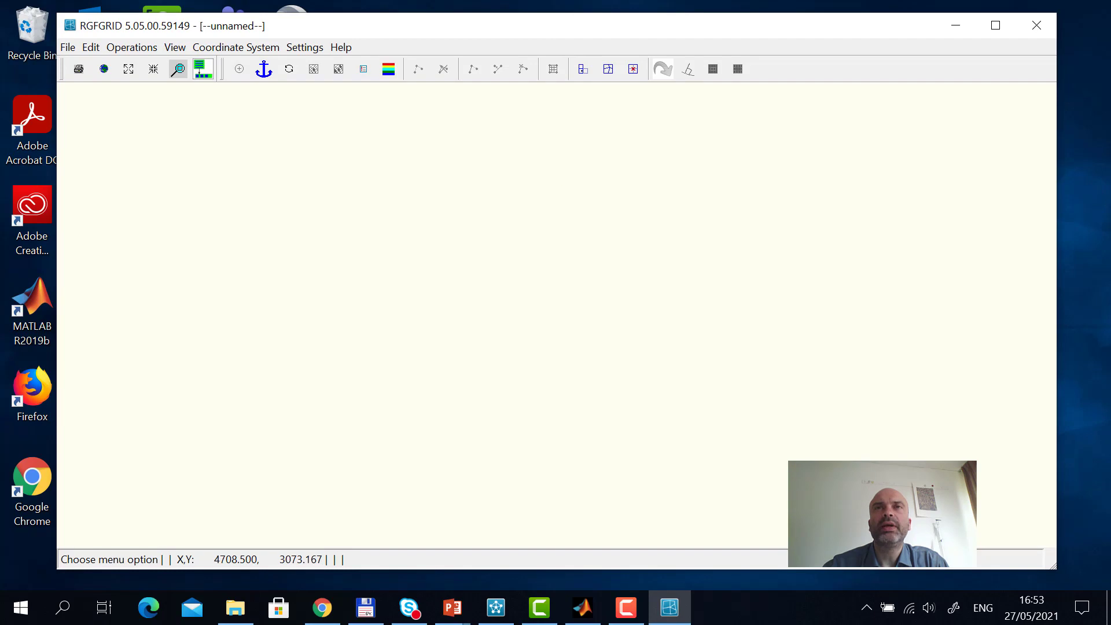
# - Switch to the PowerPoint slide show, view the river bend exercise aims and the channel bathymetry slide, and return to RGFGRID
pyautogui.hotkey('alt', 'Tab')
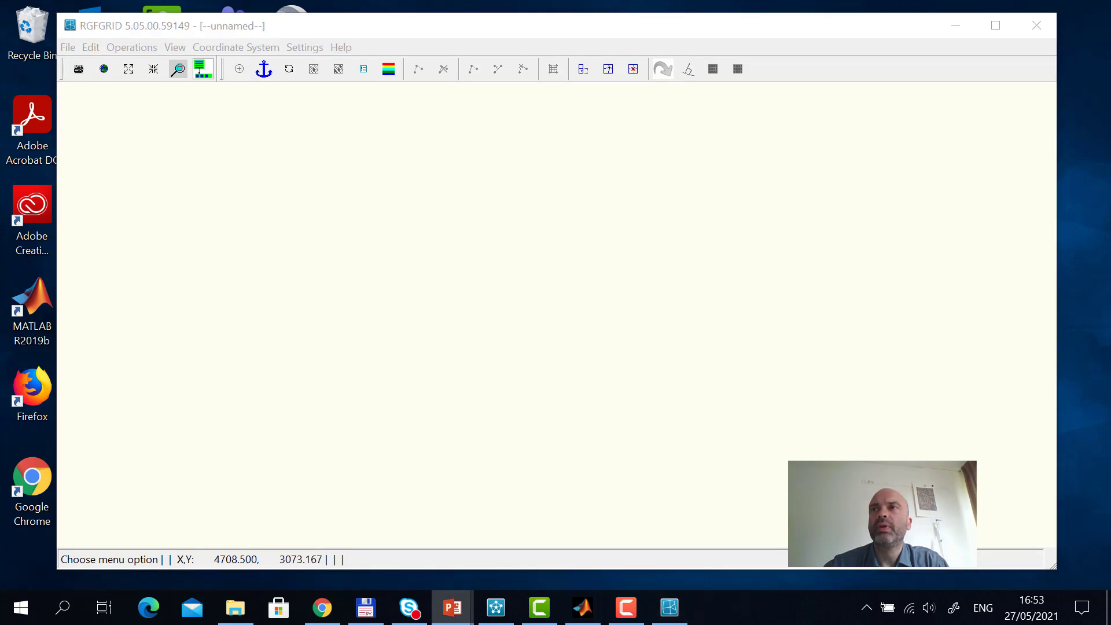
pyautogui.hotkey('shift', 'F5')
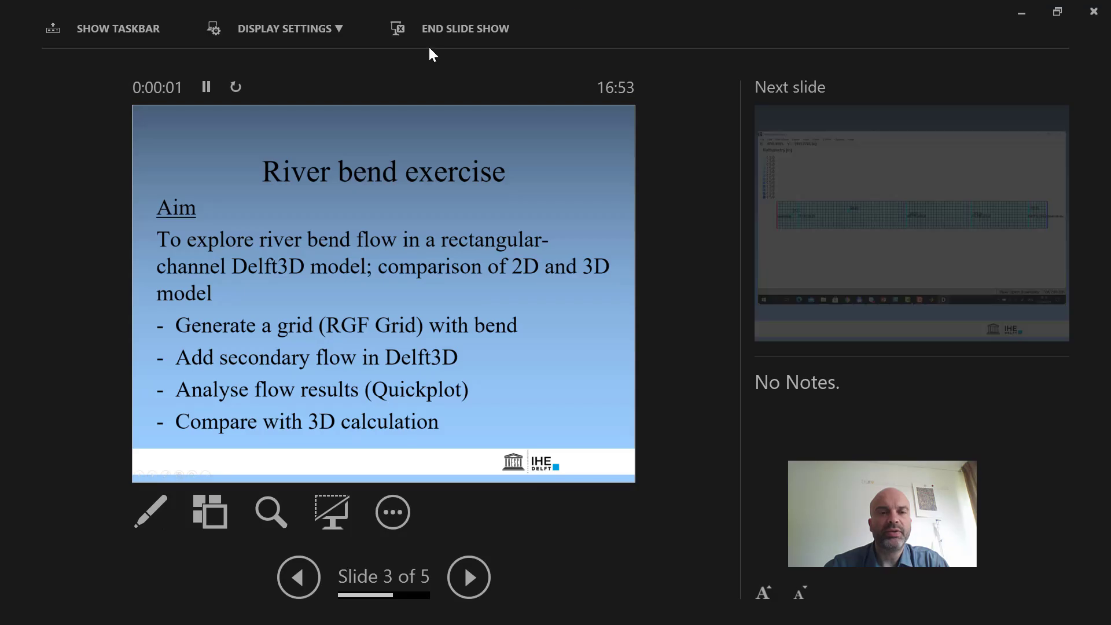
pyautogui.press('Right')
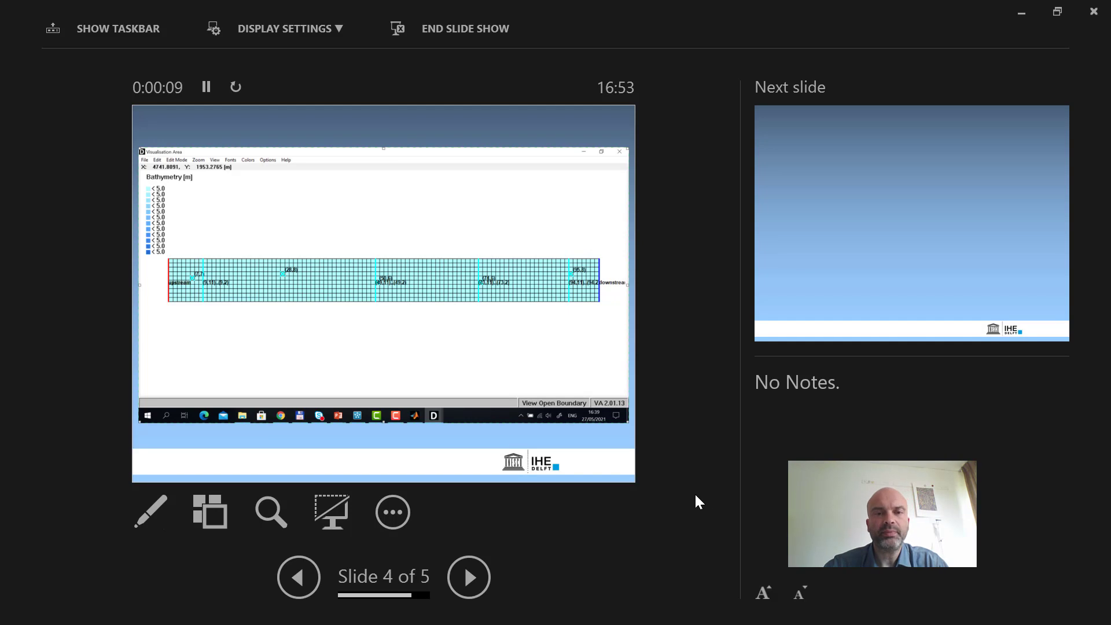
pyautogui.hotkey('alt', 'Tab')
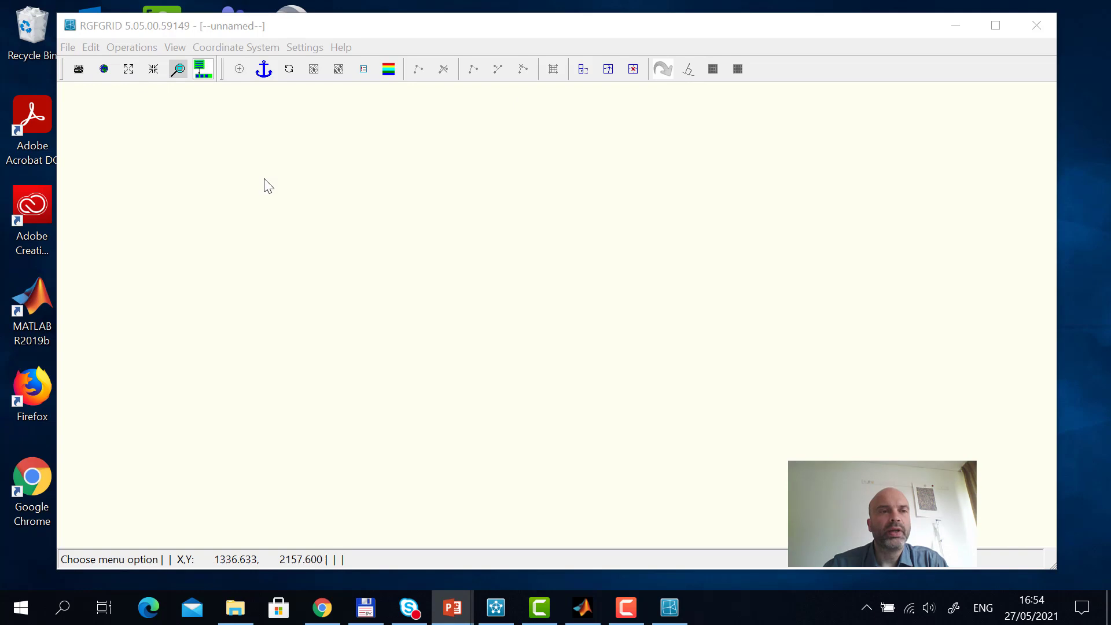
# - Import the existing straight channel grid 001.grd in Delft3D-FLOW format
pyautogui.click(68, 47)
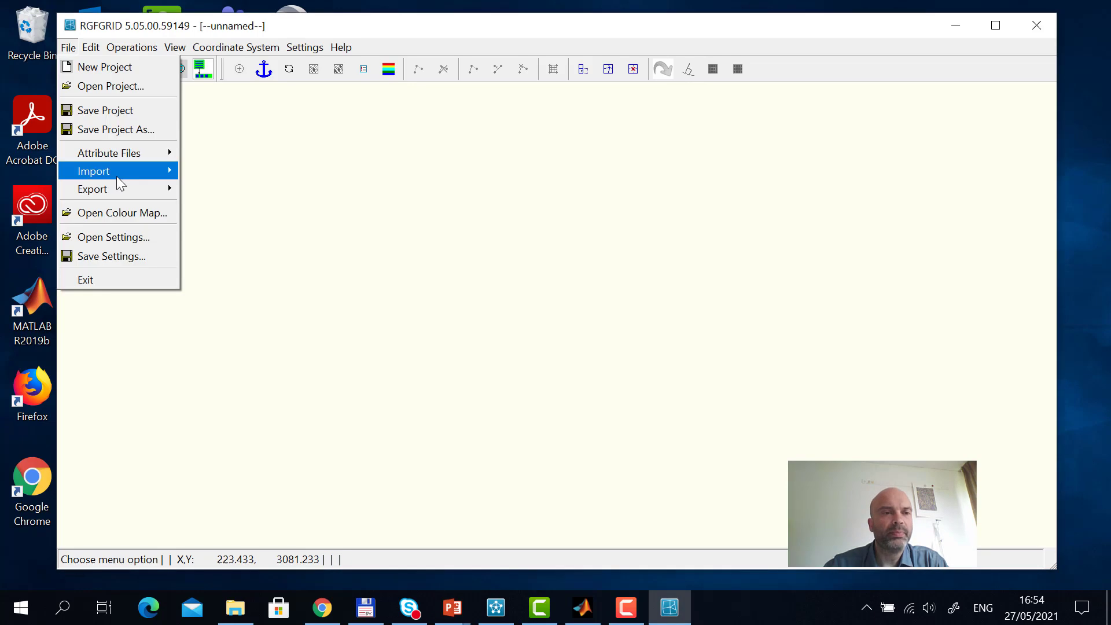
pyautogui.moveTo(159, 172)
pyautogui.click(244, 175)
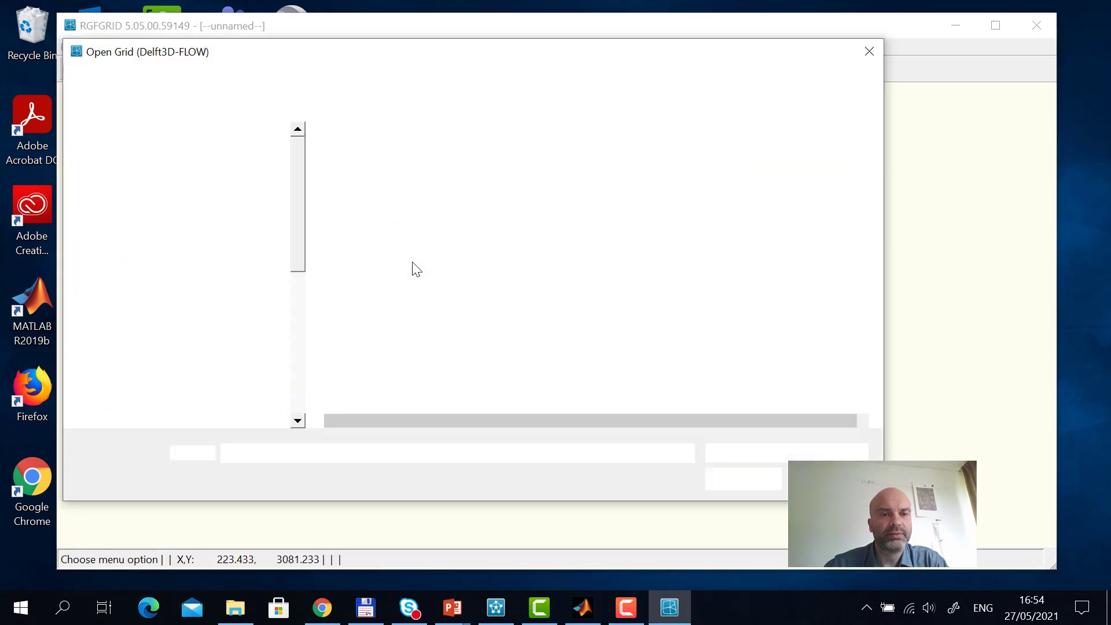
pyautogui.click(372, 161)
pyautogui.doubleClick(373, 161)
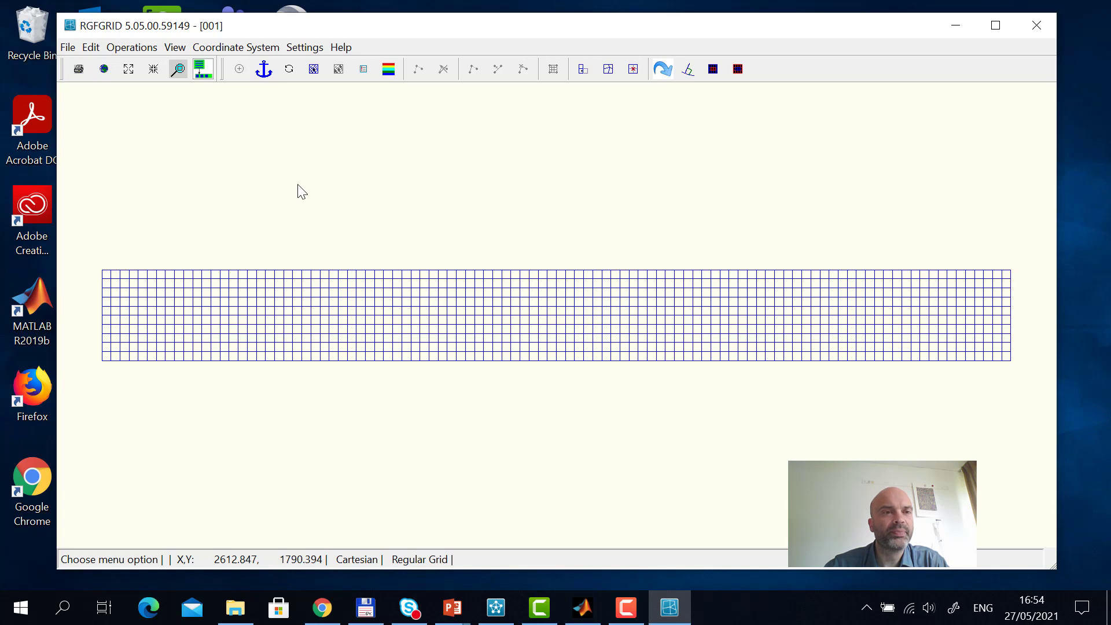
# - Start a new rectangular or circular grid with 25 cells in M-direction and 10 cells in N-direction
pyautogui.click(148, 50)
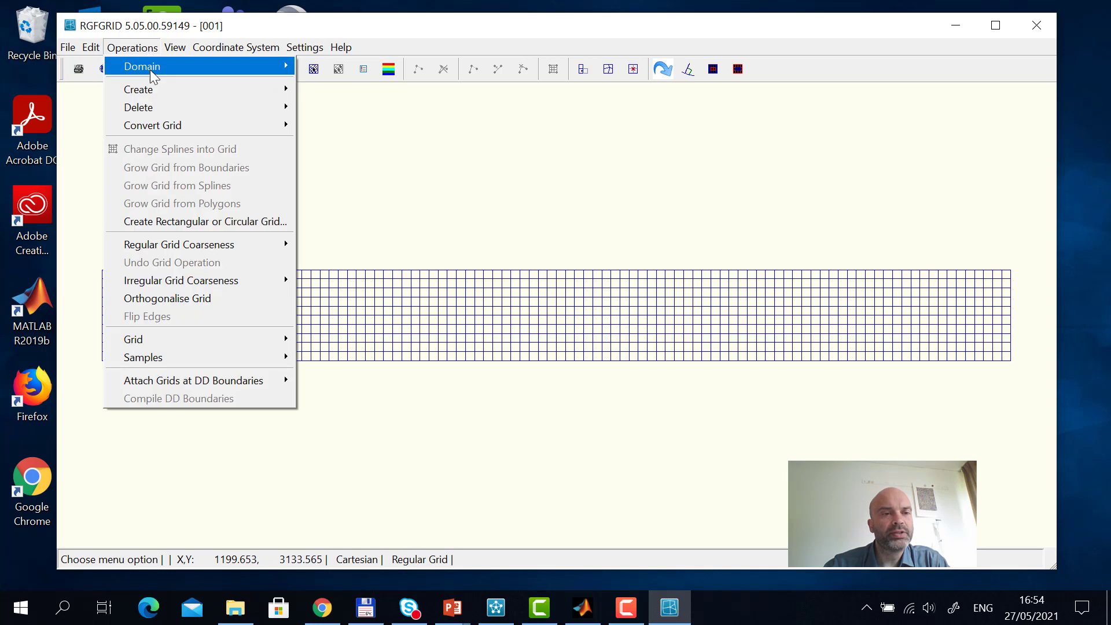
pyautogui.click(191, 231)
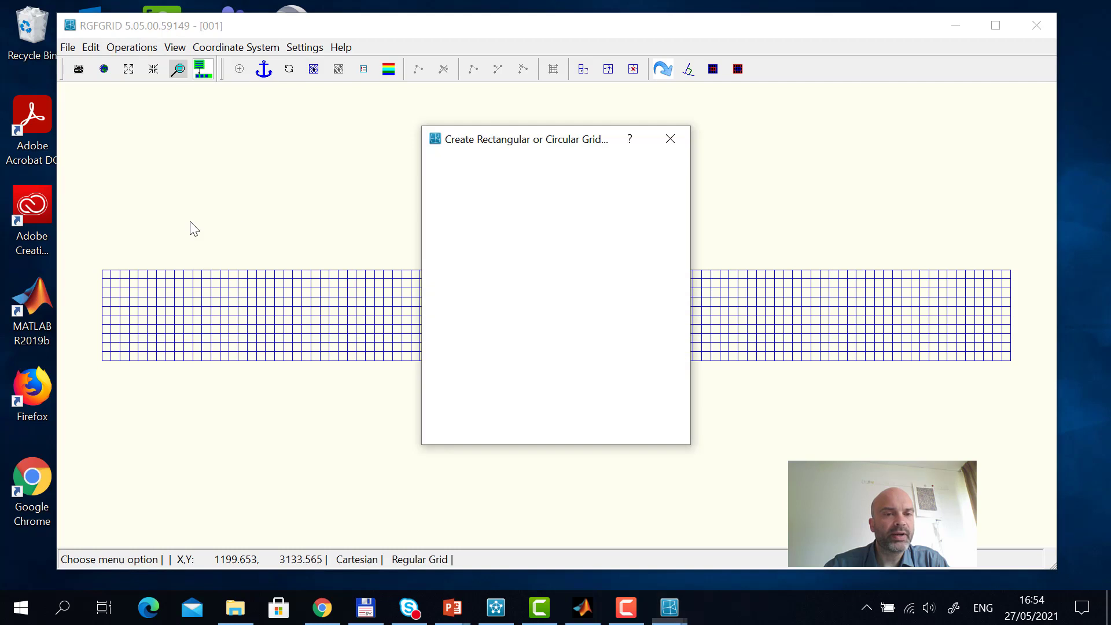
pyautogui.press('BackSpace')
pyautogui.press('BackSpace')
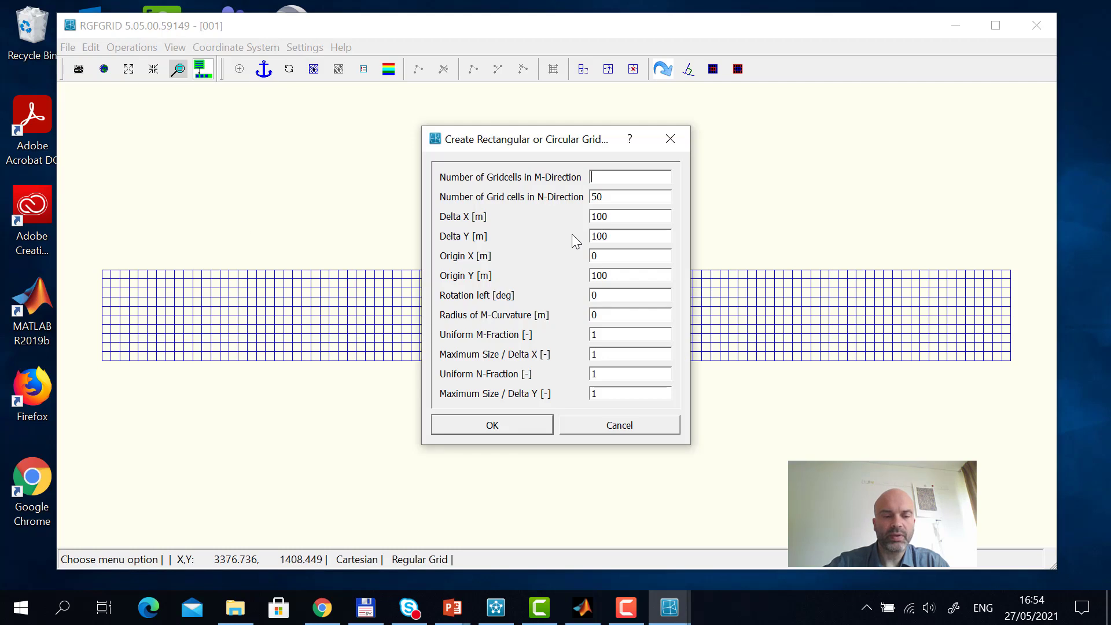
pyautogui.write('25')
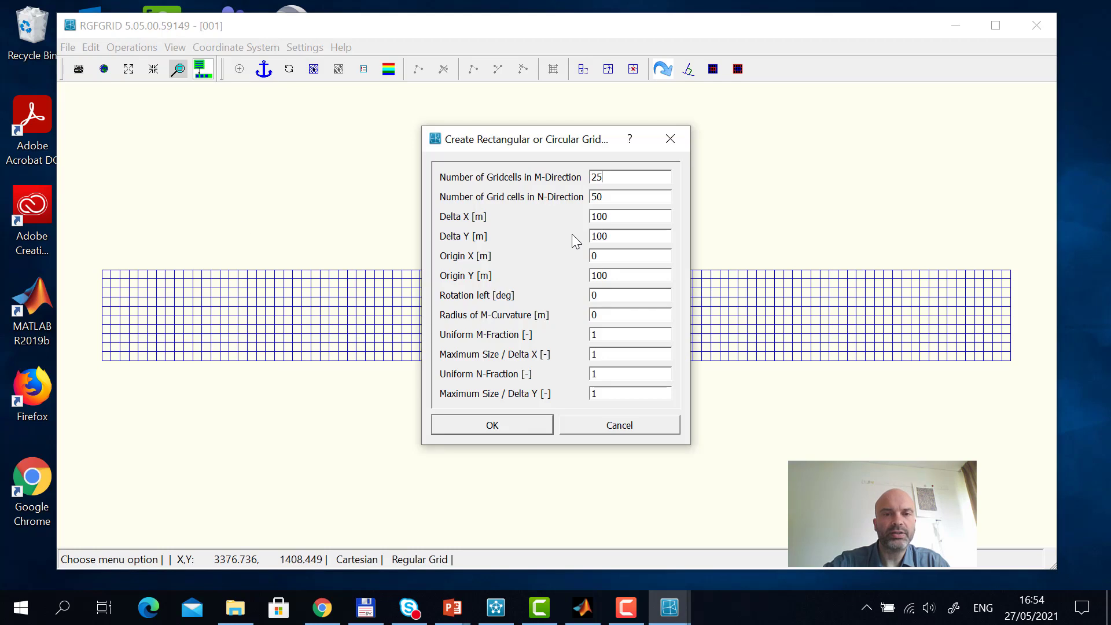
pyautogui.click(610, 198)
pyautogui.moveTo(610, 197); pyautogui.dragTo(591, 199)
# - Create the bend grid with origin Y -700 m, left rotation 180 degrees and radius of M-curvature 800 m
pyautogui.moveTo(623, 277); pyautogui.dragTo(563, 275)
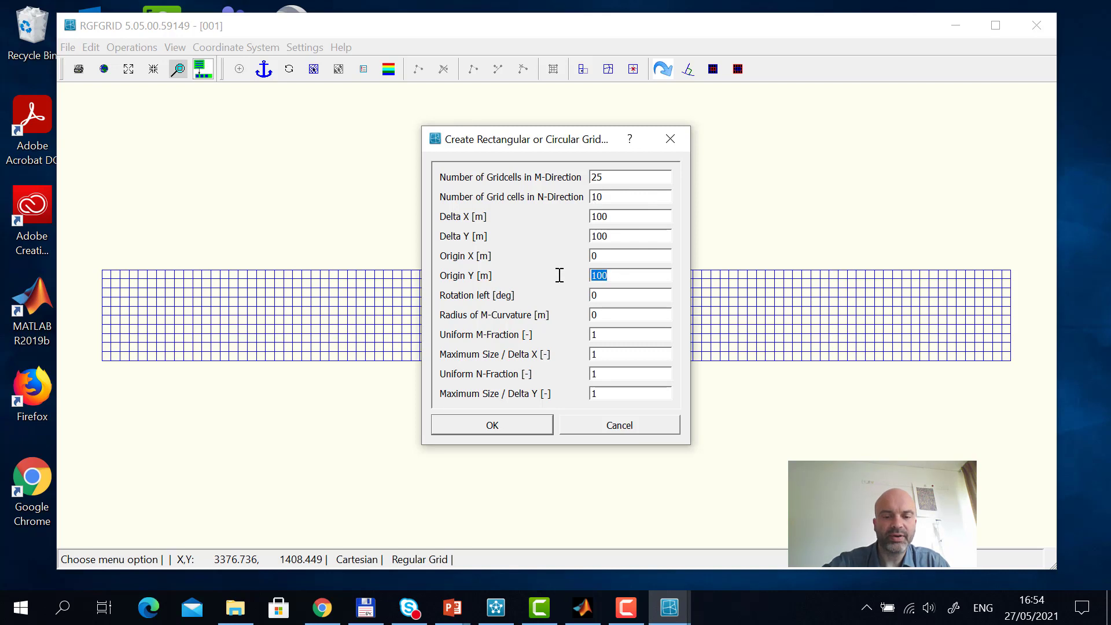
pyautogui.write('7')
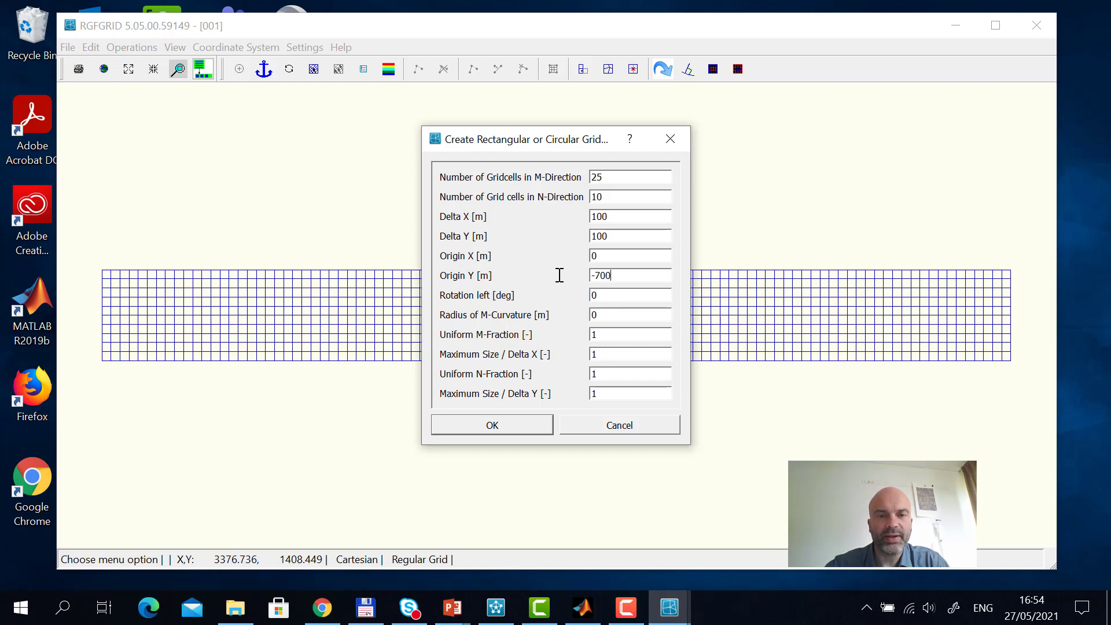
pyautogui.moveTo(598, 297); pyautogui.dragTo(583, 297)
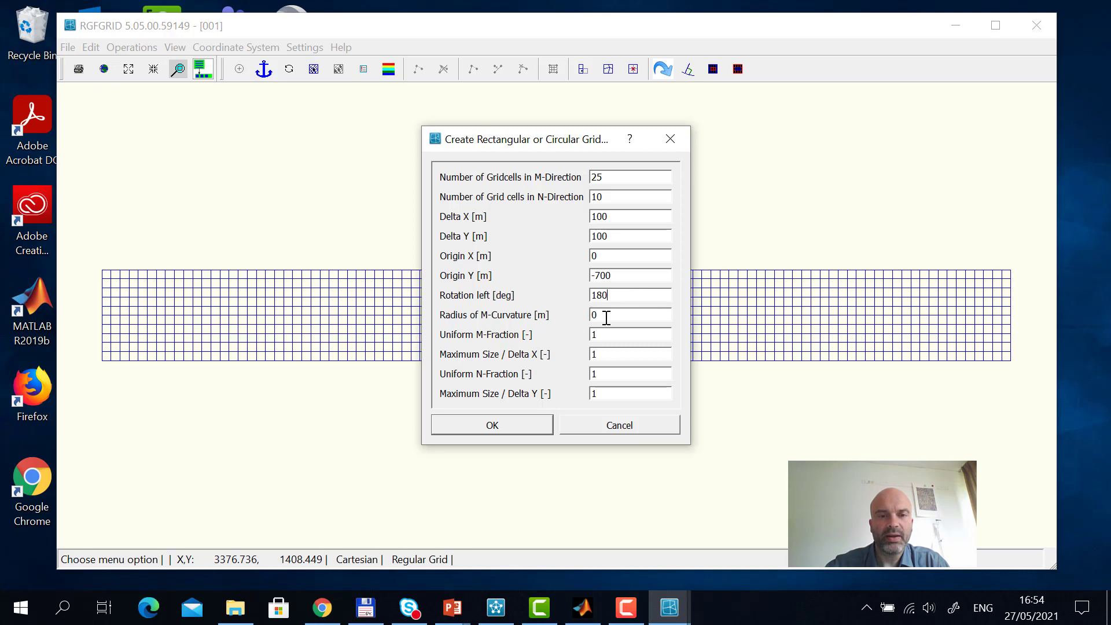
pyautogui.moveTo(609, 317); pyautogui.dragTo(577, 315)
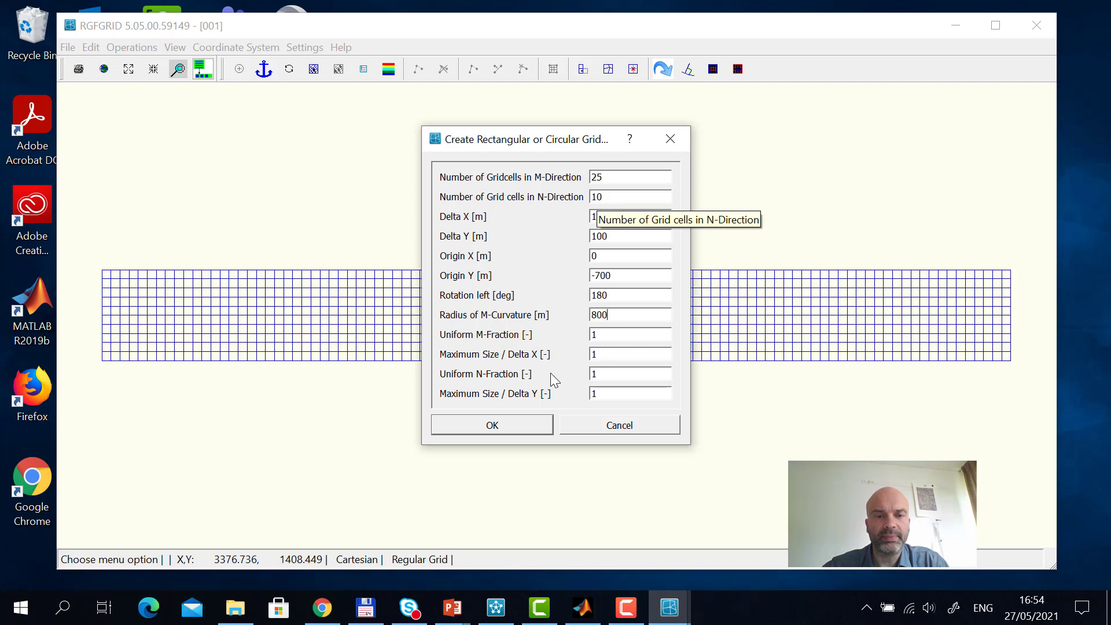
pyautogui.click(525, 424)
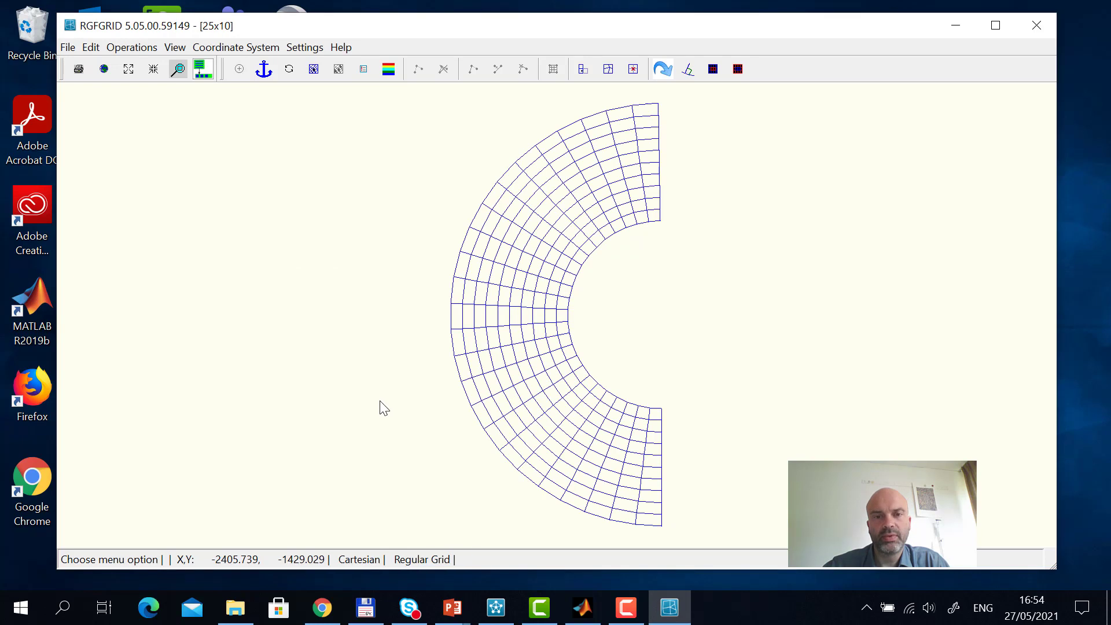
# - Export the bend grid in Delft3D-FLOW format as circ.grd, replacing the existing file
pyautogui.click(68, 47)
pyautogui.moveTo(105, 190)
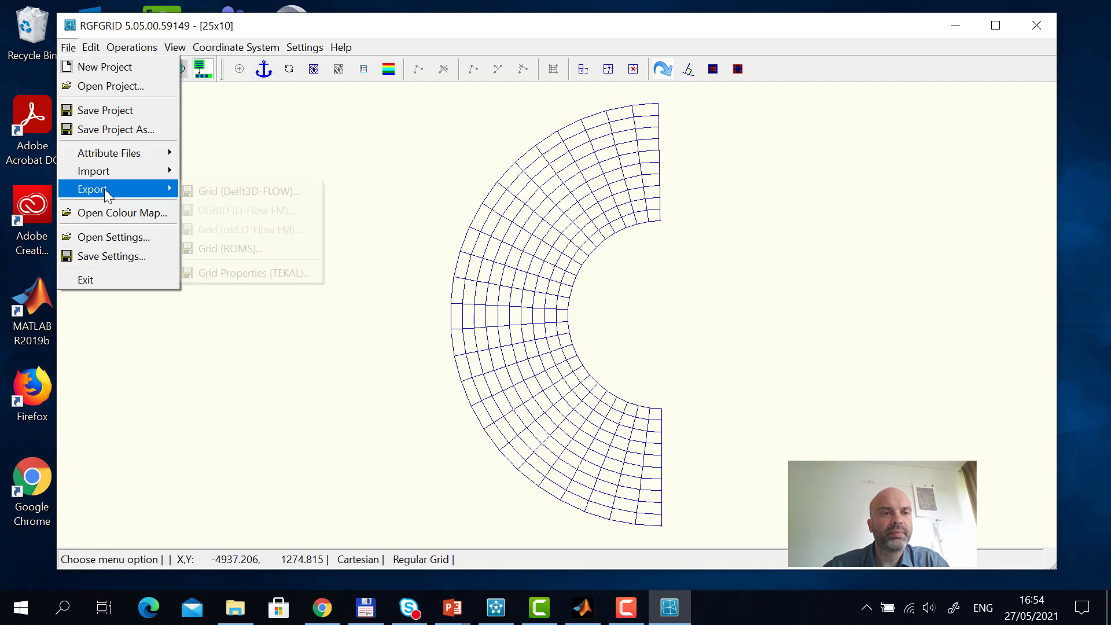
pyautogui.click(217, 193)
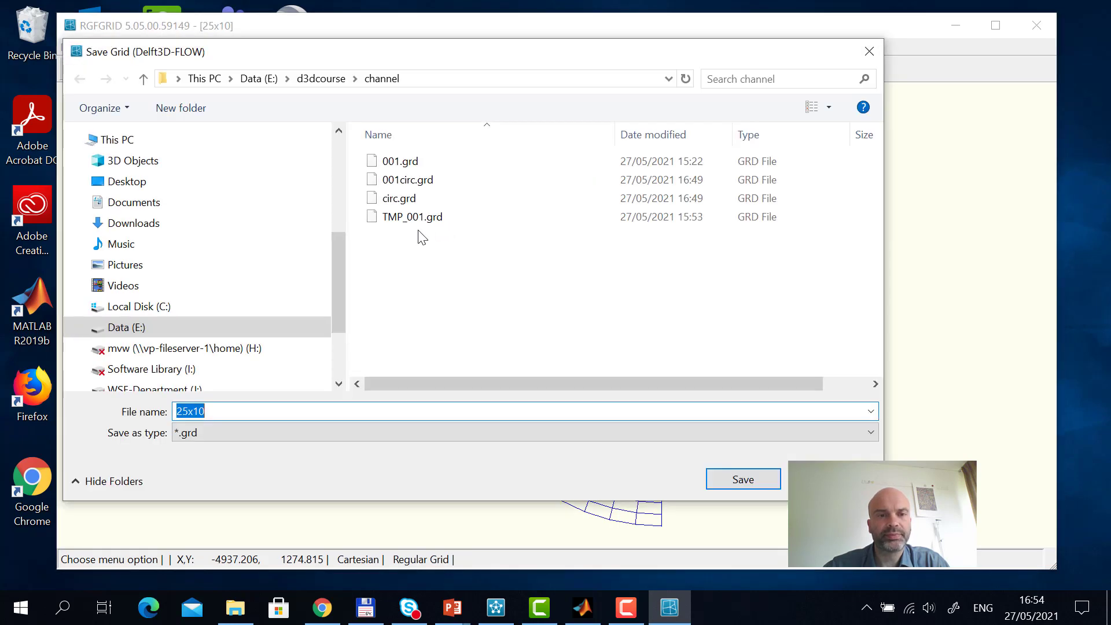
pyautogui.doubleClick(405, 196)
pyautogui.click(593, 302)
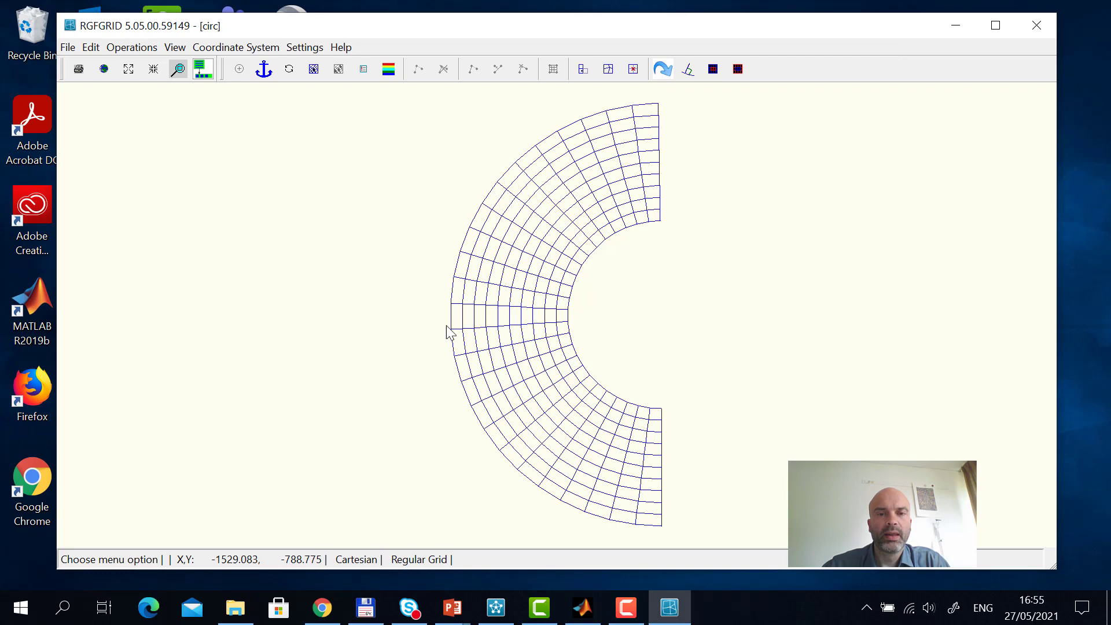
# - Import the straight channel grid 001.grd in Delft3D-FLOW format alongside the bend grid
pyautogui.click(67, 47)
pyautogui.moveTo(105, 169)
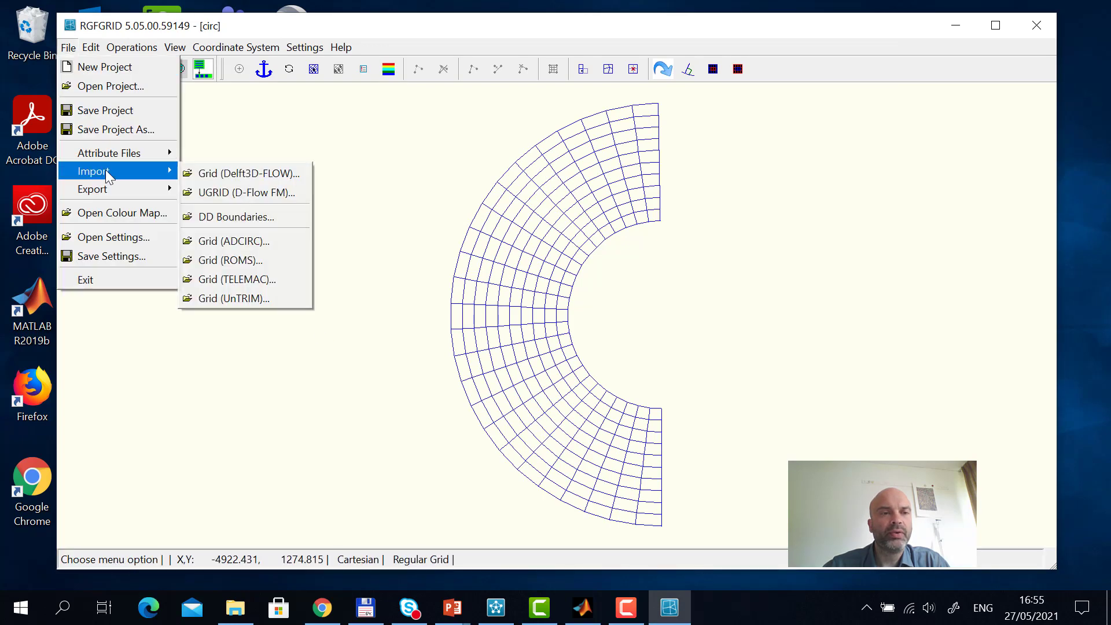
pyautogui.click(220, 173)
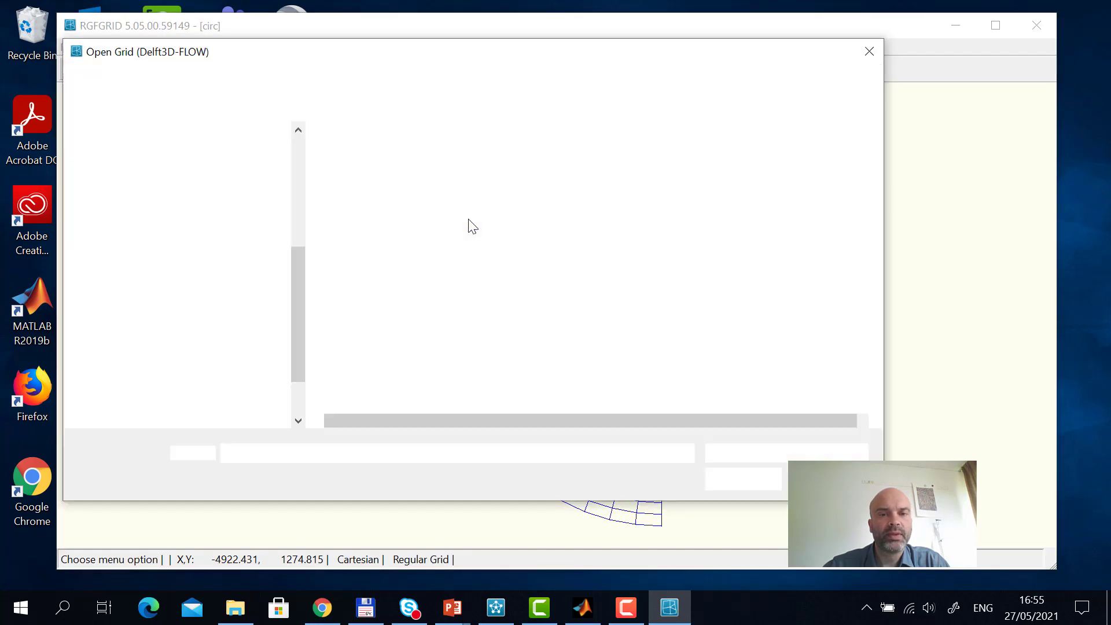
pyautogui.doubleClick(364, 168)
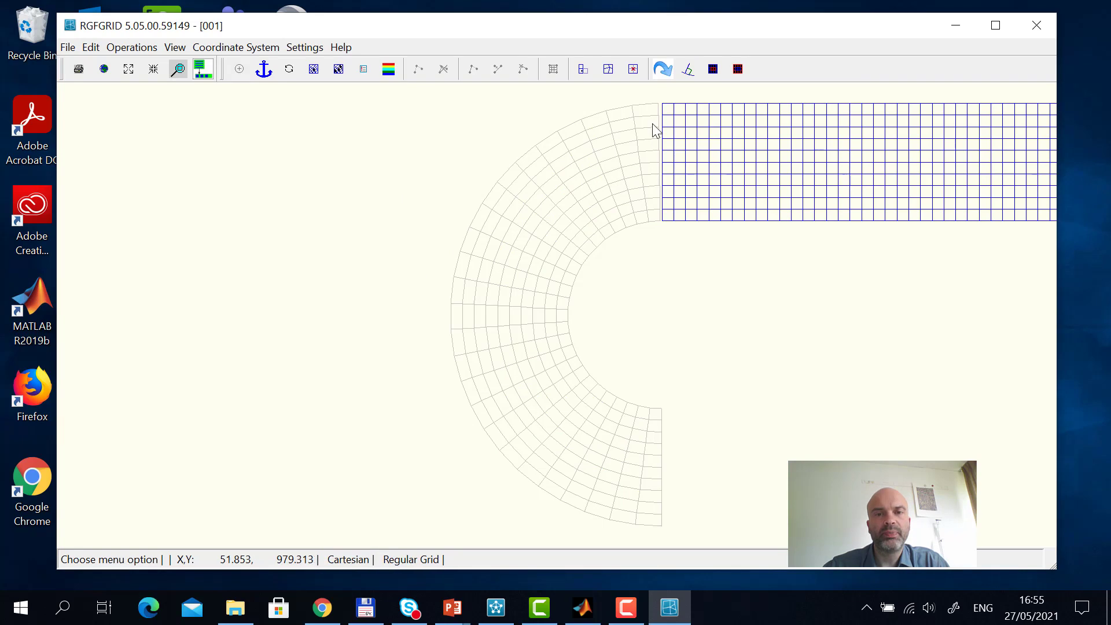
# - Paste the bend grid and the straight channel grid together into one grid
pyautogui.scroll(-2, 574, 368)
pyautogui.scroll(1, 639, 200)
pyautogui.scroll(4, 615, 232)
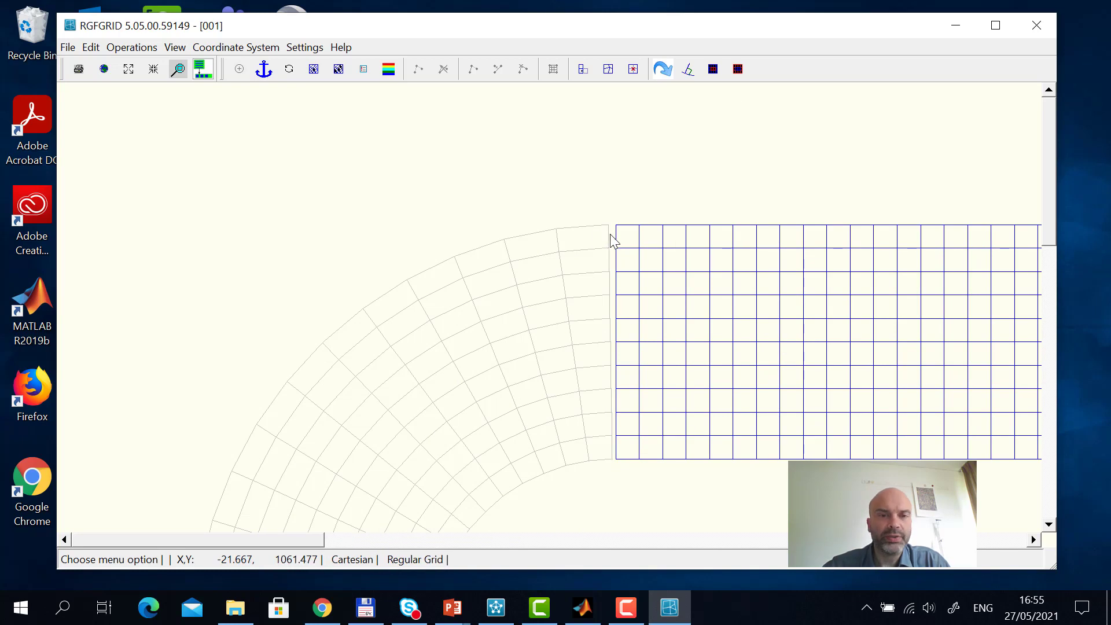
pyautogui.click(150, 52)
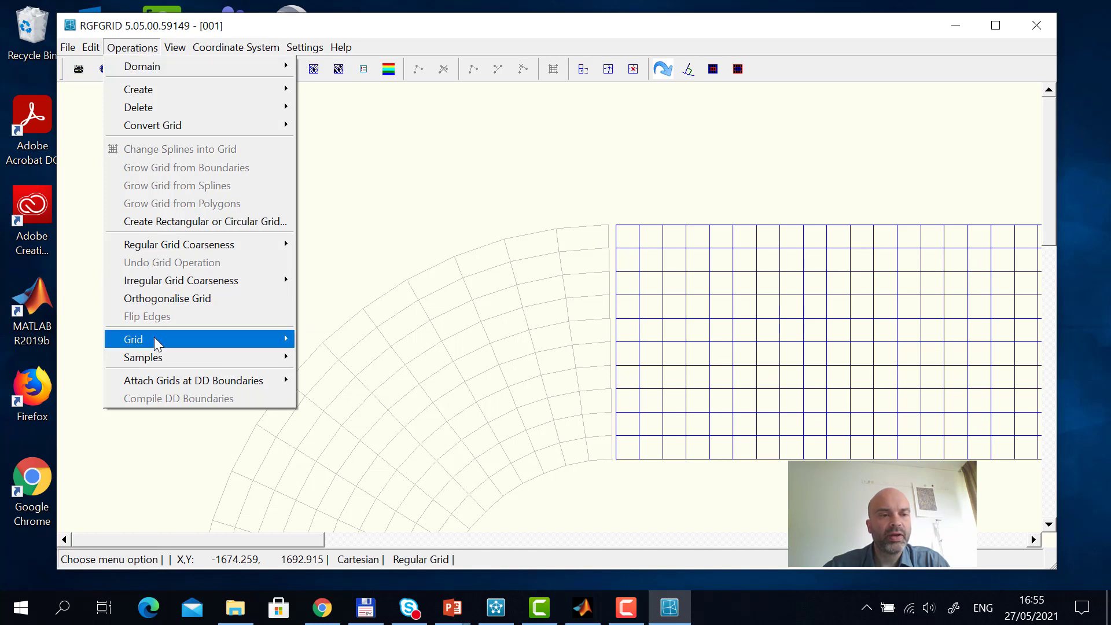
pyautogui.moveTo(159, 343)
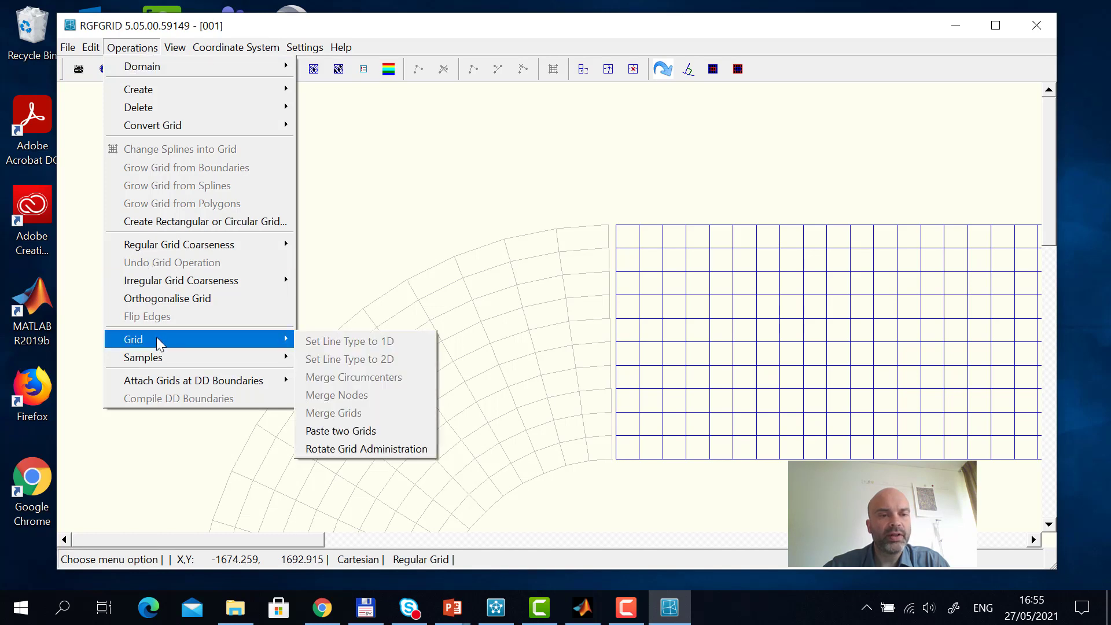
pyautogui.click(364, 433)
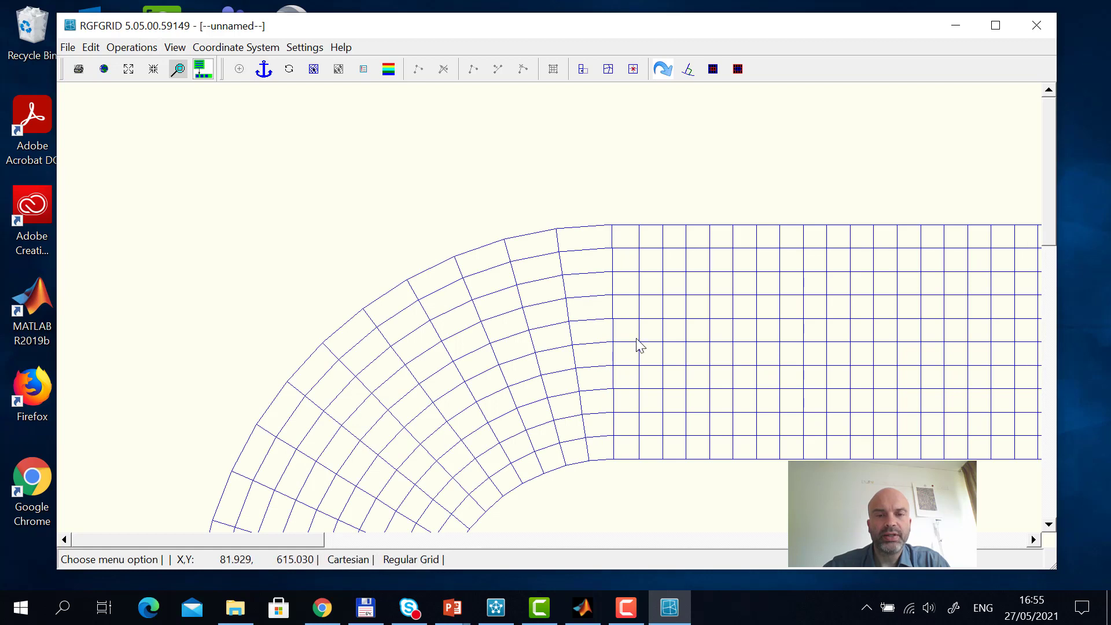
# - Export the combined bend and channel grid in Delft3D-FLOW format as 001circ.grd, replacing the existing file
pyautogui.scroll(-2, 595, 332)
pyautogui.scroll(-4, 249, 226)
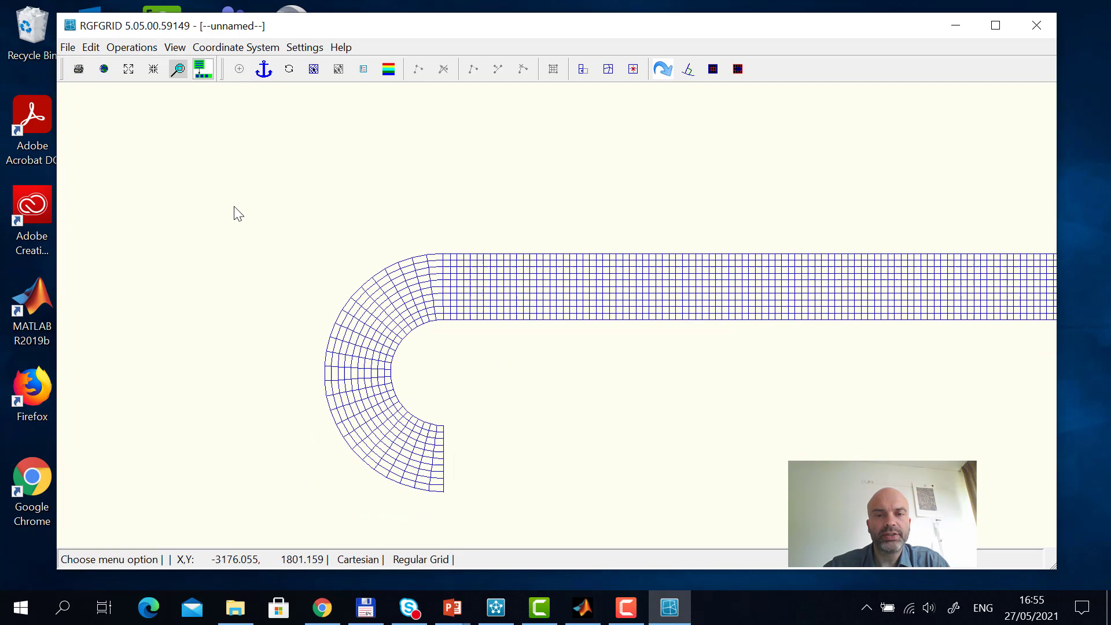
pyautogui.scroll(-1, 249, 224)
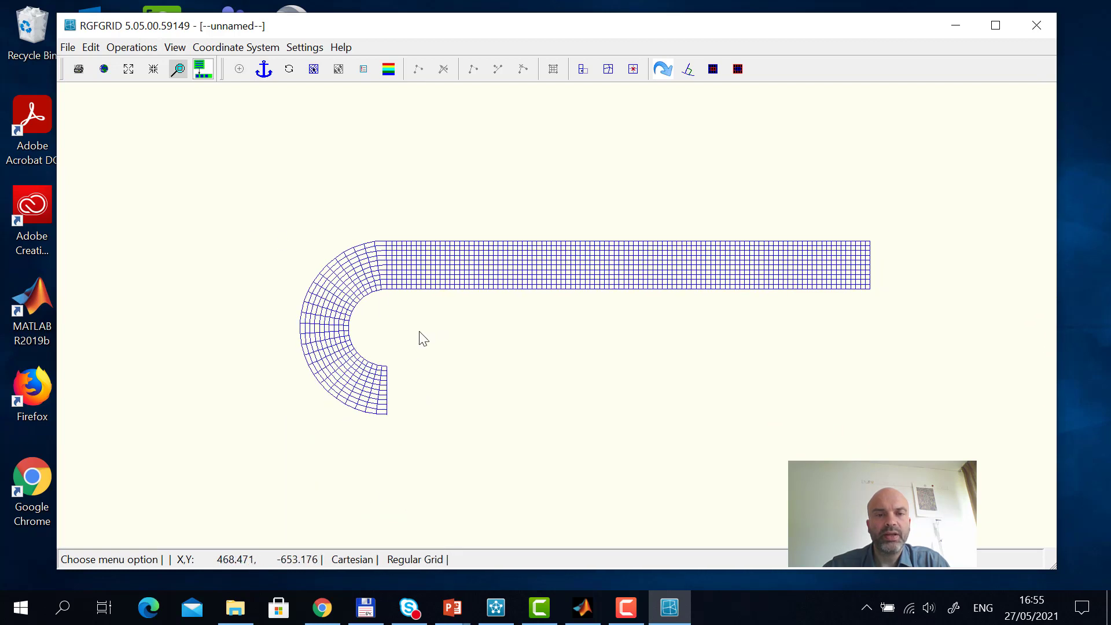
pyautogui.click(68, 48)
pyautogui.moveTo(124, 189)
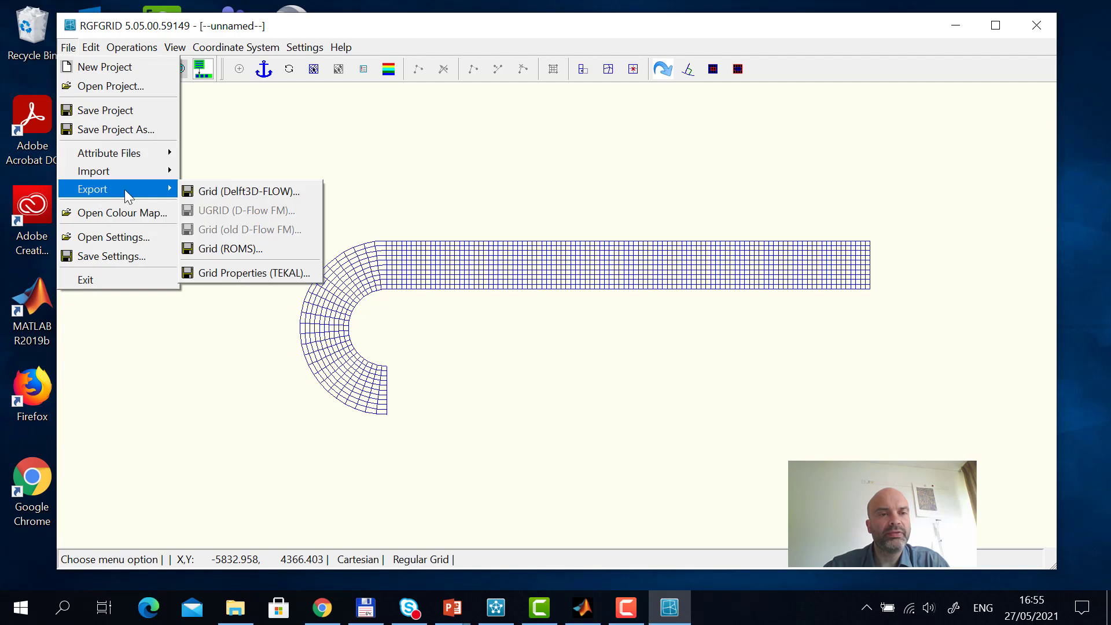
pyautogui.click(258, 191)
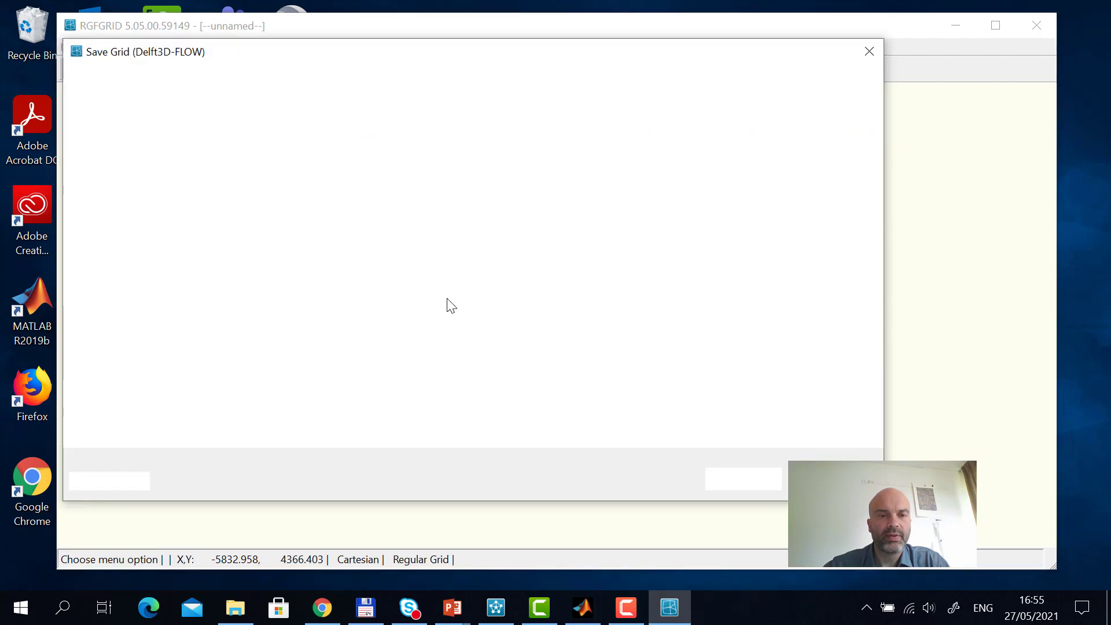
pyautogui.doubleClick(405, 180)
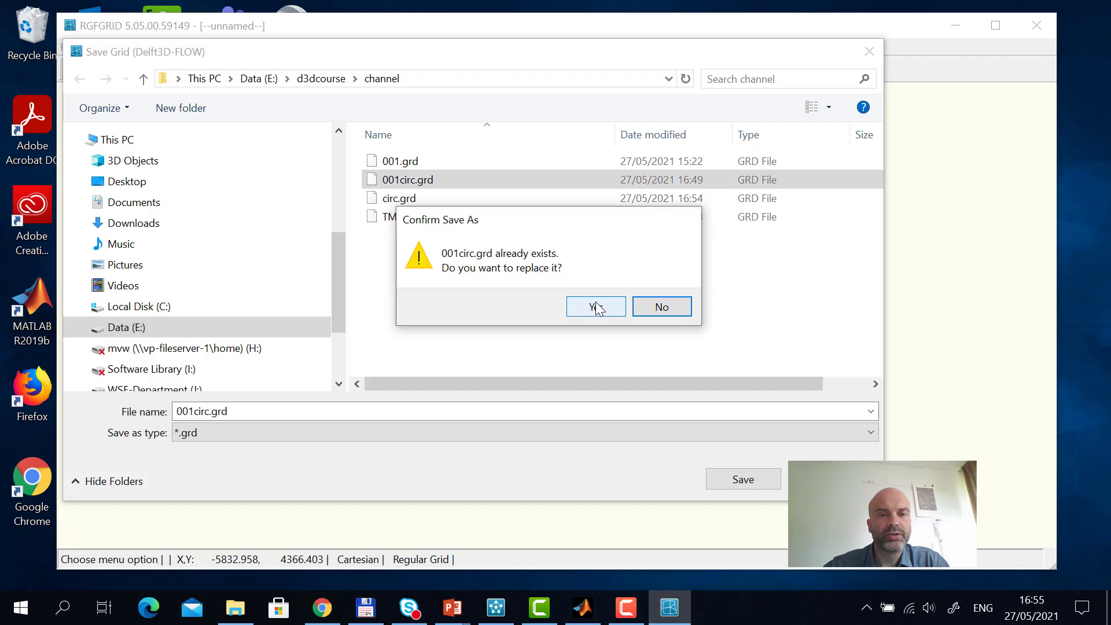
pyautogui.click(596, 307)
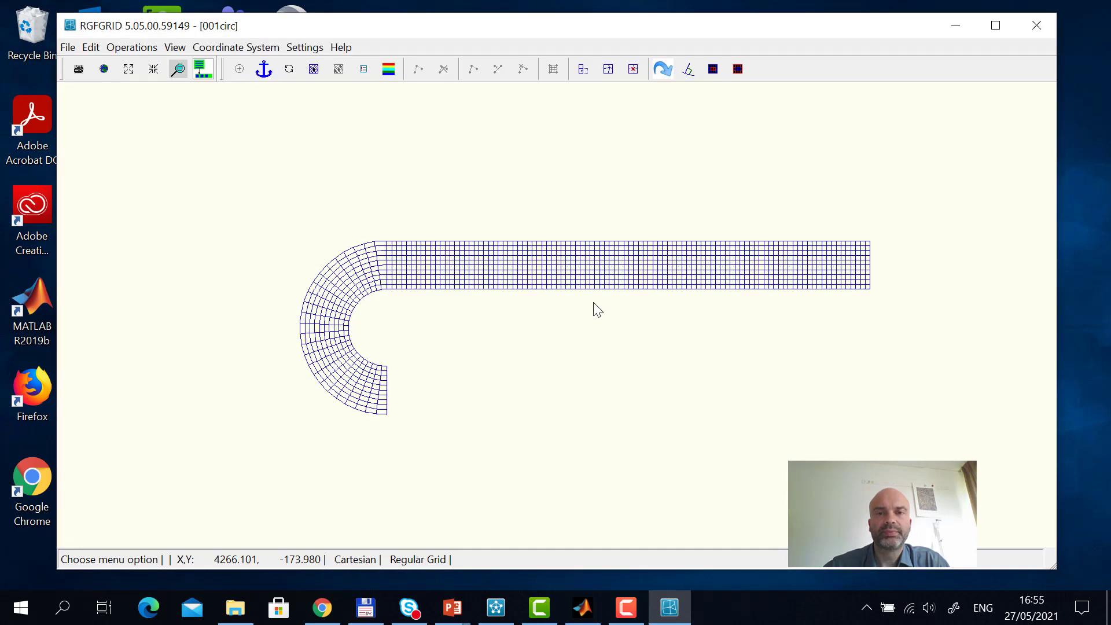
# - Quit RGFGRID without saving the project and start the Delft3D-FLOW input editor from the Delft3D menu
pyautogui.click(1035, 25)
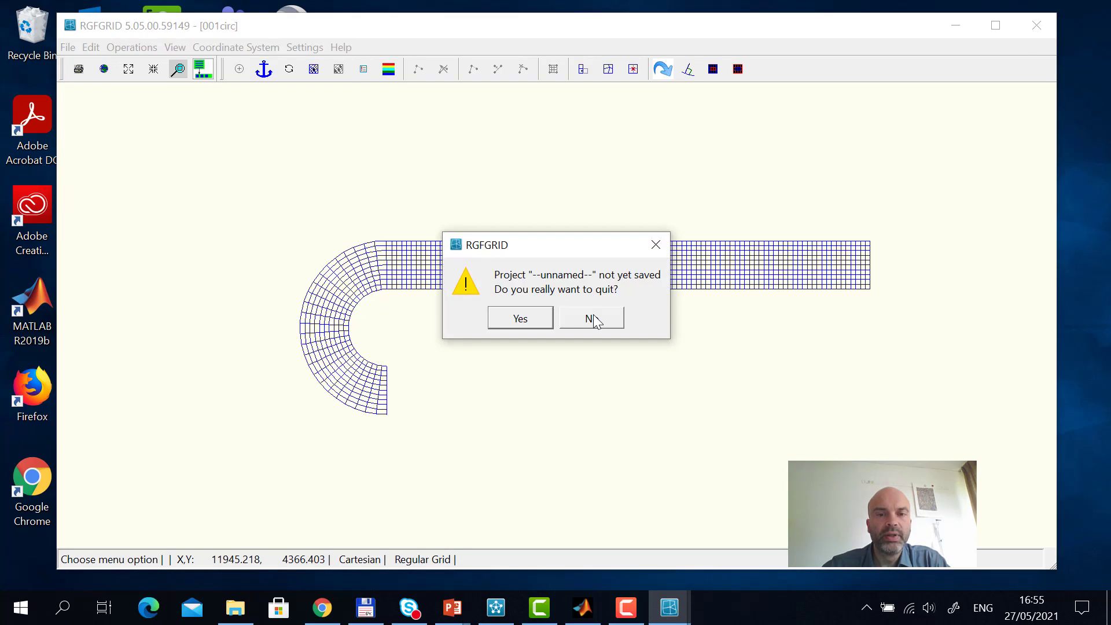
pyautogui.click(528, 317)
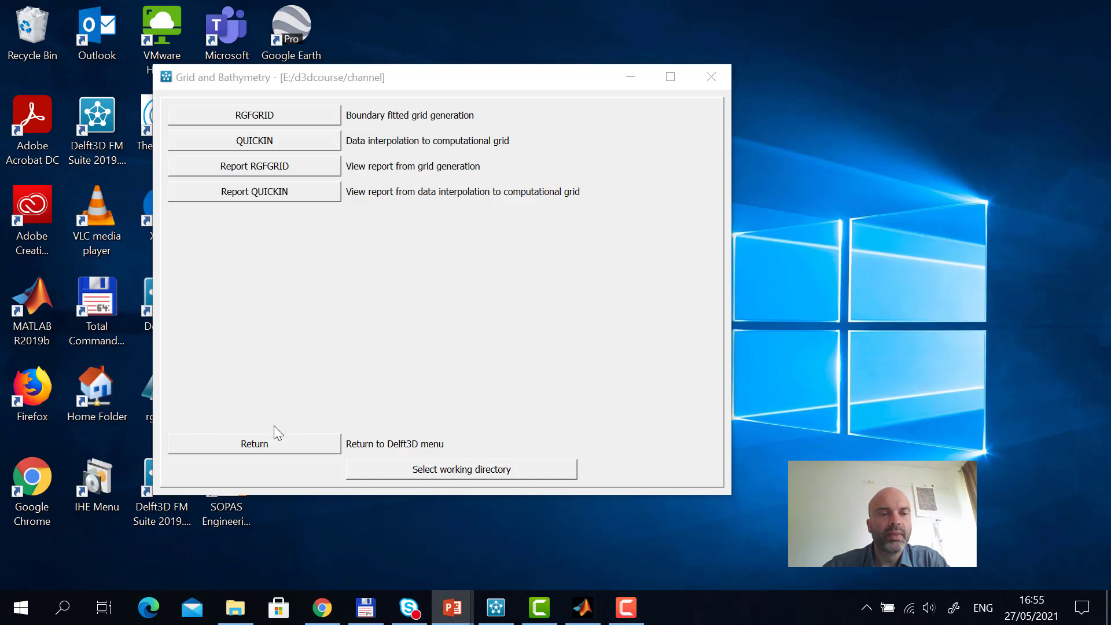
pyautogui.click(272, 443)
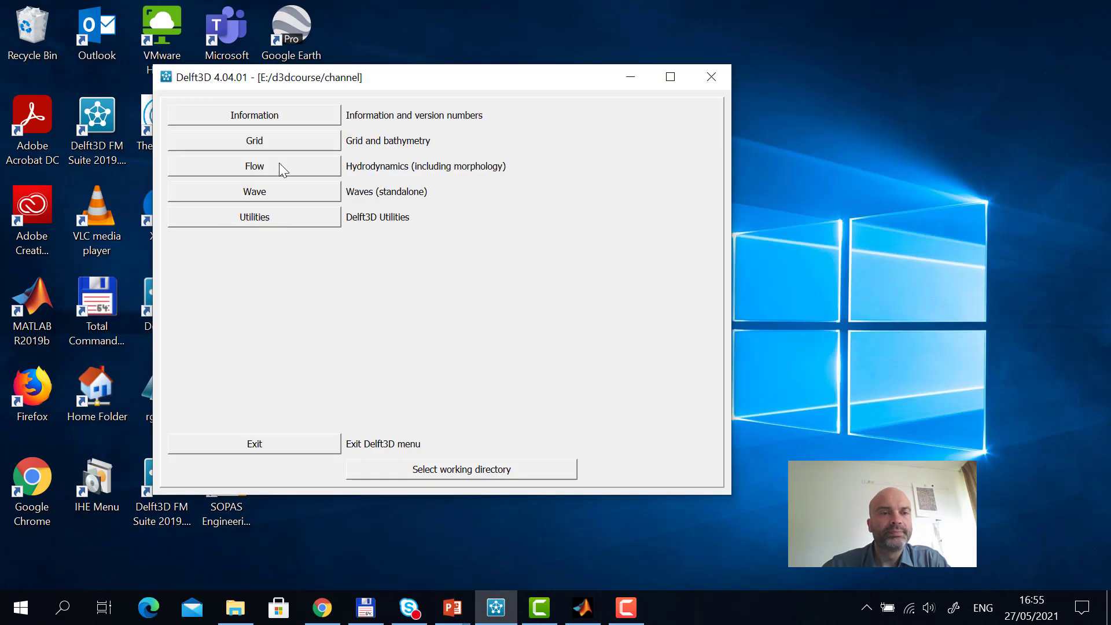
pyautogui.click(279, 166)
pyautogui.click(280, 164)
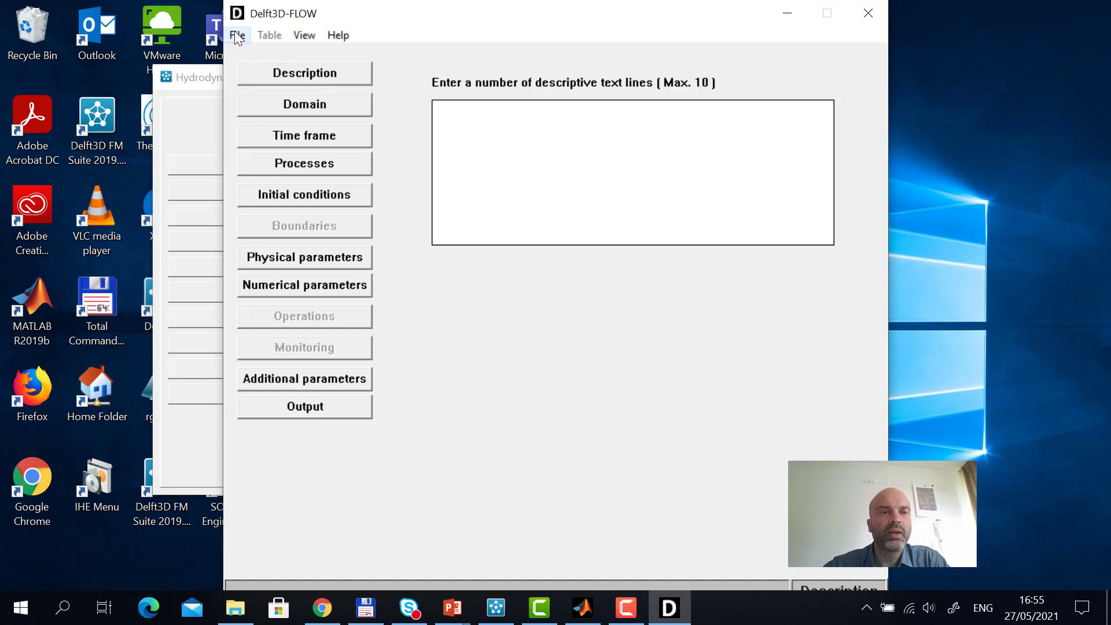
# - Open the existing channel model file 001.mdf
pyautogui.click(236, 35)
pyautogui.click(278, 77)
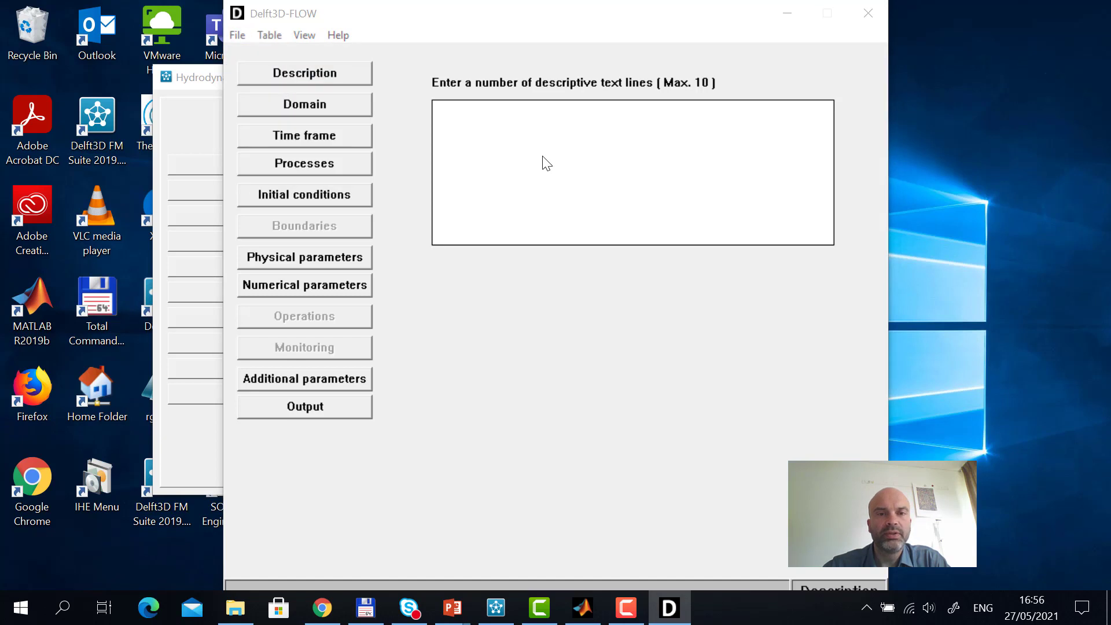
pyautogui.doubleClick(517, 160)
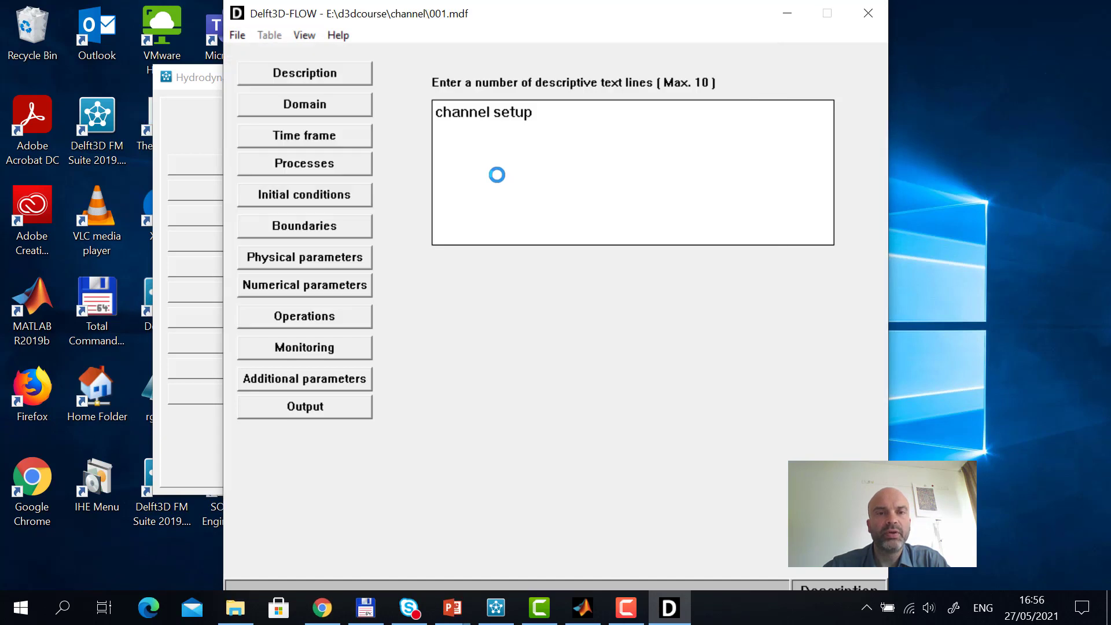
# - Replace the model's grid with 001circ.grd and its grid enclosure with 001circ.enc, accepting the grid change
pyautogui.click(350, 101)
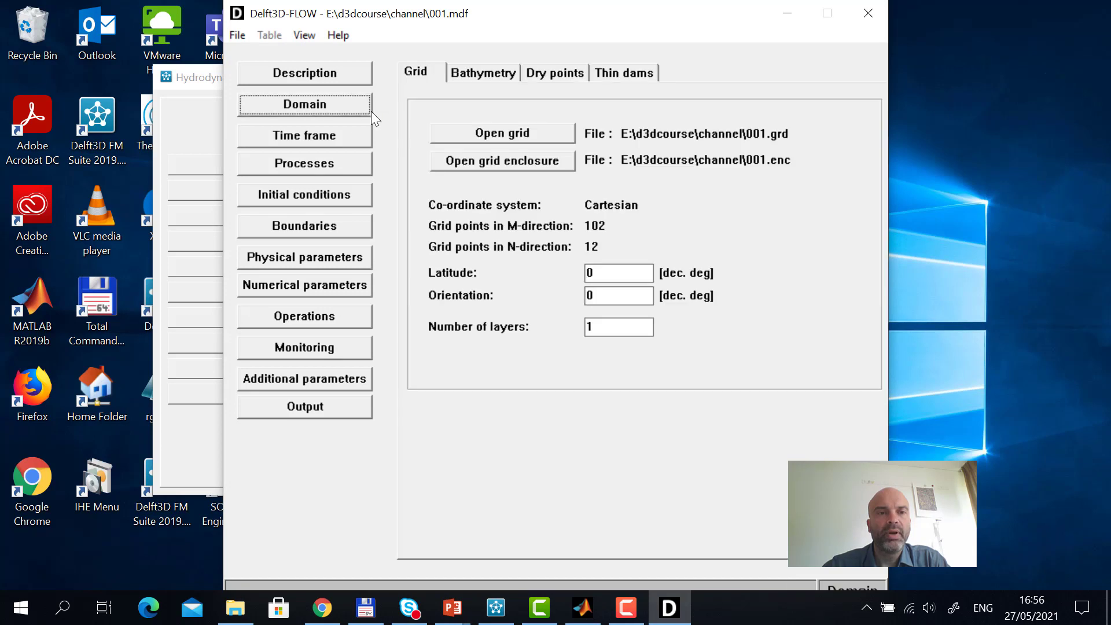
pyautogui.click(485, 141)
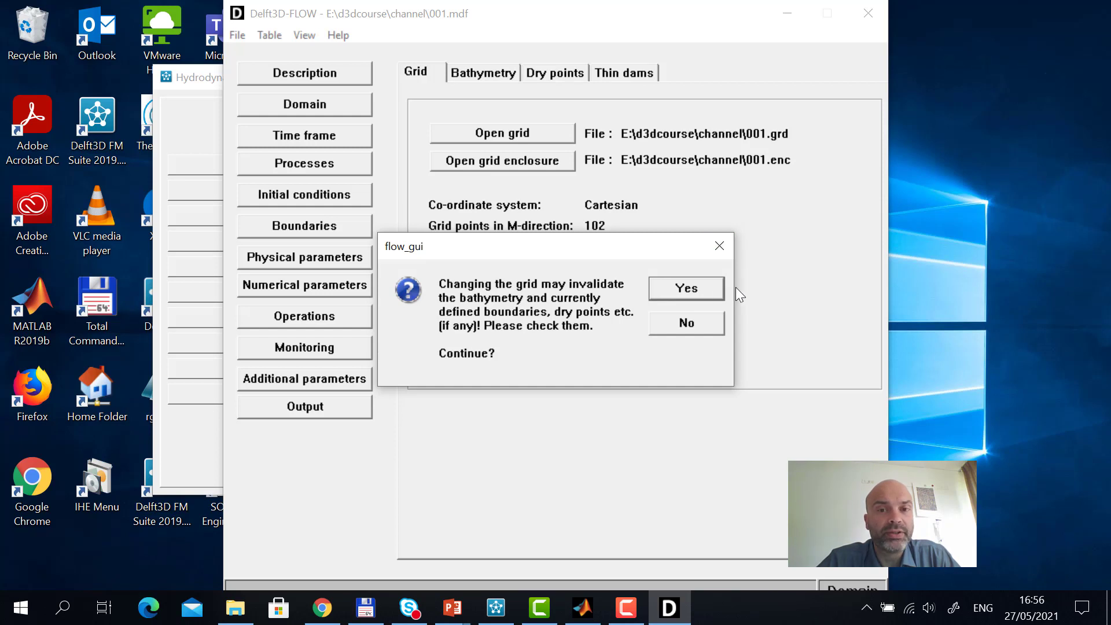
pyautogui.click(692, 288)
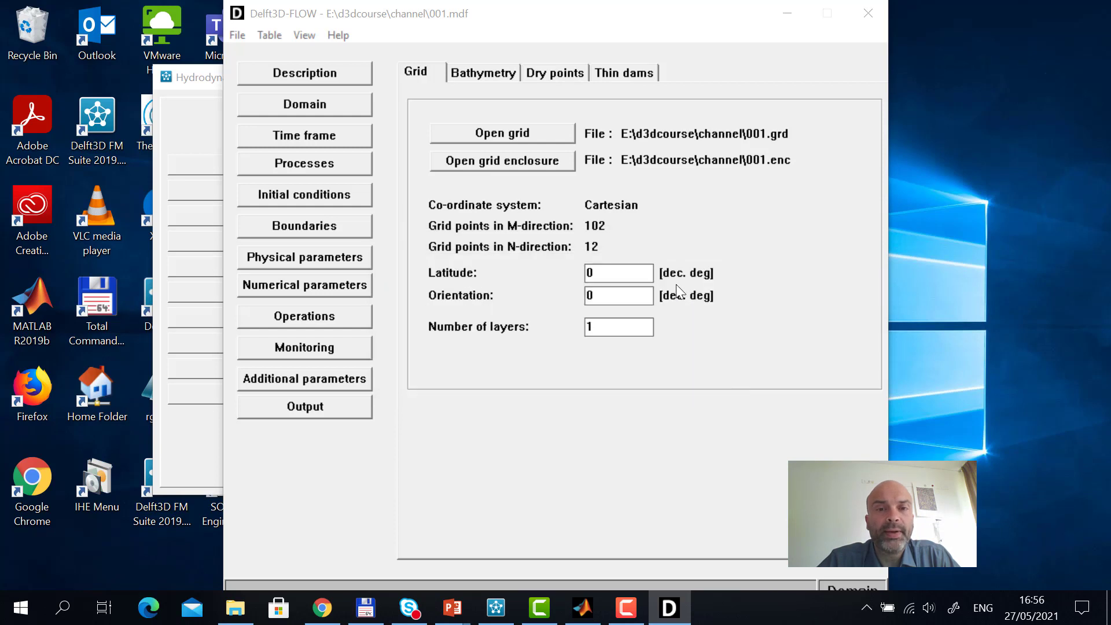
pyautogui.doubleClick(536, 184)
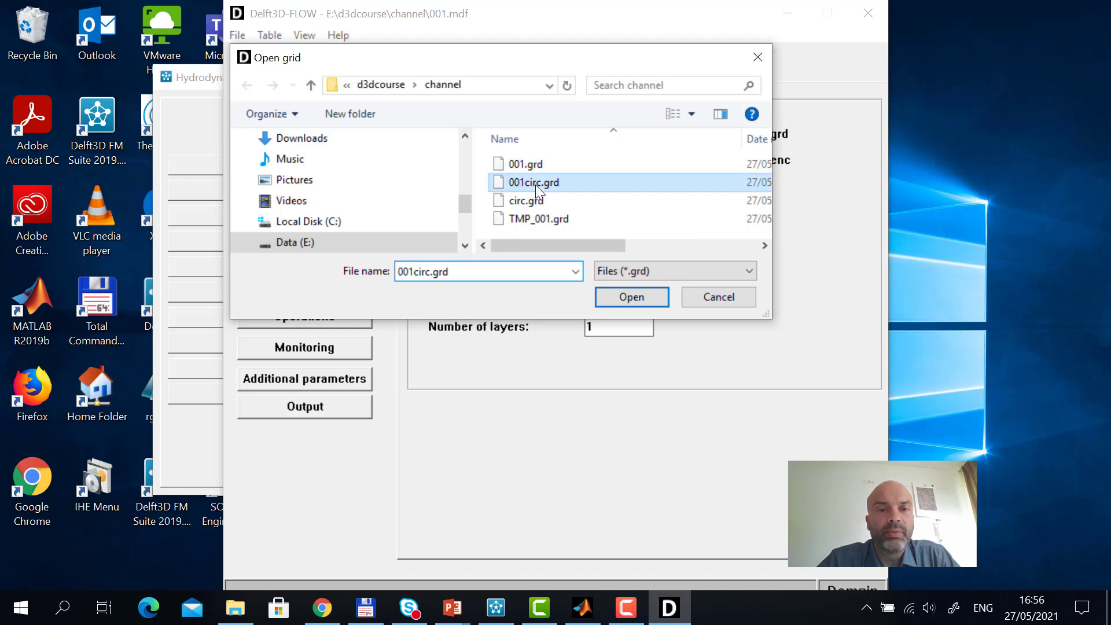
pyautogui.click(675, 287)
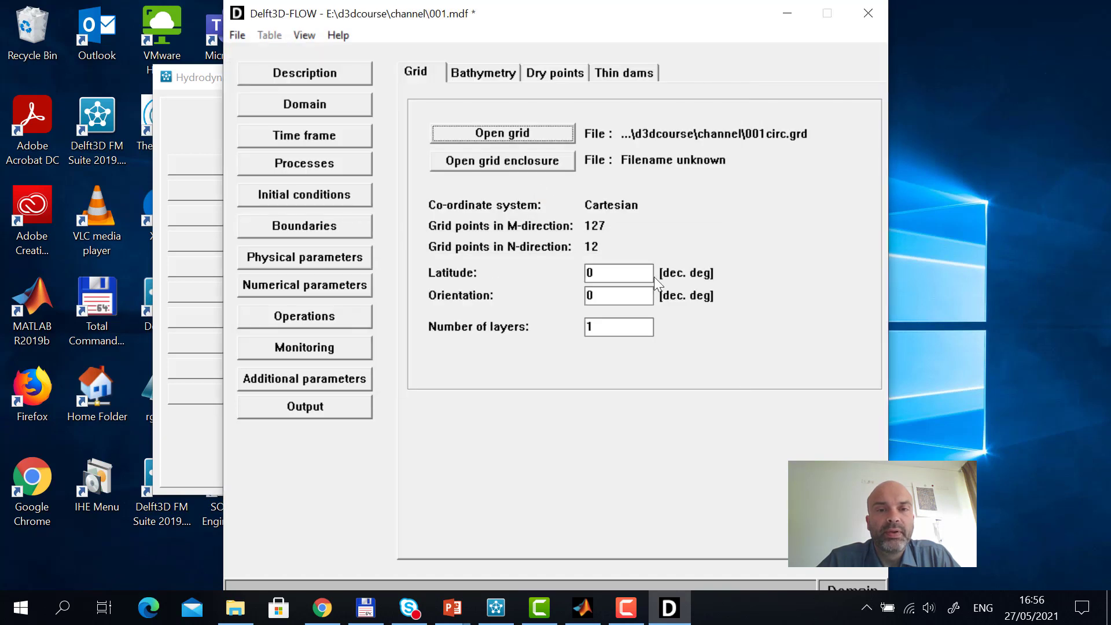
pyautogui.click(547, 159)
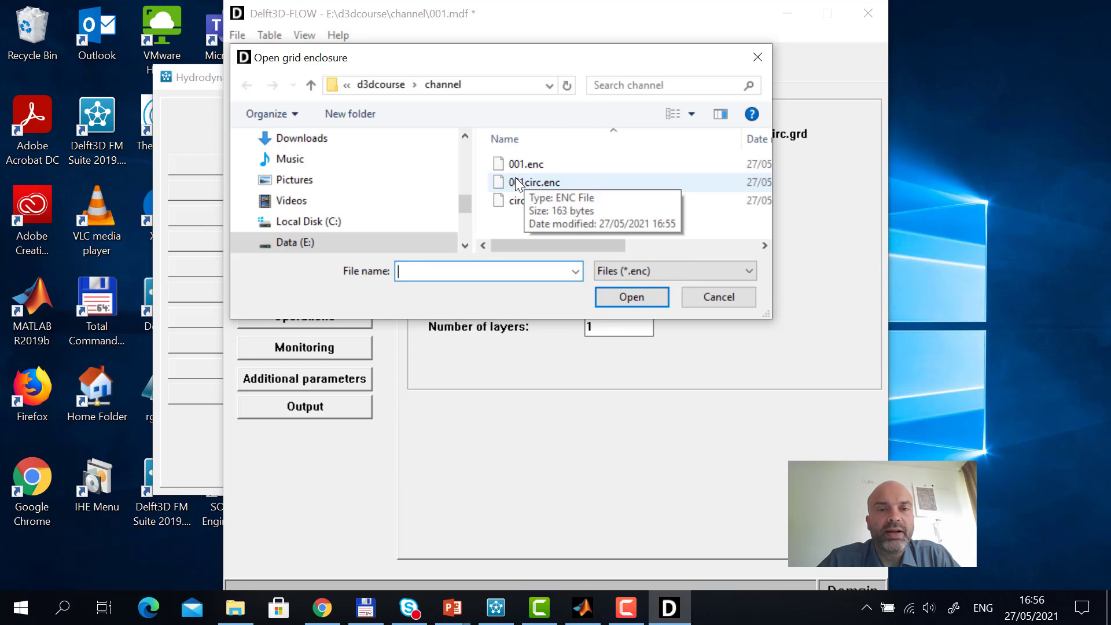
pyautogui.doubleClick(535, 182)
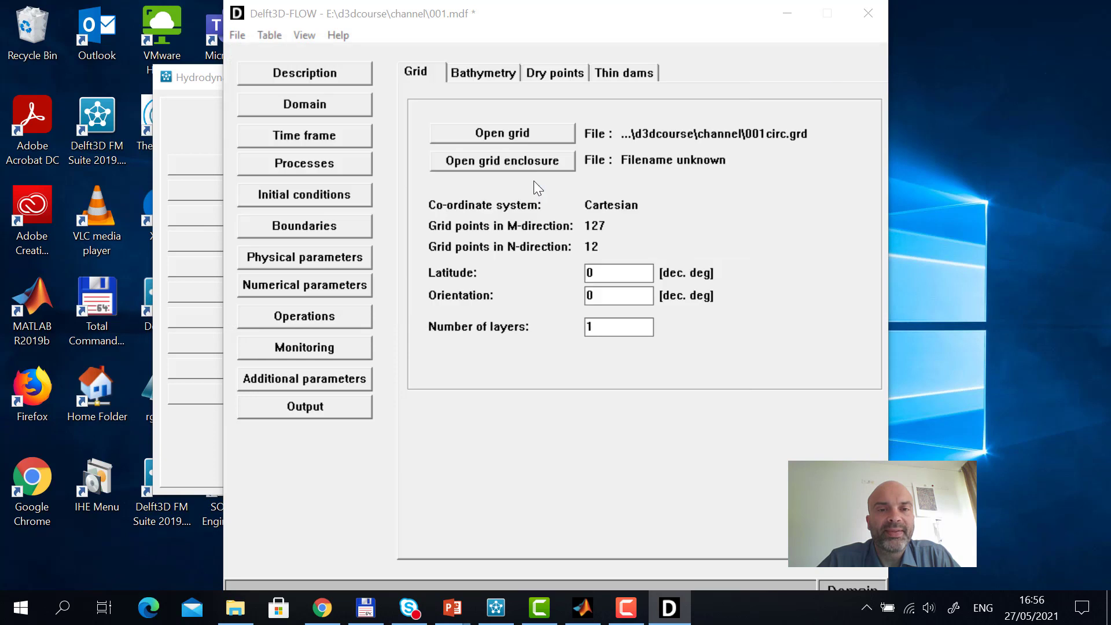
# - Switch the bathymetry from a file to a uniform depth of 5 m below reference level
pyautogui.click(490, 77)
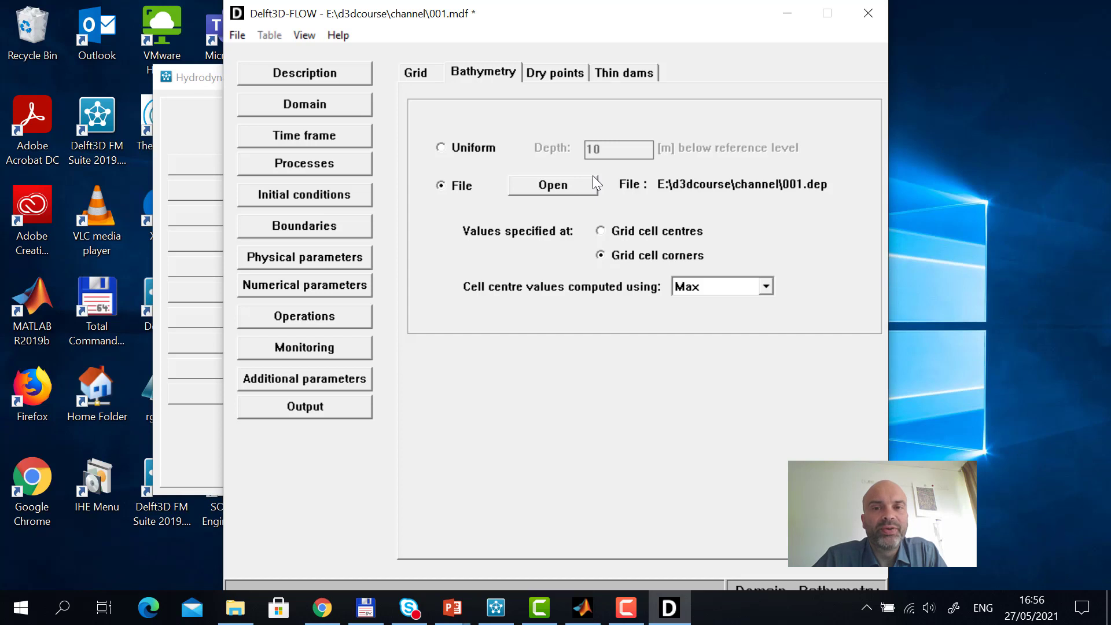
pyautogui.click(441, 148)
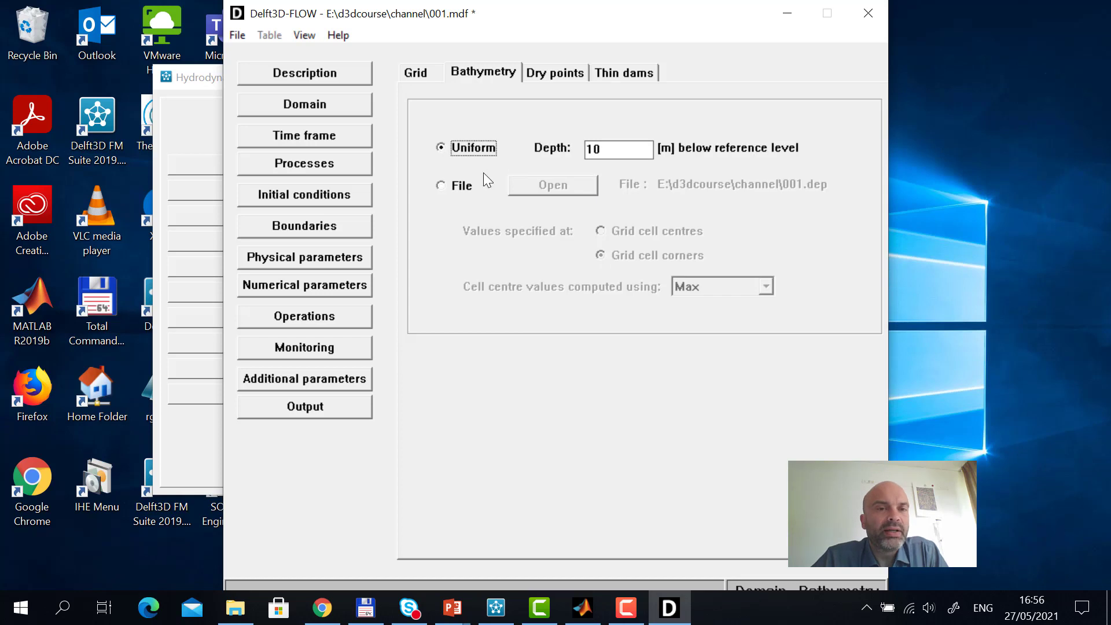
pyautogui.moveTo(617, 149); pyautogui.dragTo(560, 151)
pyautogui.write('5')
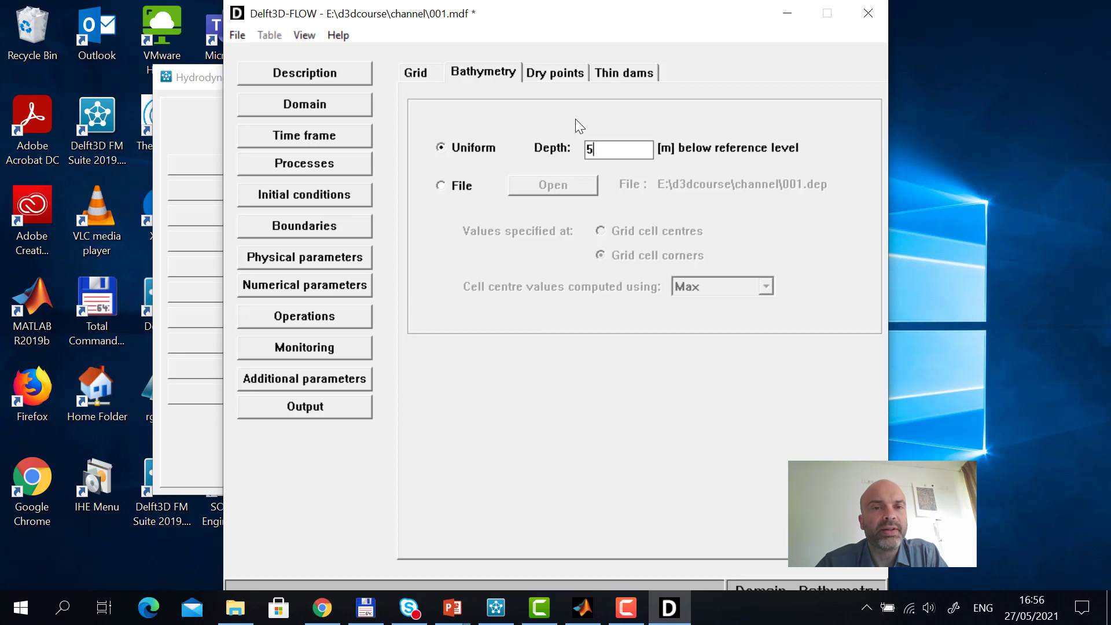
# - Enable the secondary flow process and check the initial conditions
pyautogui.click(350, 132)
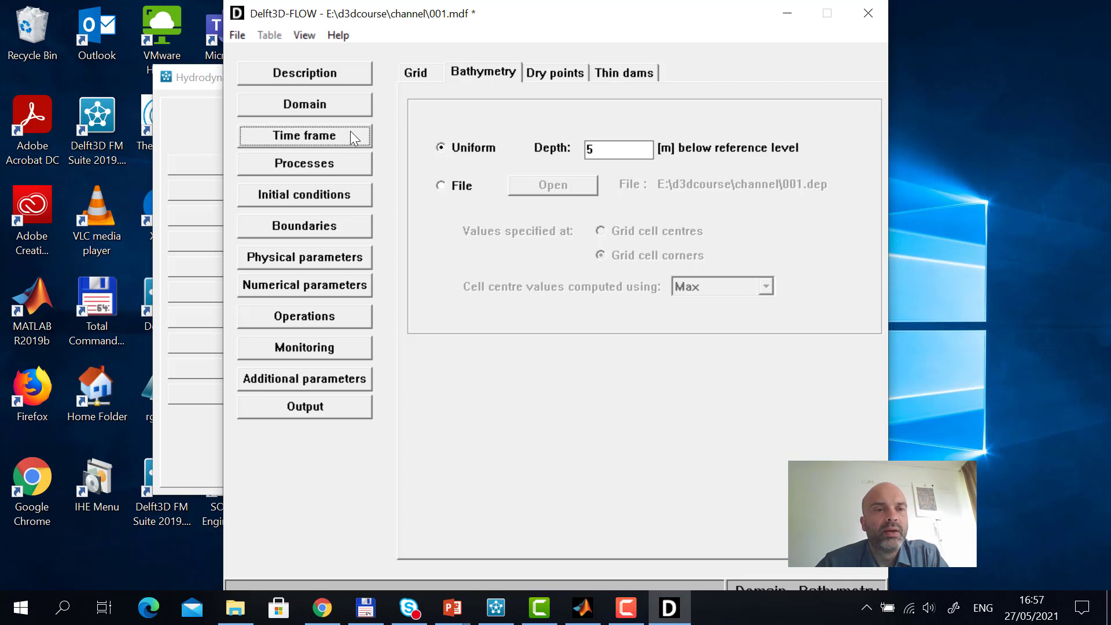
pyautogui.click(352, 167)
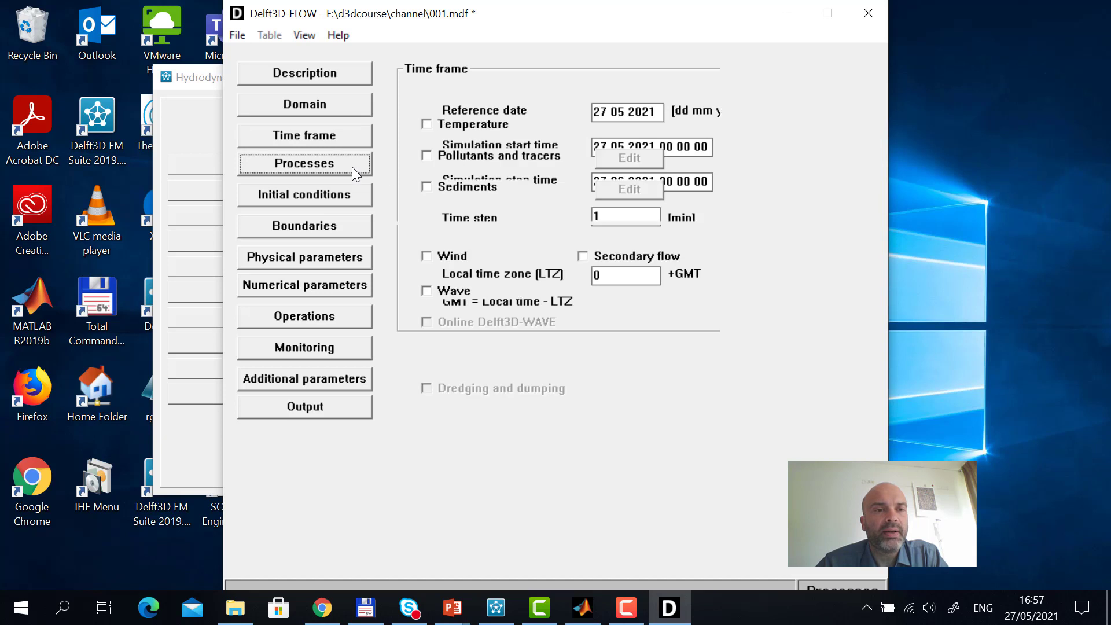
pyautogui.click(585, 255)
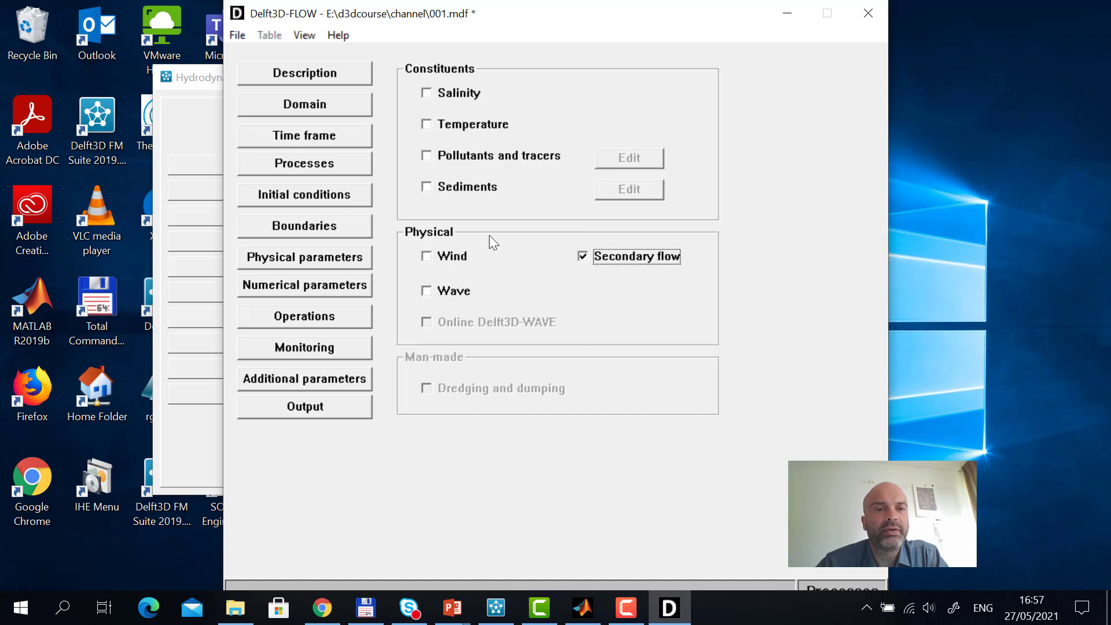
pyautogui.click(333, 198)
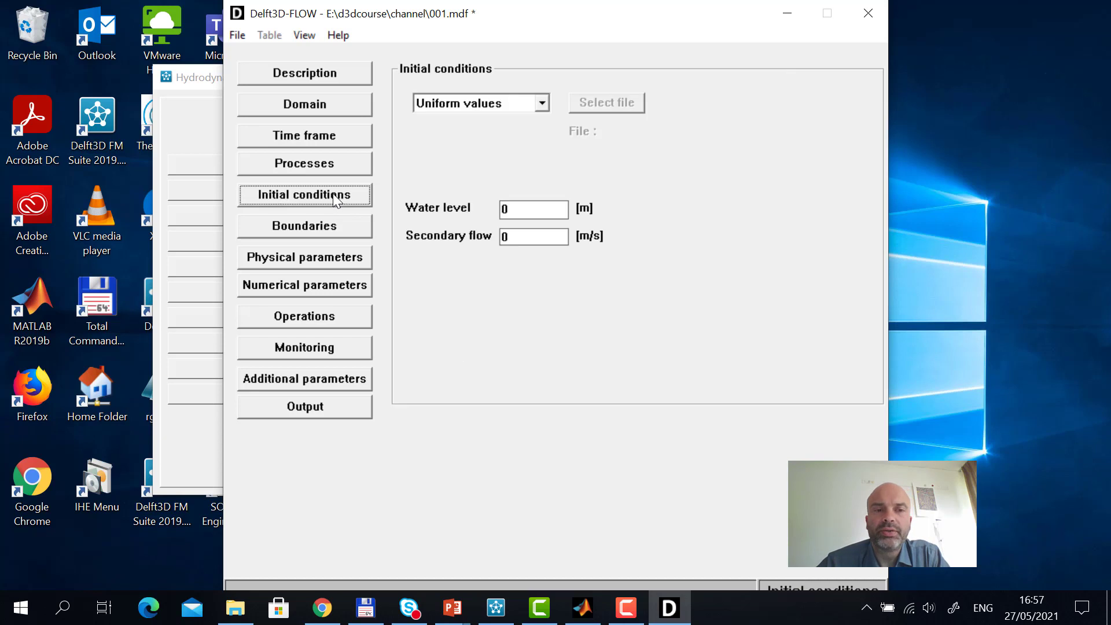
# - Add open boundaries on the grid across the free end of the bend and the far end of the straight channel
pyautogui.click(346, 231)
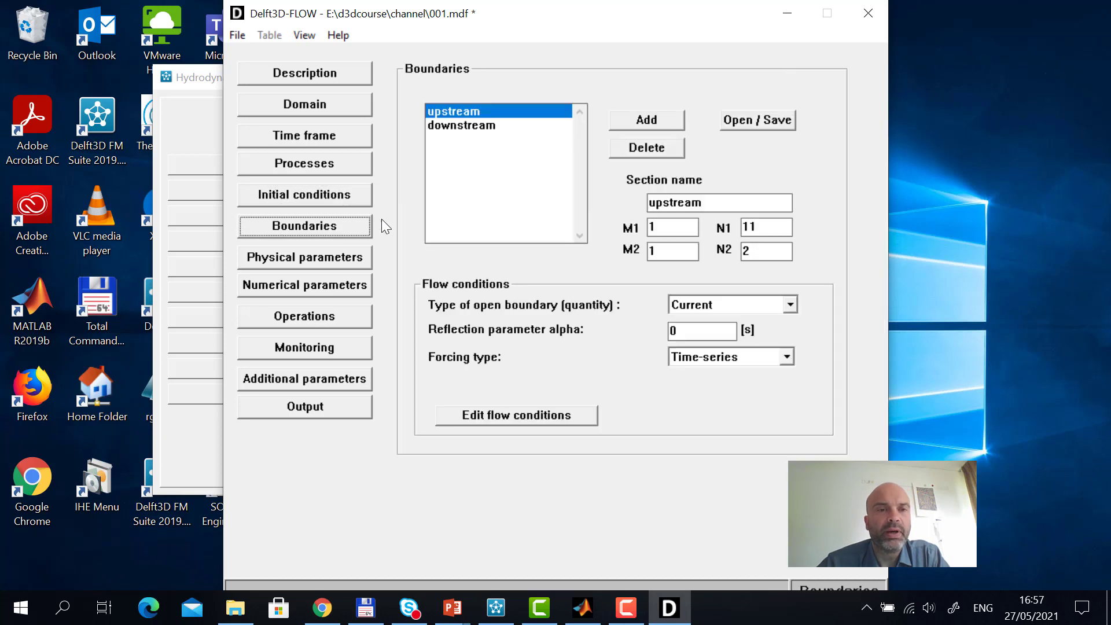
pyautogui.click(311, 33)
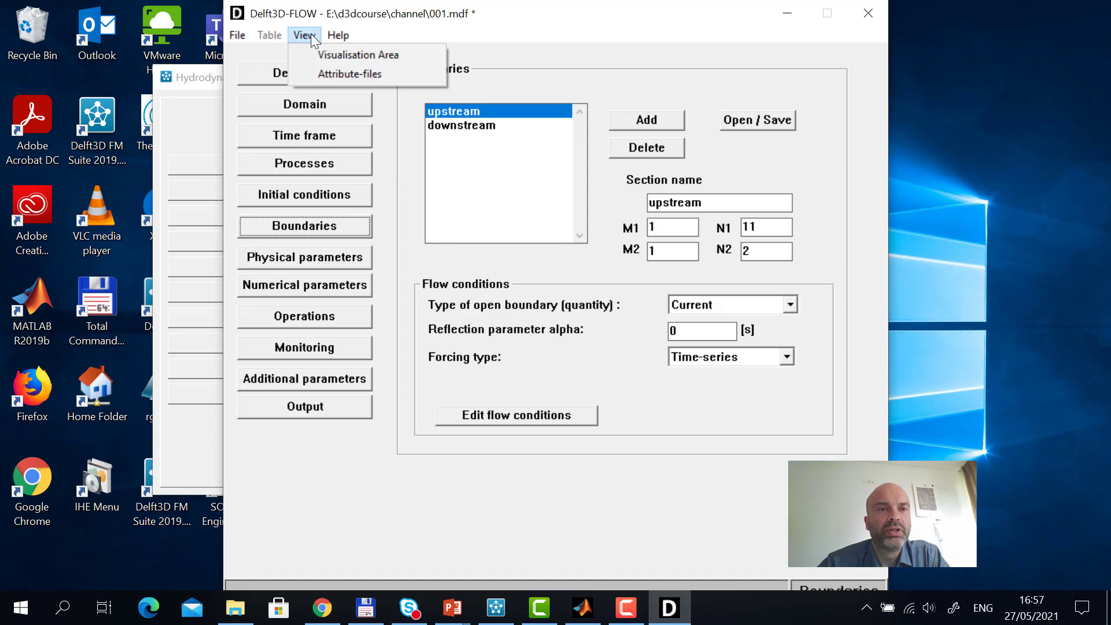
pyautogui.click(335, 55)
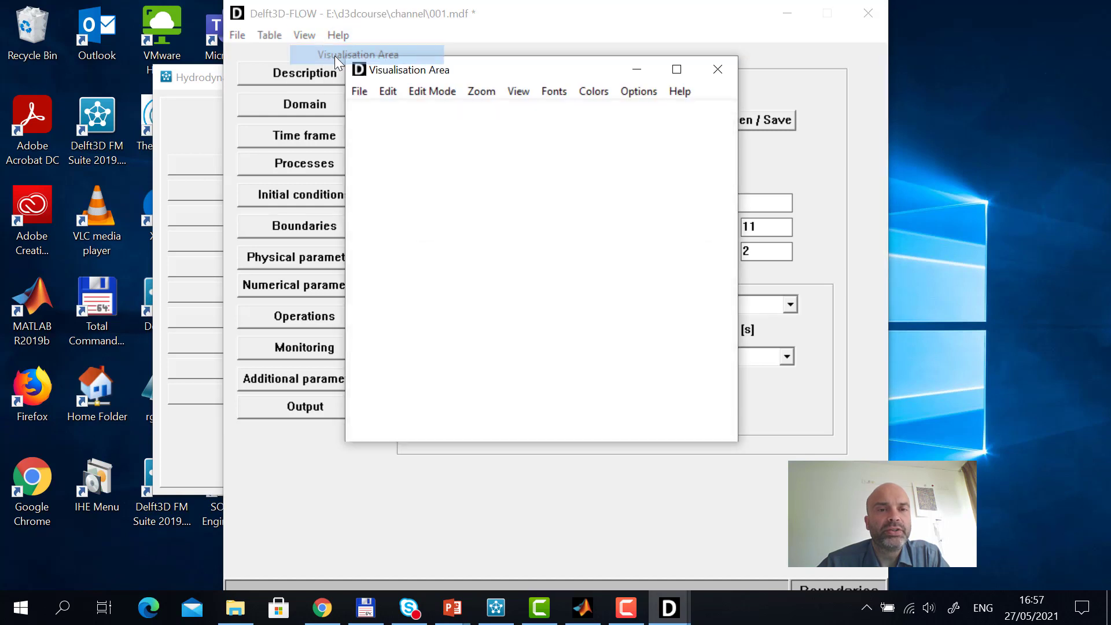
pyautogui.click(675, 72)
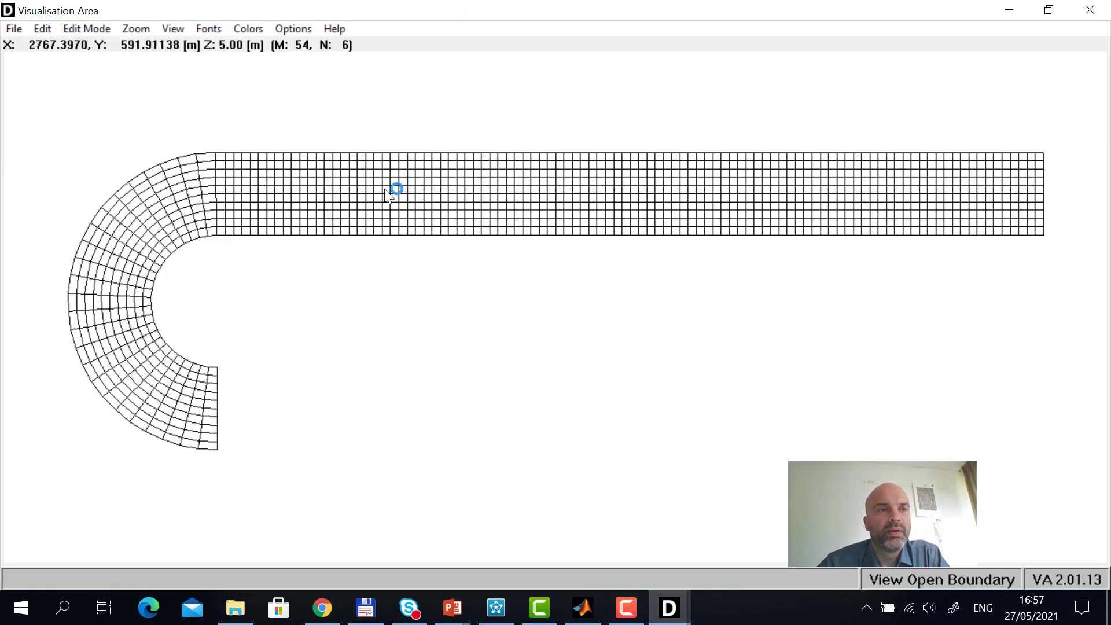
pyautogui.click(86, 30)
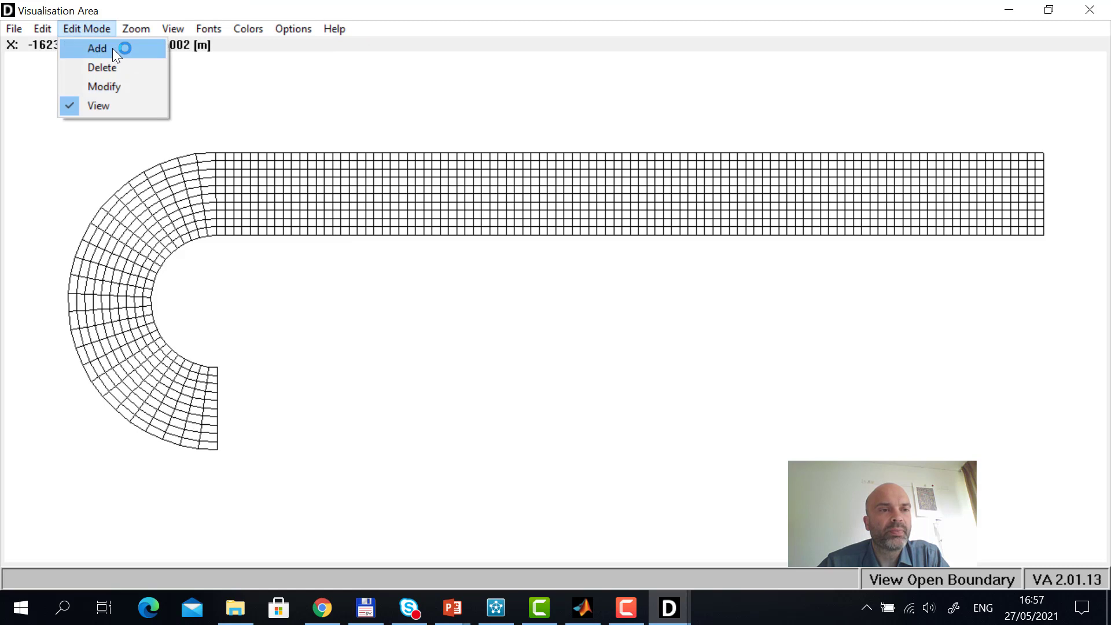
pyautogui.click(111, 48)
pyautogui.moveTo(220, 450); pyautogui.dragTo(218, 373)
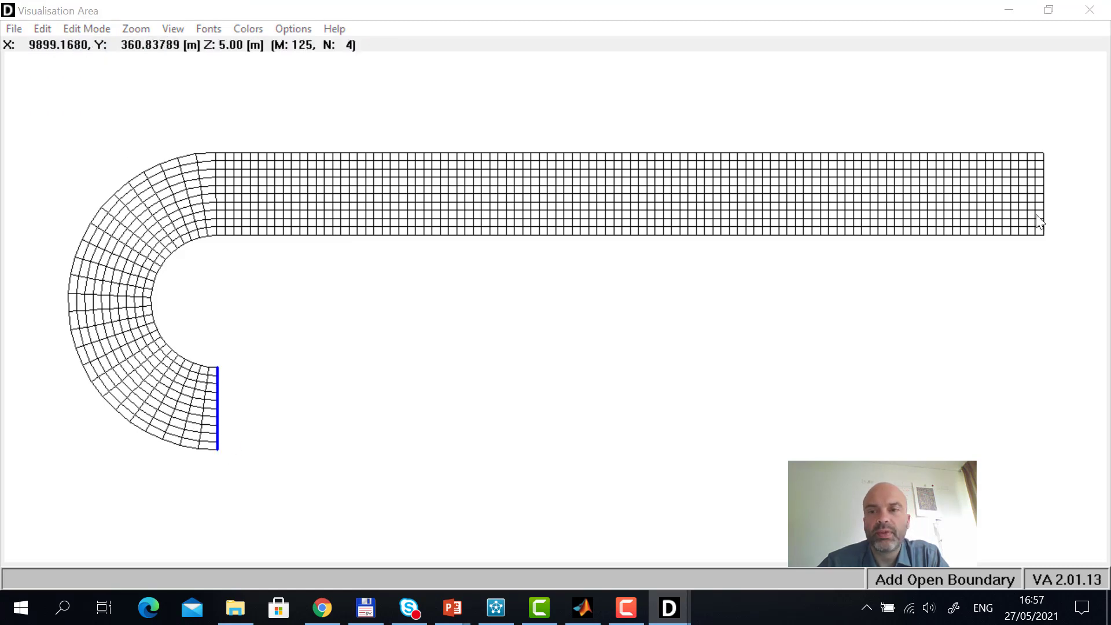
pyautogui.moveTo(1045, 234); pyautogui.dragTo(1046, 154)
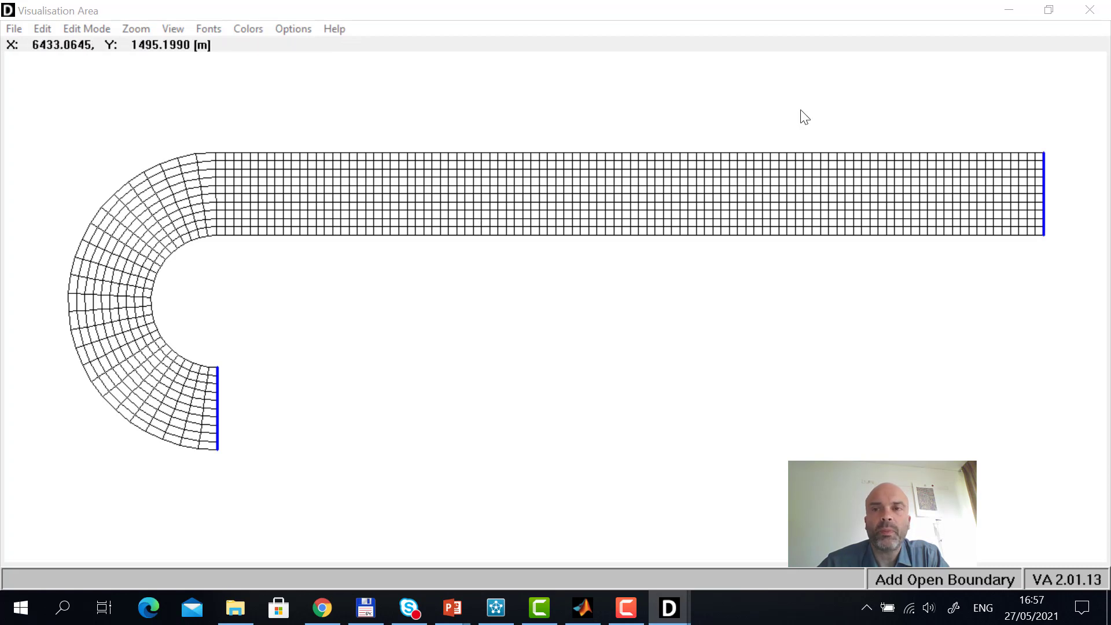
pyautogui.click(1049, 11)
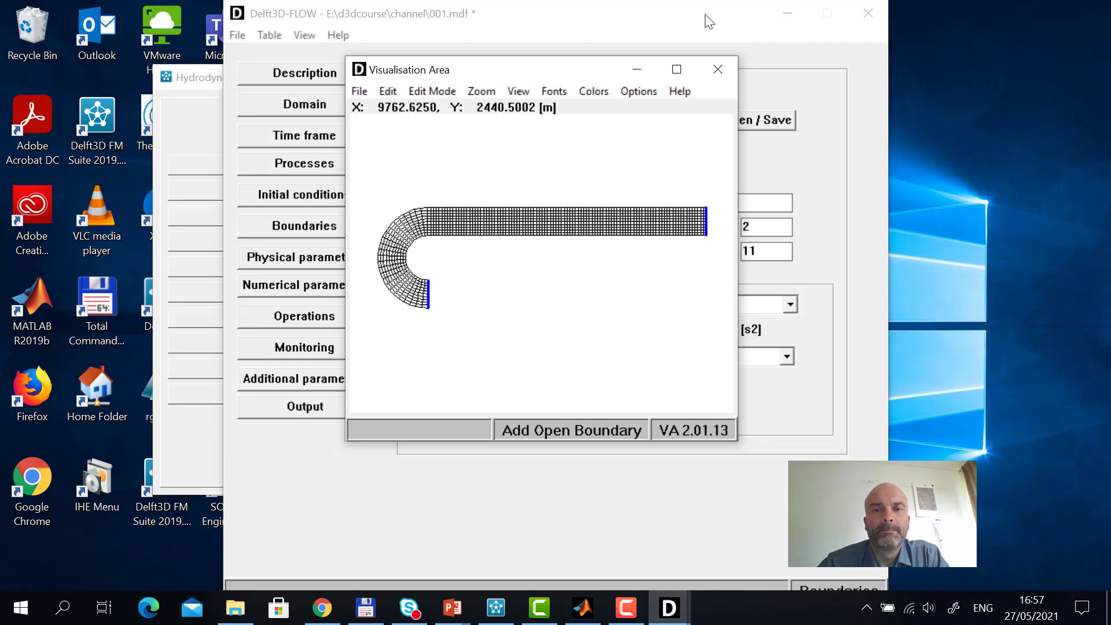
pyautogui.click(718, 69)
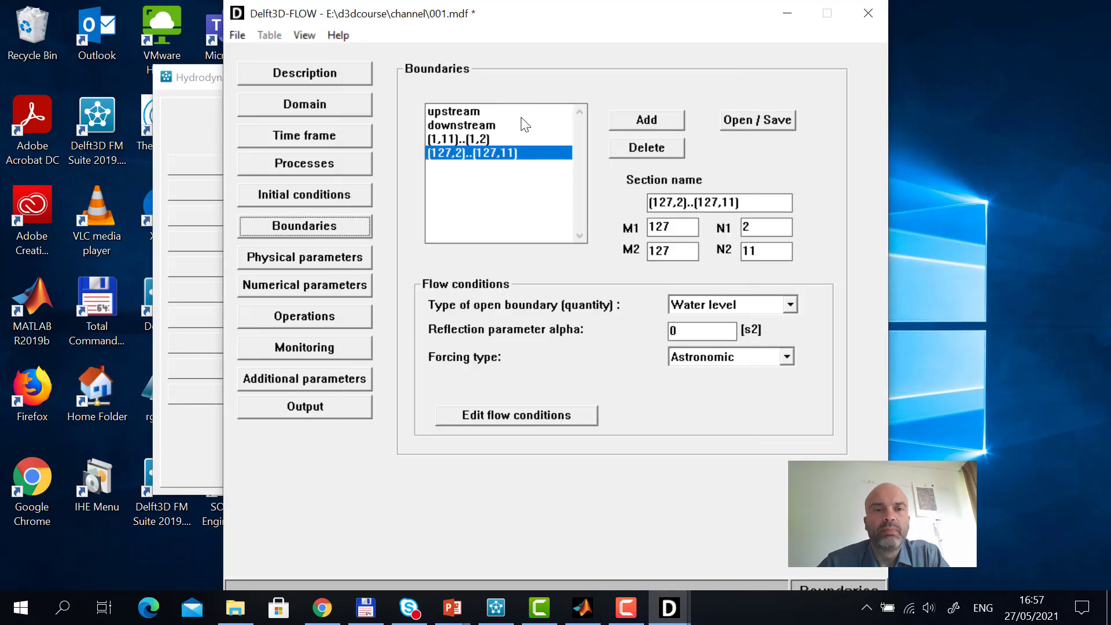
# - Delete the old upstream and downstream boundary sections of the straight channel
pyautogui.click(472, 113)
pyautogui.click(656, 148)
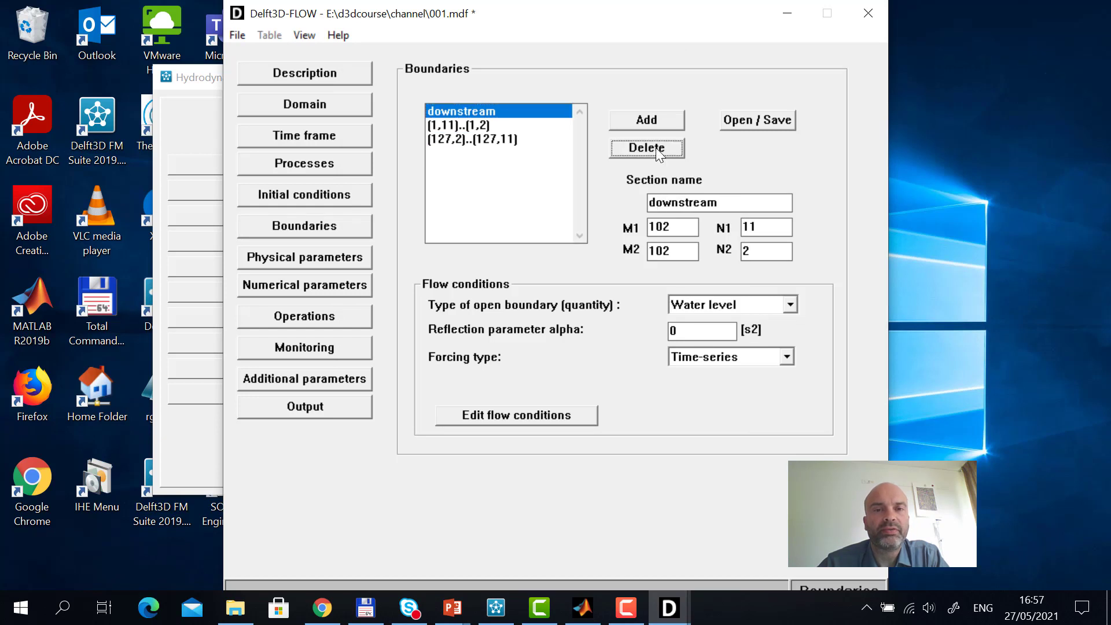
pyautogui.click(654, 148)
# - Rename boundary section (1,11)..(1,2) as upstream and section (127,2)..(127,11) as downstream
pyautogui.moveTo(711, 202); pyautogui.dragTo(650, 202)
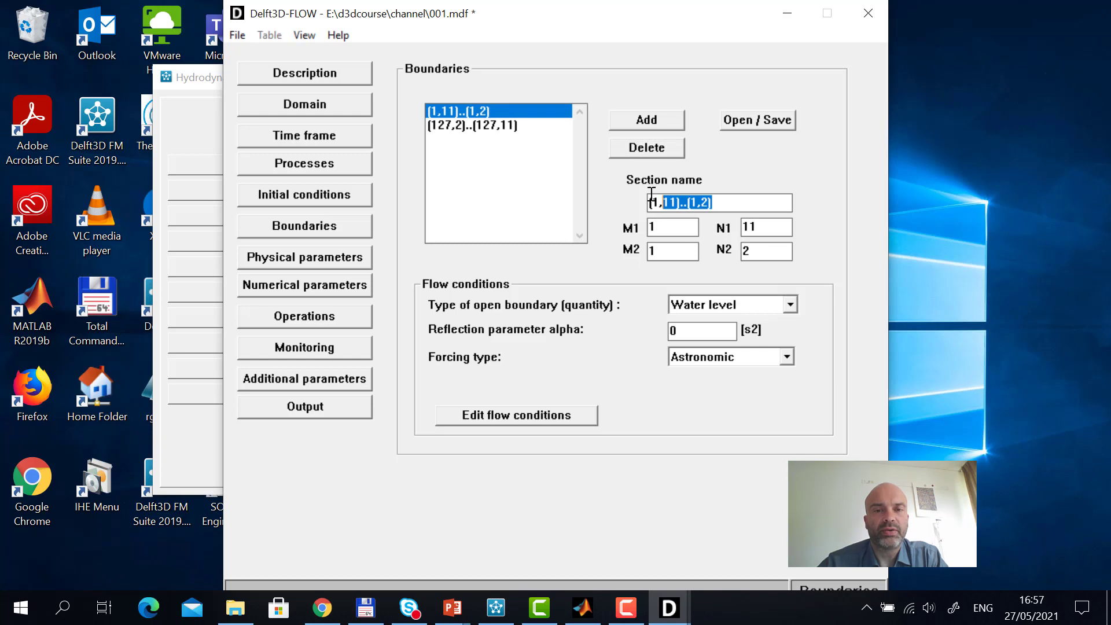
pyautogui.write('upstream')
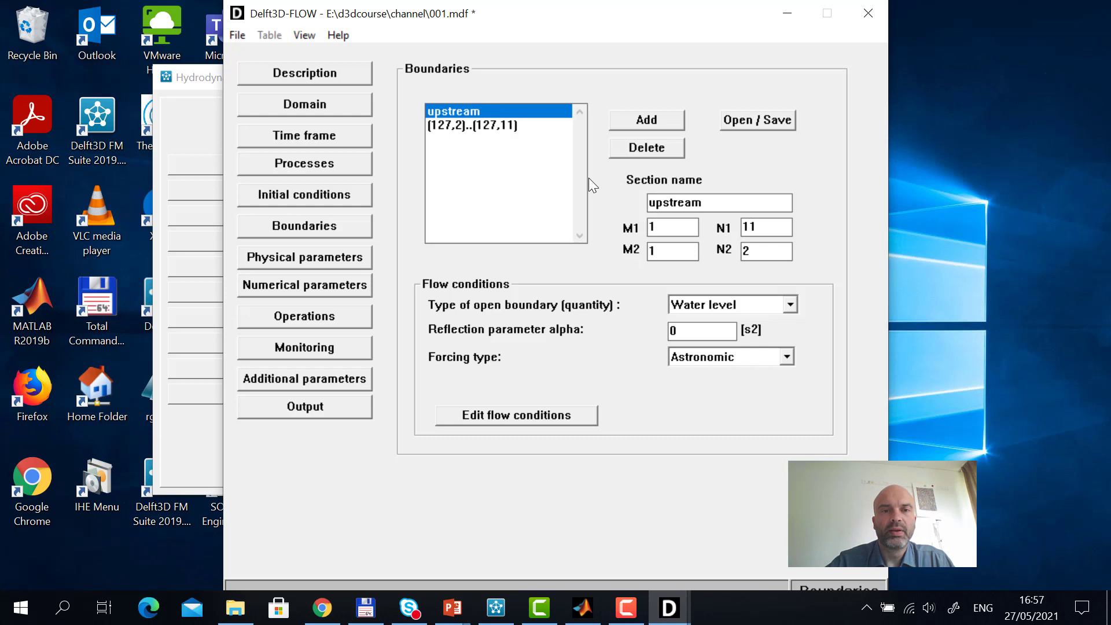
pyautogui.click(511, 126)
pyautogui.click(527, 130)
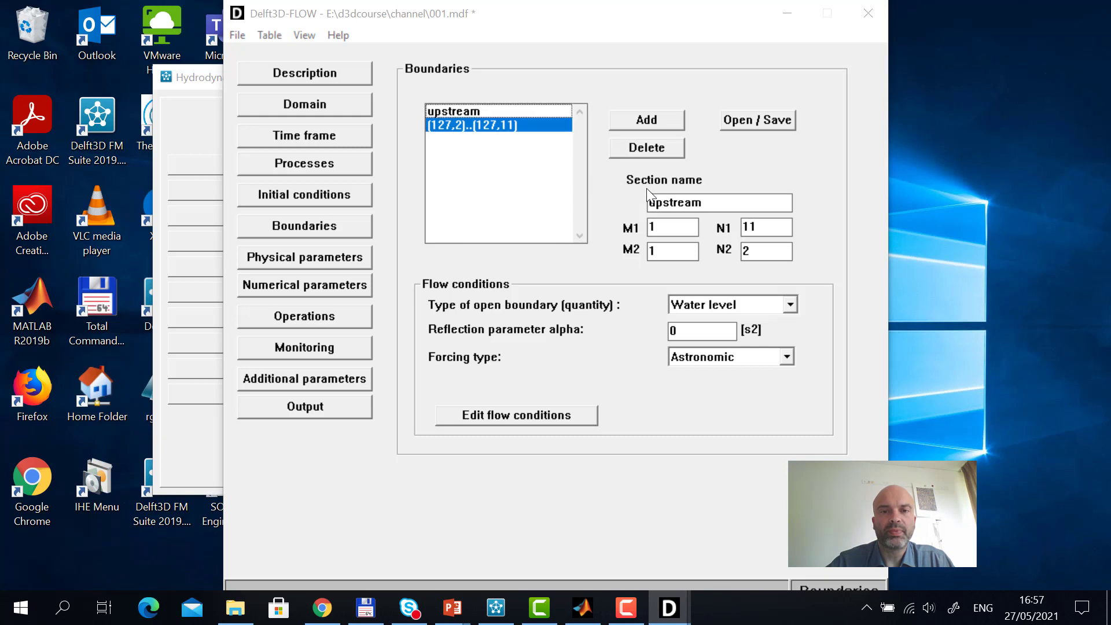
pyautogui.moveTo(743, 203); pyautogui.dragTo(629, 203)
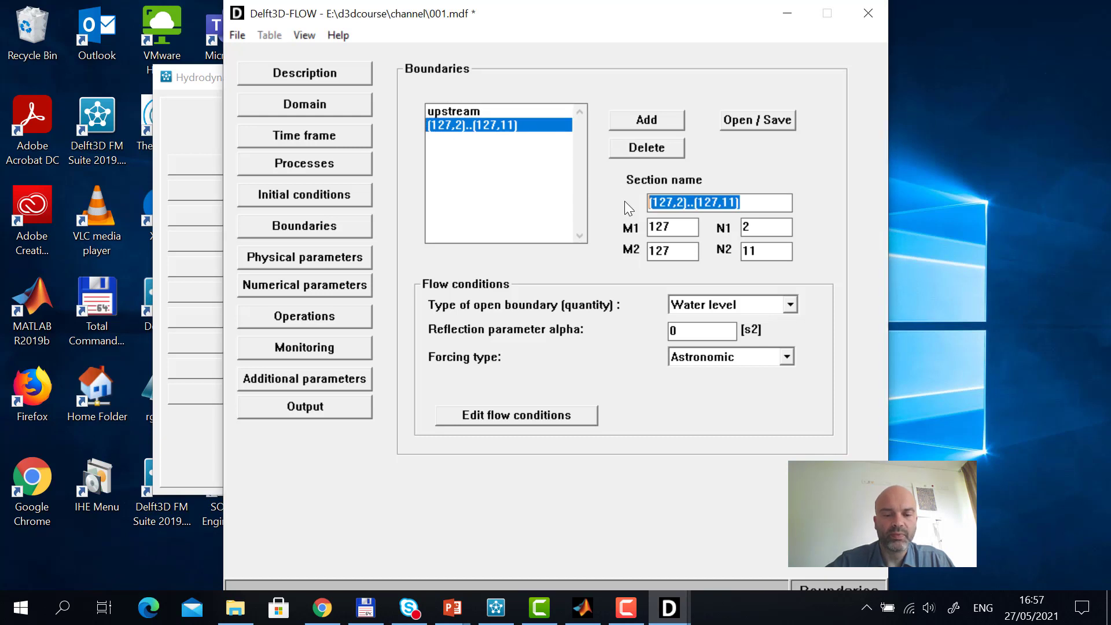
pyautogui.write('downstream')
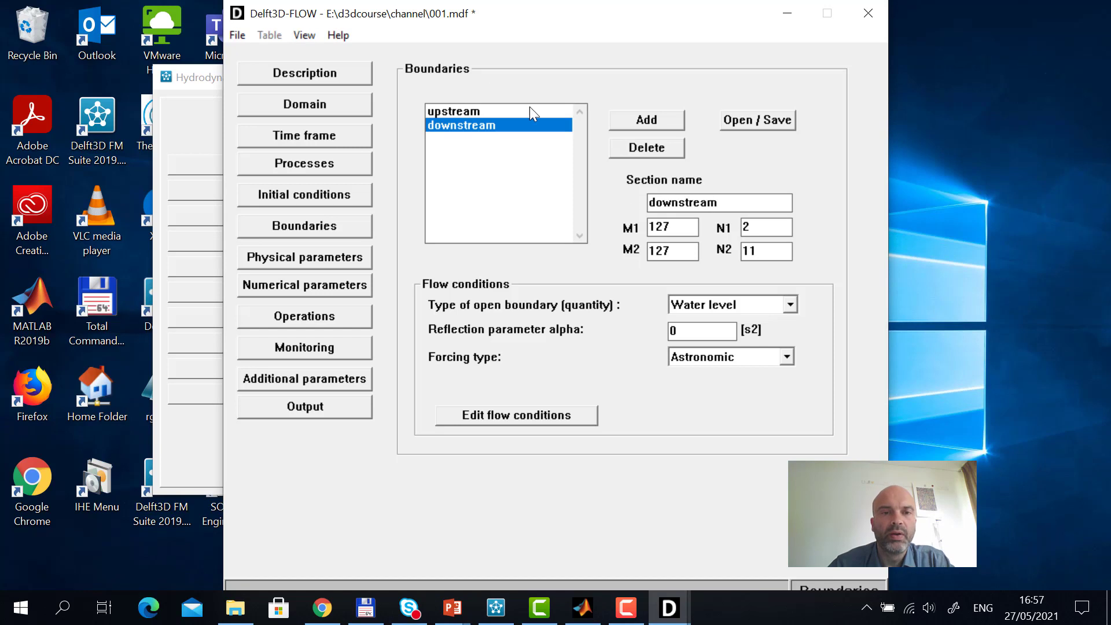
# - Set the upstream boundary section to the Current quantity with Time-series forcing
pyautogui.click(470, 110)
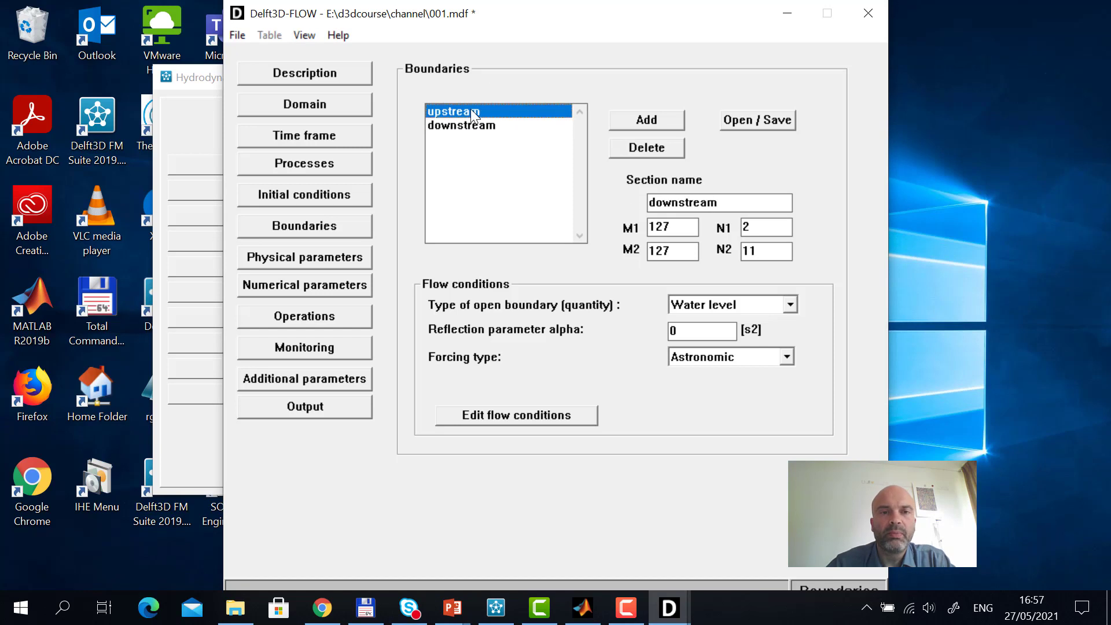
pyautogui.click(791, 305)
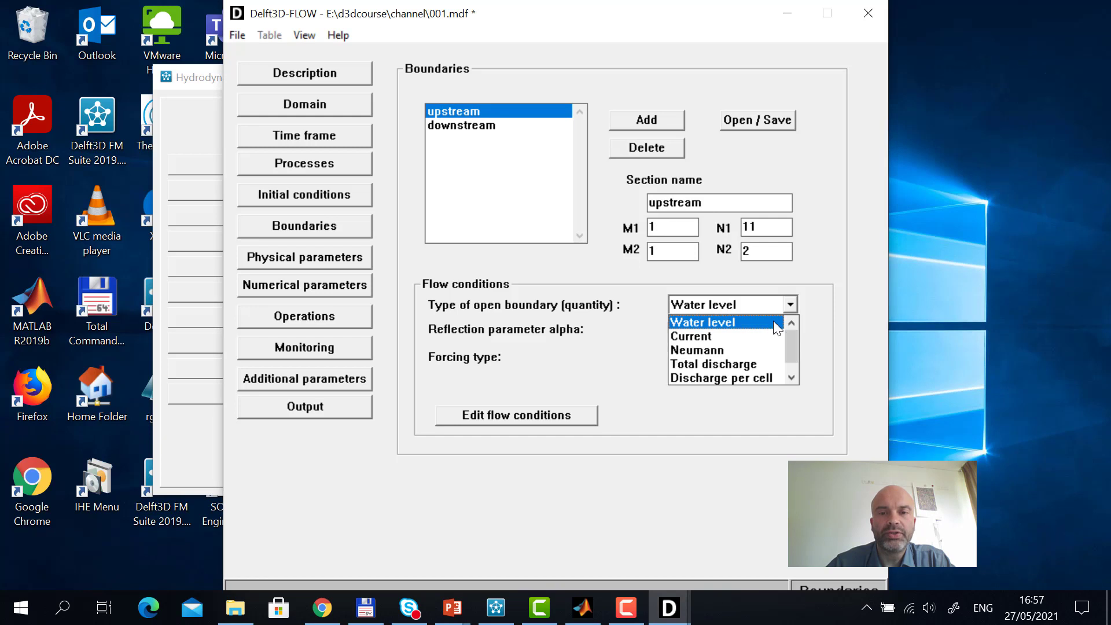
pyautogui.click(758, 332)
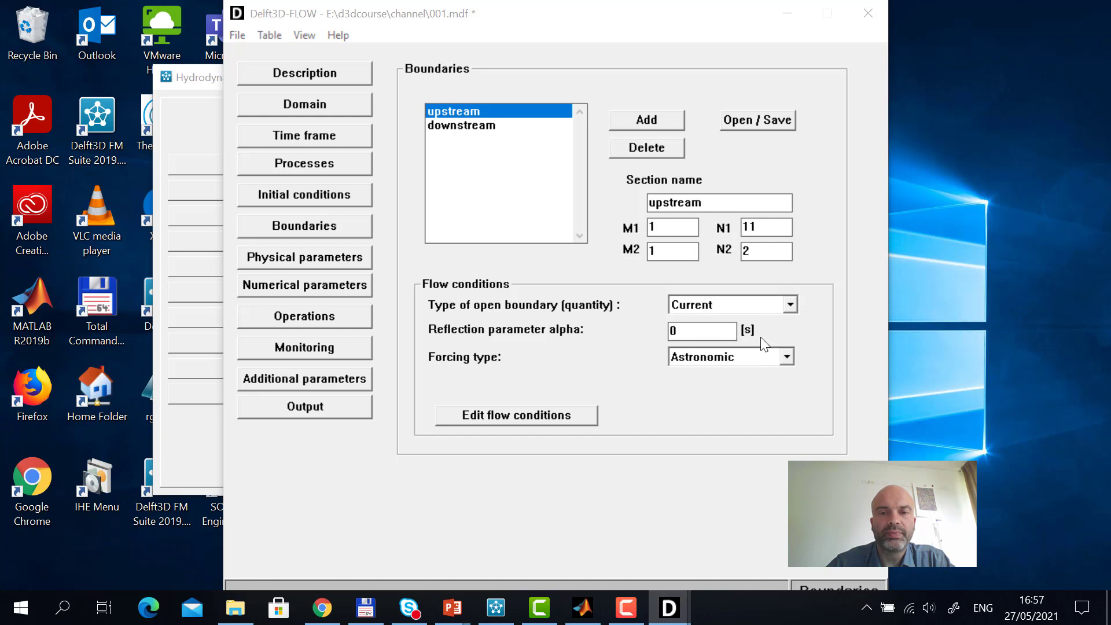
pyautogui.click(786, 355)
pyautogui.click(752, 403)
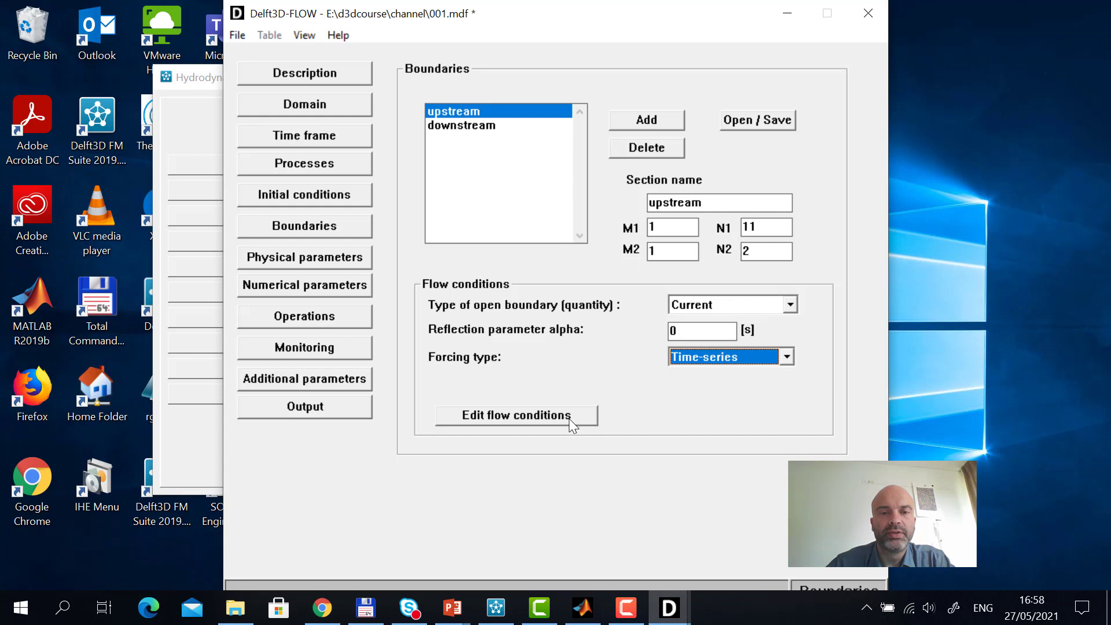
# - Set the upstream flow conditions to 0.8 m/s at begin and end for both times, 27 05 2021 and 27 06 2021
pyautogui.click(515, 415)
pyautogui.click(550, 305)
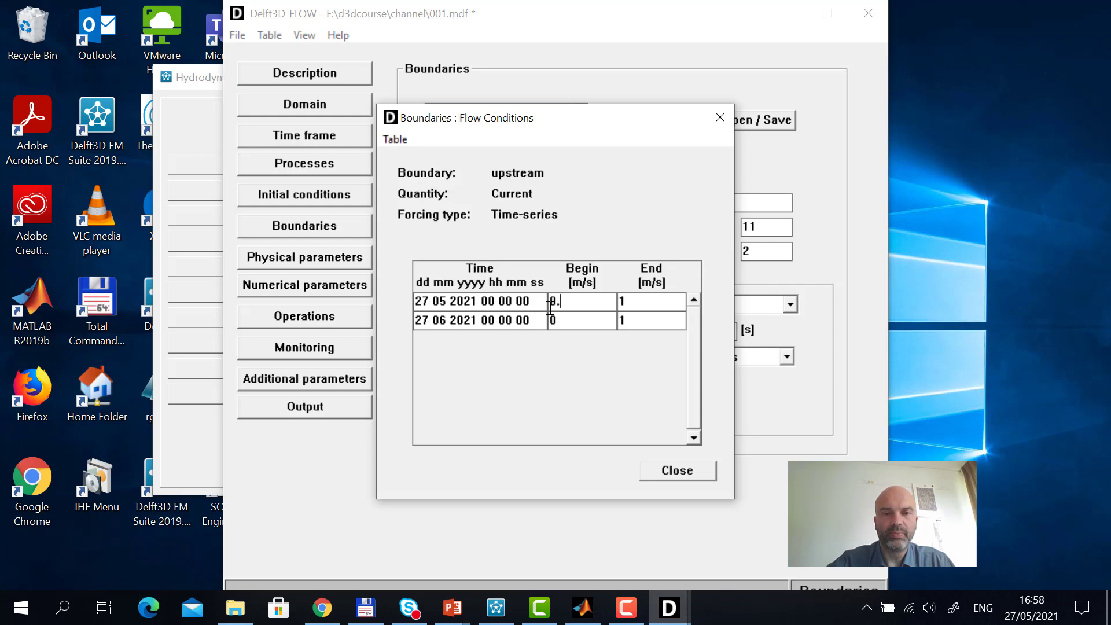
pyautogui.click(566, 318)
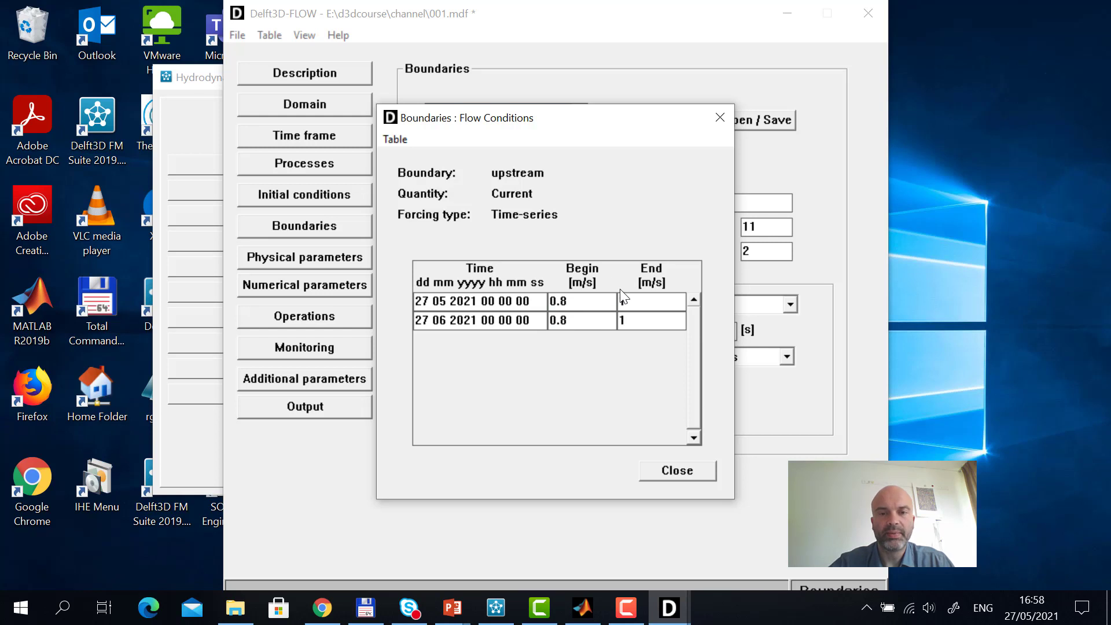
pyautogui.click(629, 301)
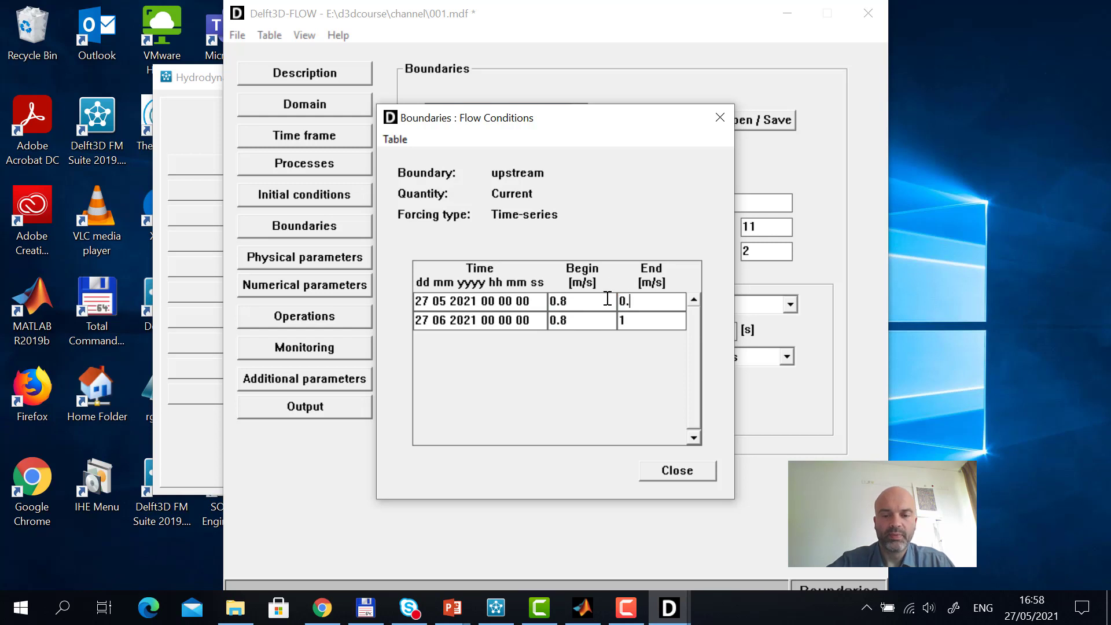
pyautogui.click(651, 318)
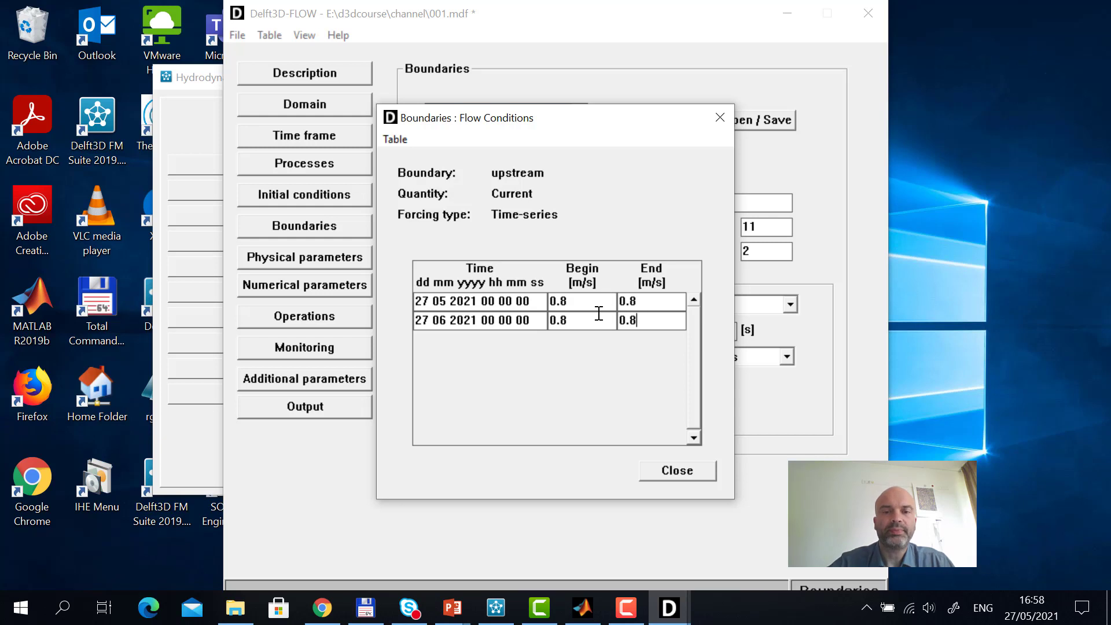
pyautogui.click(689, 469)
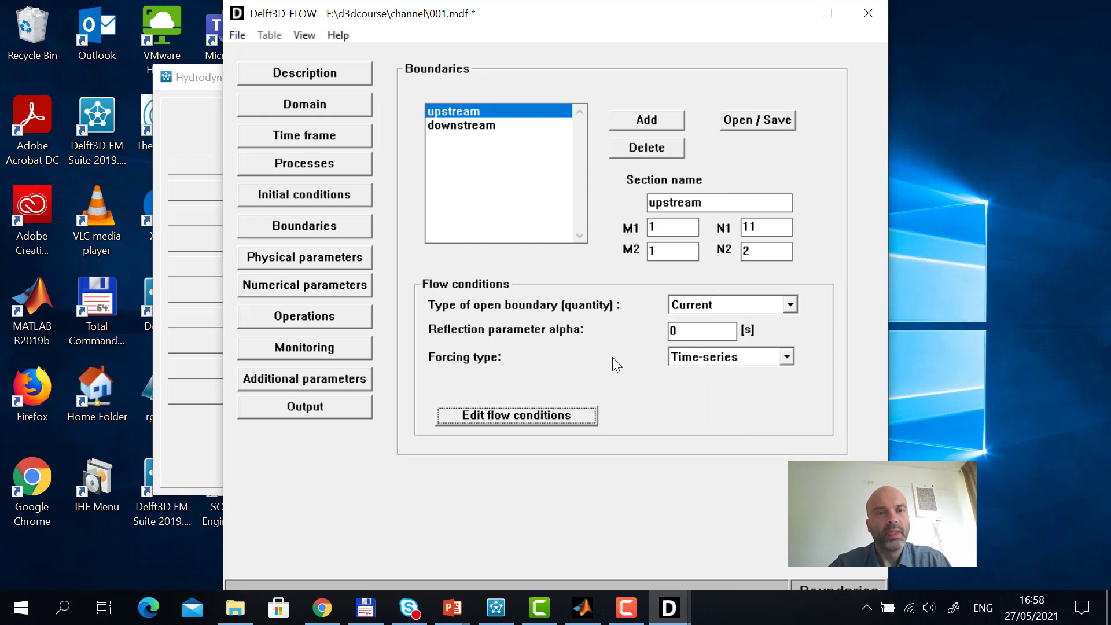
# - Give the downstream water level boundary Time-series forcing and set its end values to 0 m for both times
pyautogui.click(468, 126)
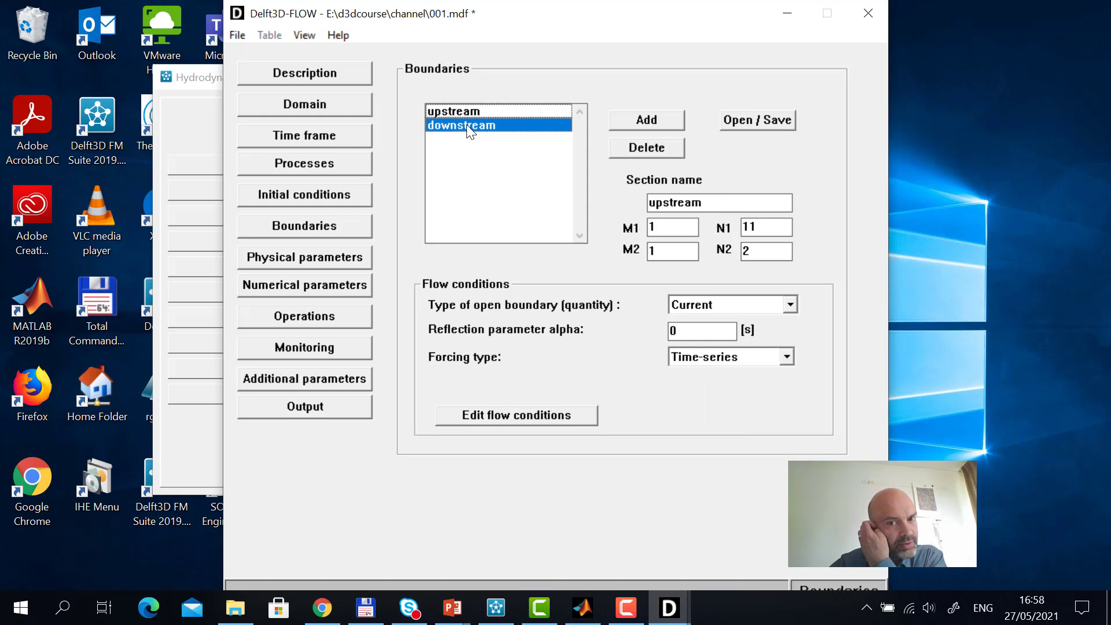
pyautogui.click(714, 359)
pyautogui.click(697, 413)
pyautogui.click(548, 418)
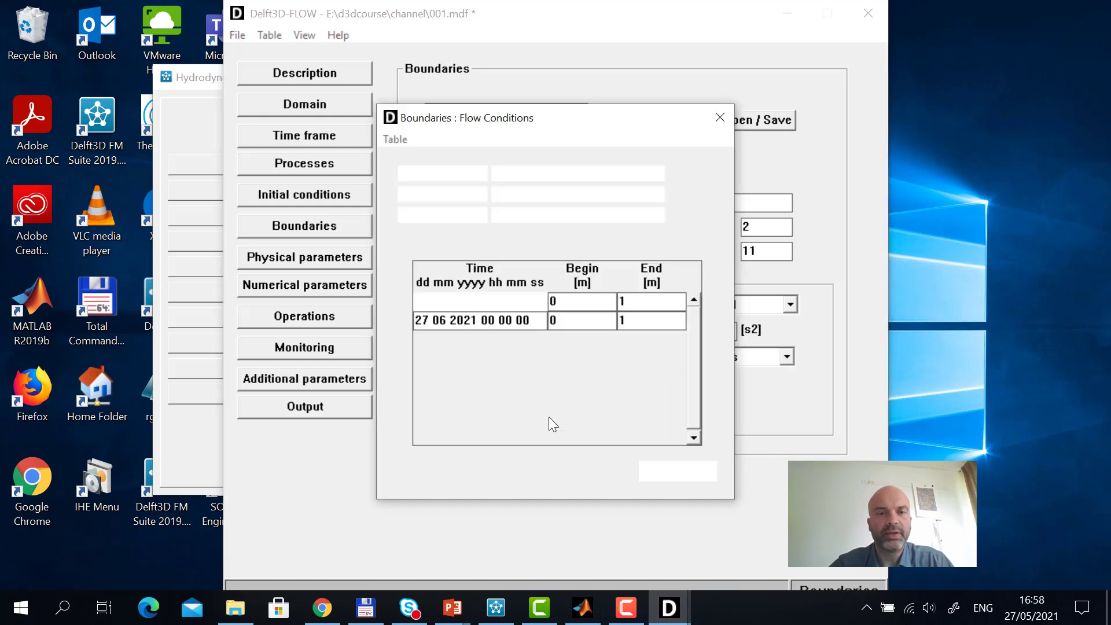
pyautogui.click(625, 302)
pyautogui.write('0')
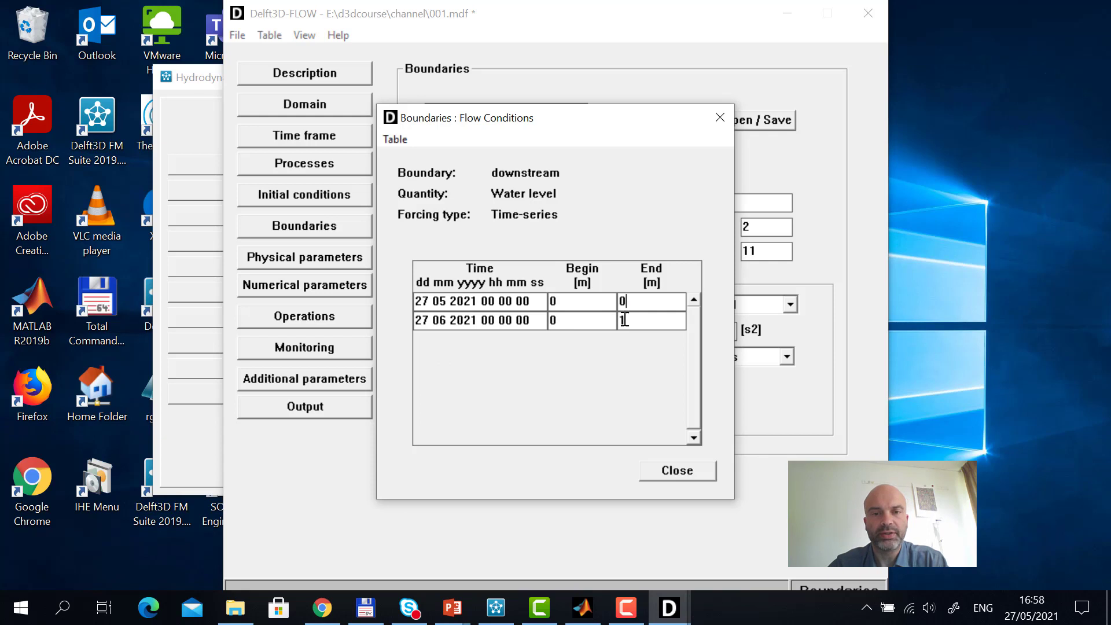
pyautogui.click(628, 322)
pyautogui.write('0')
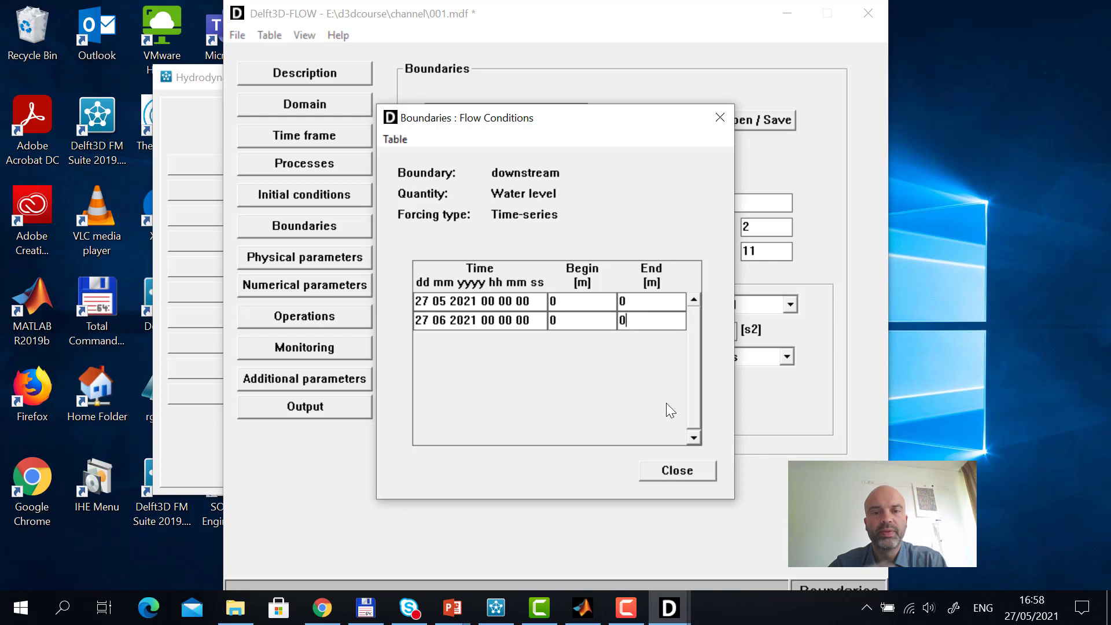
pyautogui.click(676, 473)
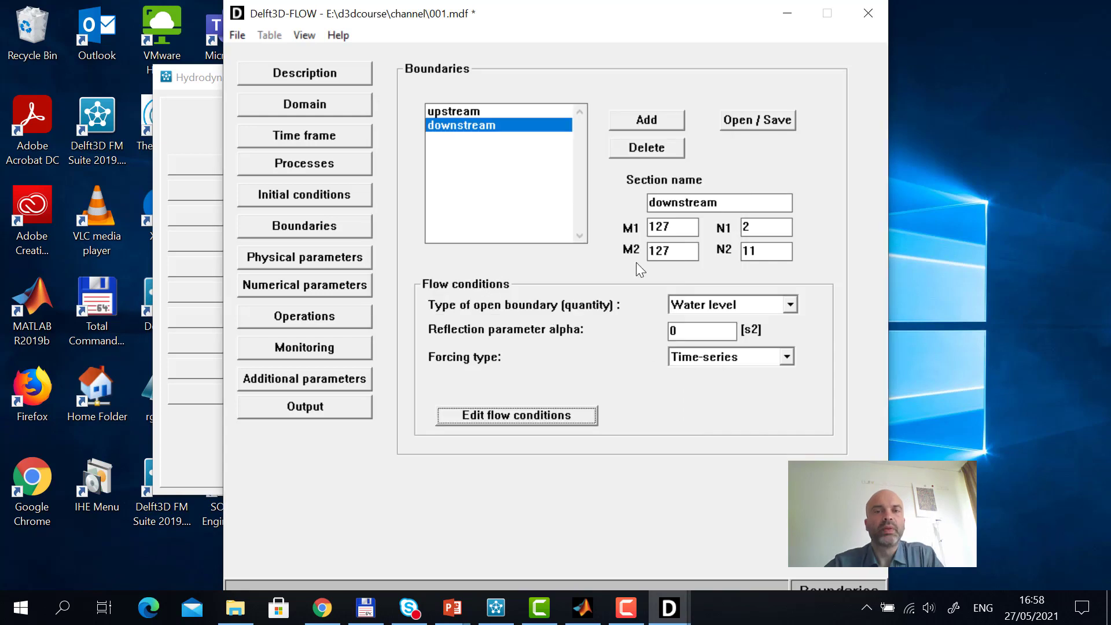
# - Save the boundary definitions as c01.bnd and the time-series flow conditions as c01.bct, replacing the existing files
pyautogui.click(766, 119)
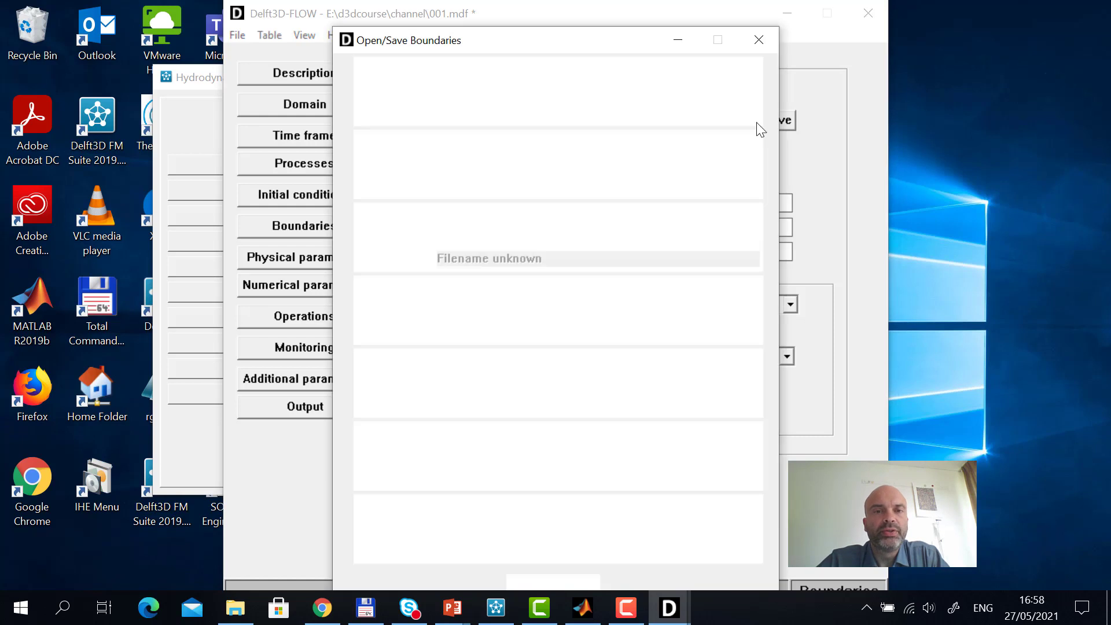
pyautogui.click(530, 89)
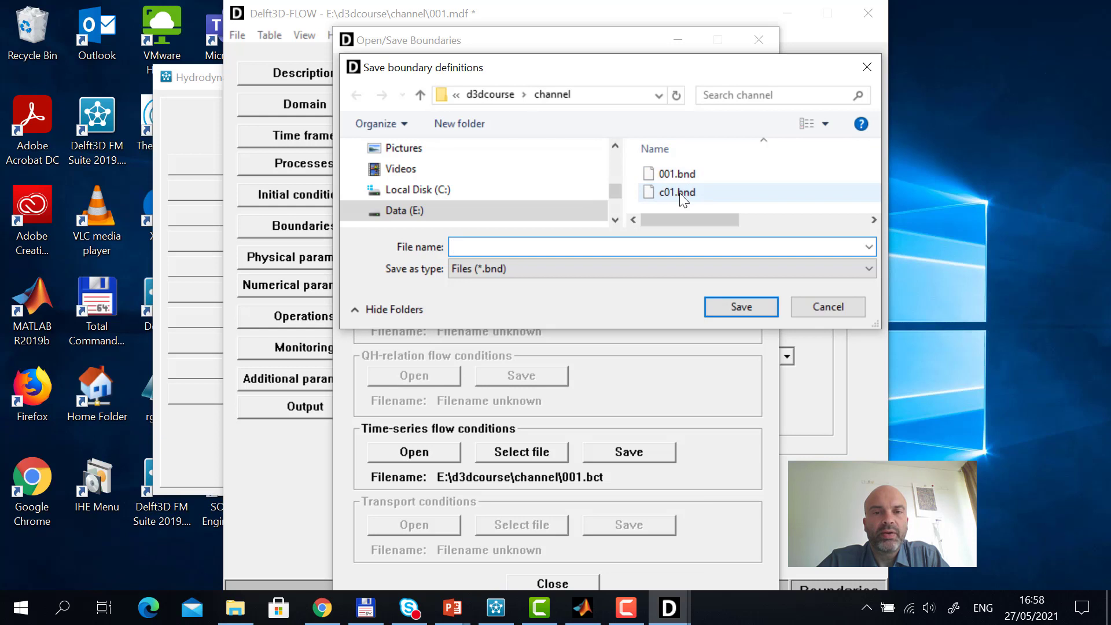
pyautogui.doubleClick(679, 193)
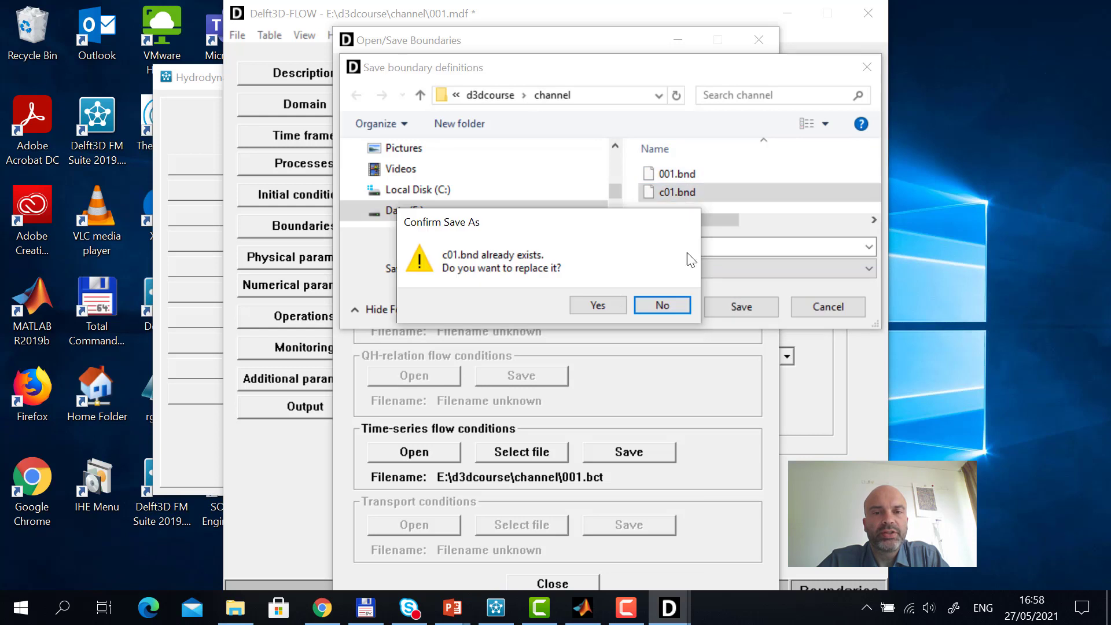
pyautogui.click(597, 305)
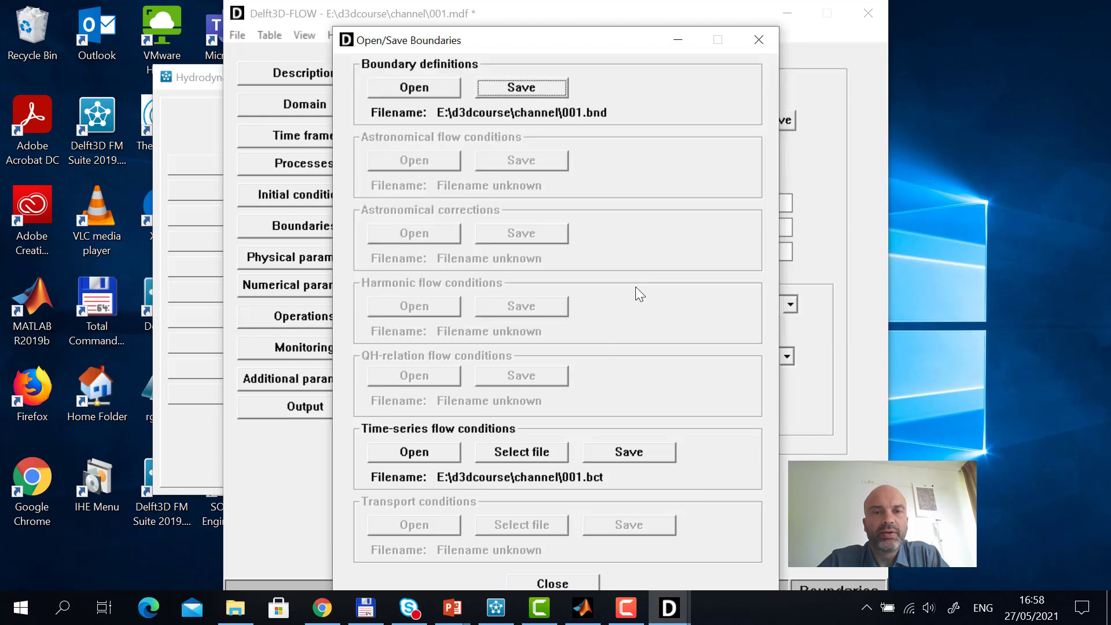
pyautogui.click(629, 452)
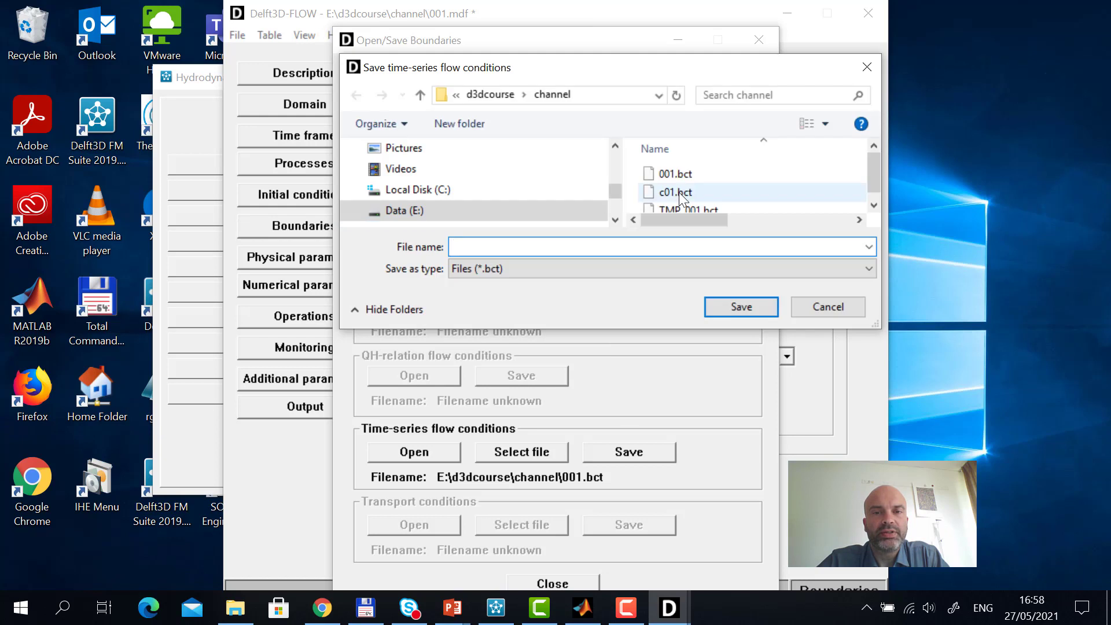
pyautogui.doubleClick(679, 192)
pyautogui.click(614, 306)
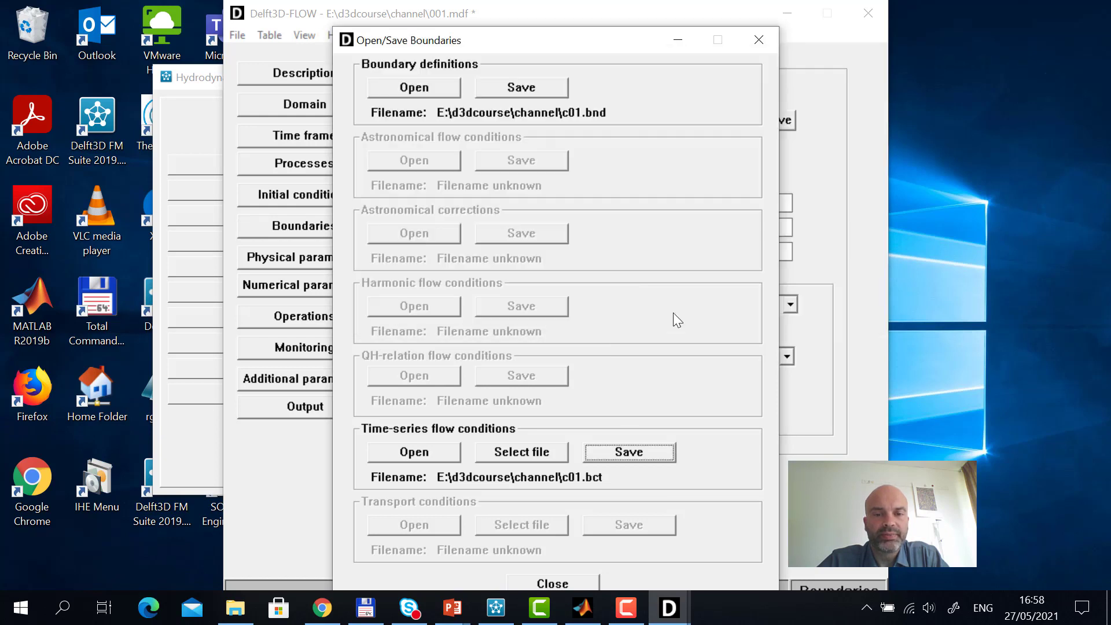
pyautogui.click(567, 581)
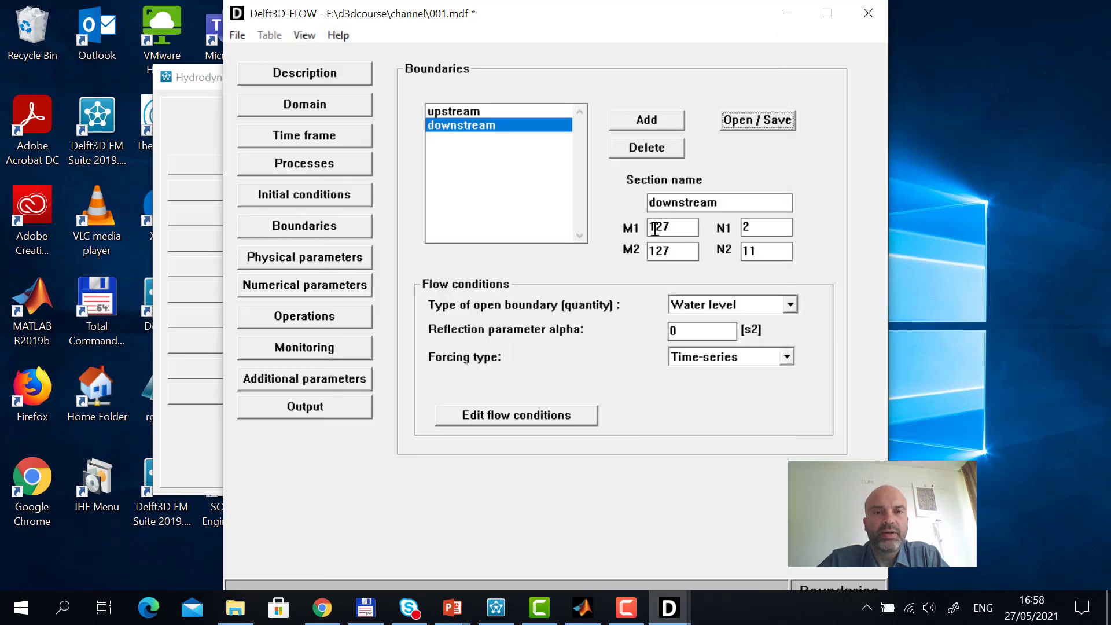
# - Review the numerical parameters, the grid in the Visualisation Area, the observation points, the cross-sections and the output storage settings
pyautogui.moveTo(605, 26); pyautogui.dragTo(680, 27)
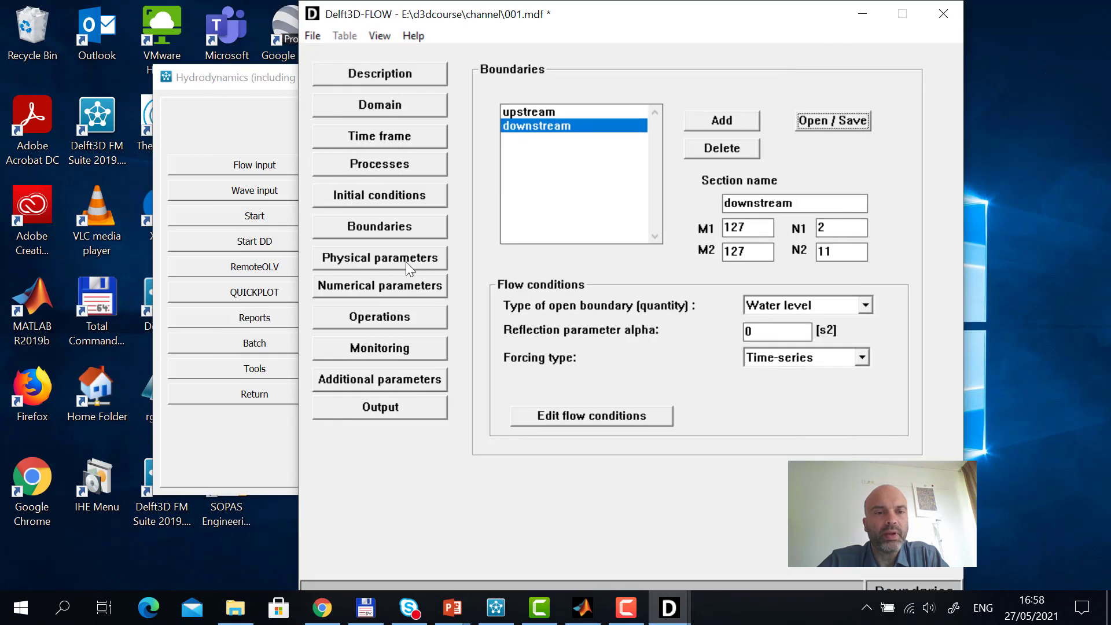
pyautogui.click(409, 288)
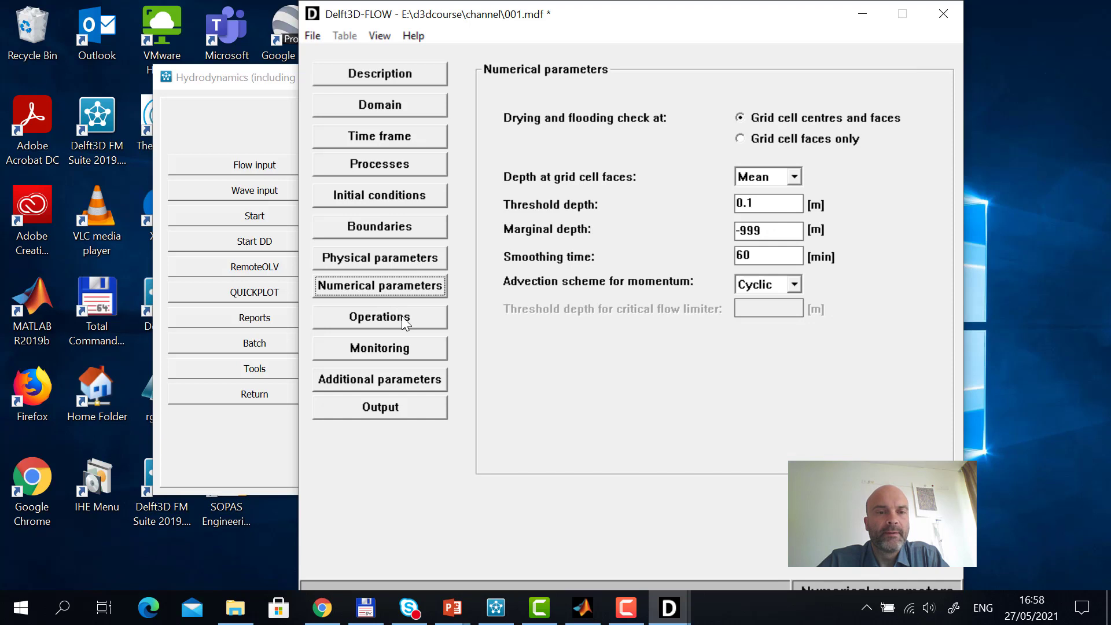
pyautogui.click(401, 349)
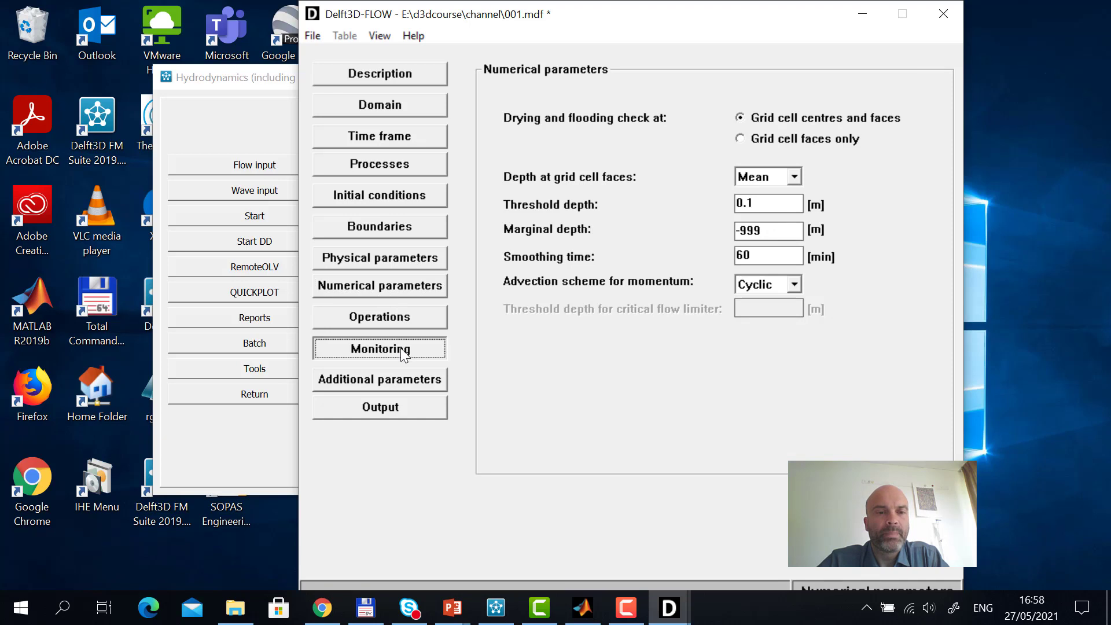
pyautogui.click(381, 36)
pyautogui.click(398, 53)
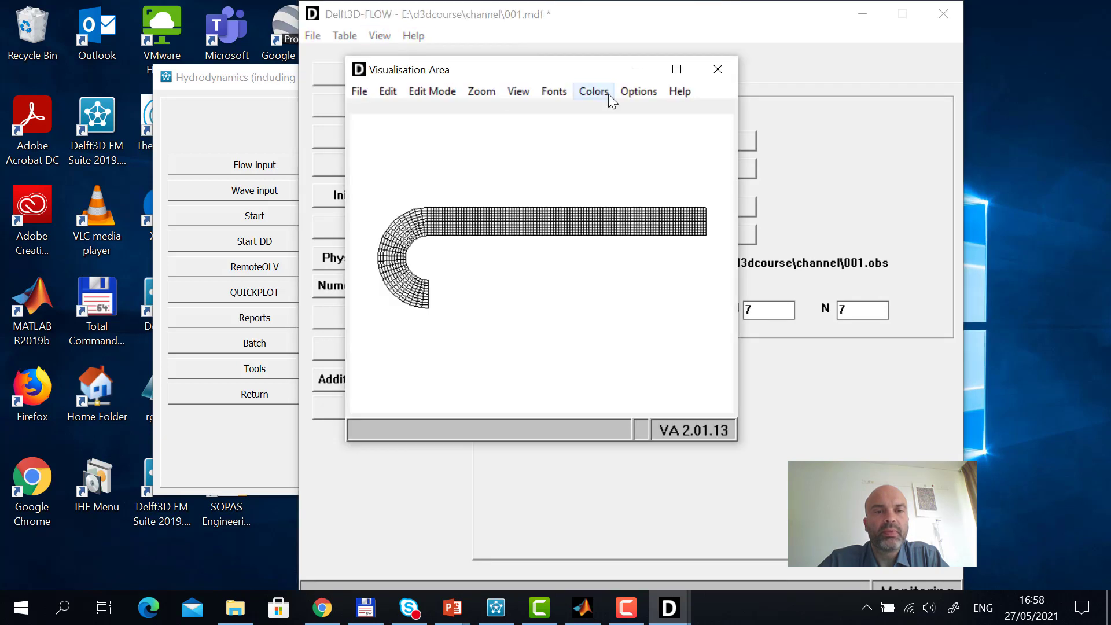
pyautogui.click(716, 71)
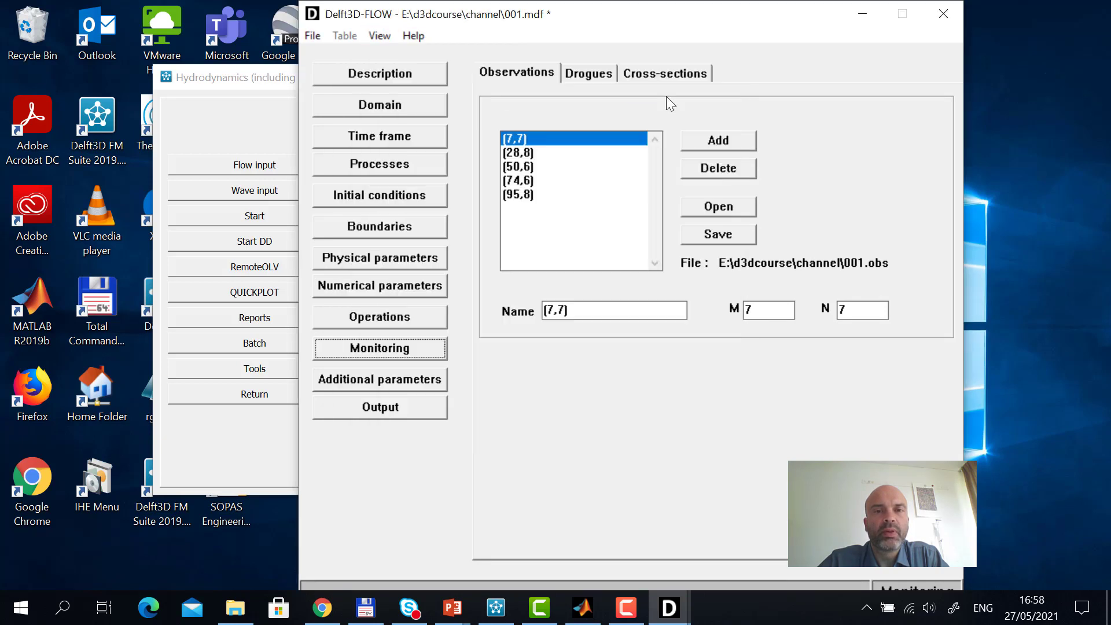
pyautogui.click(666, 79)
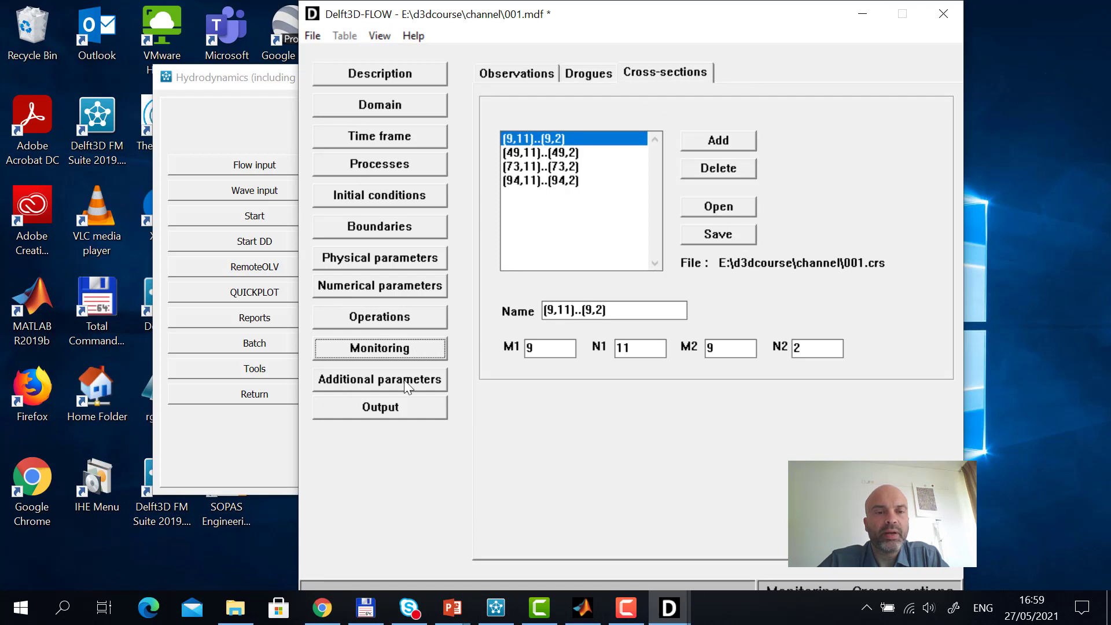
pyautogui.click(404, 406)
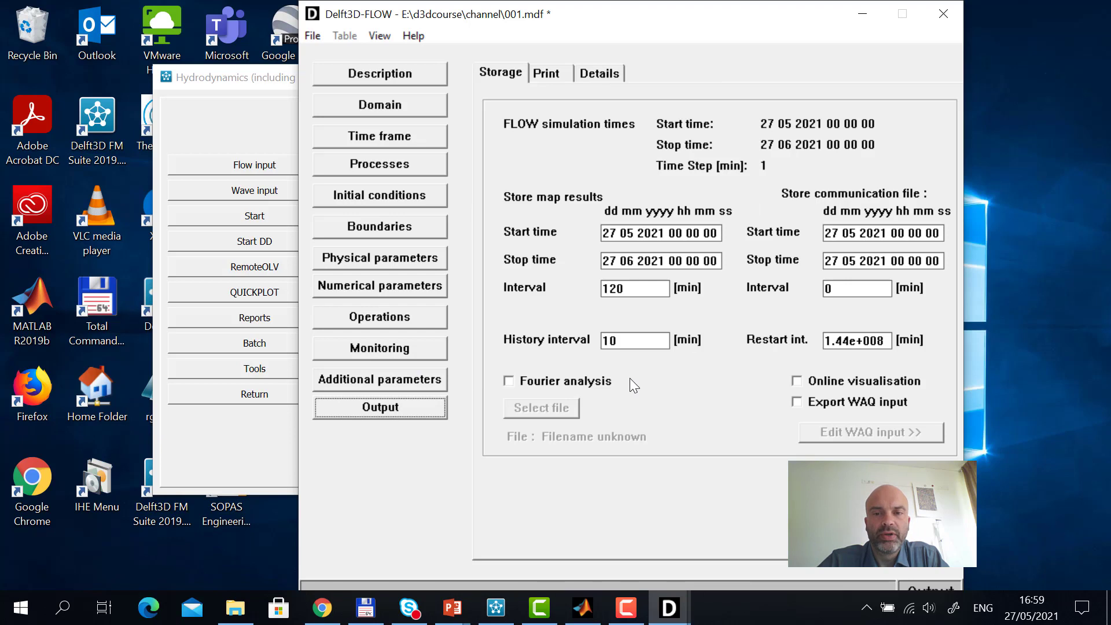
# - Save the model's master definition file as c01.mdf in the channel folder, replacing the existing file
pyautogui.click(315, 35)
pyautogui.click(353, 118)
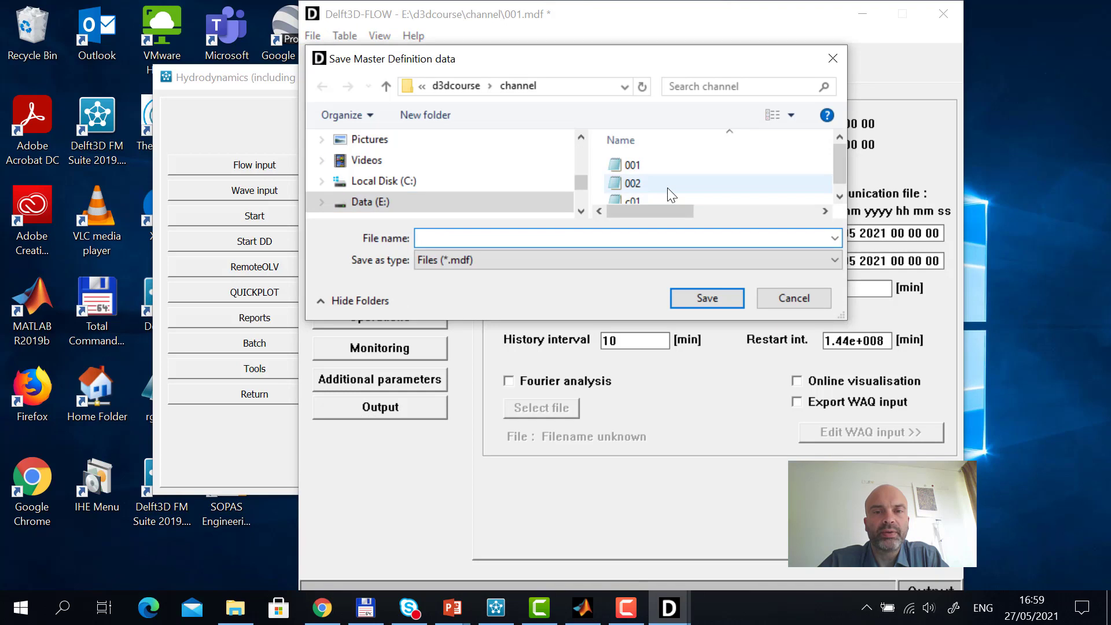
pyautogui.click(636, 198)
pyautogui.click(709, 298)
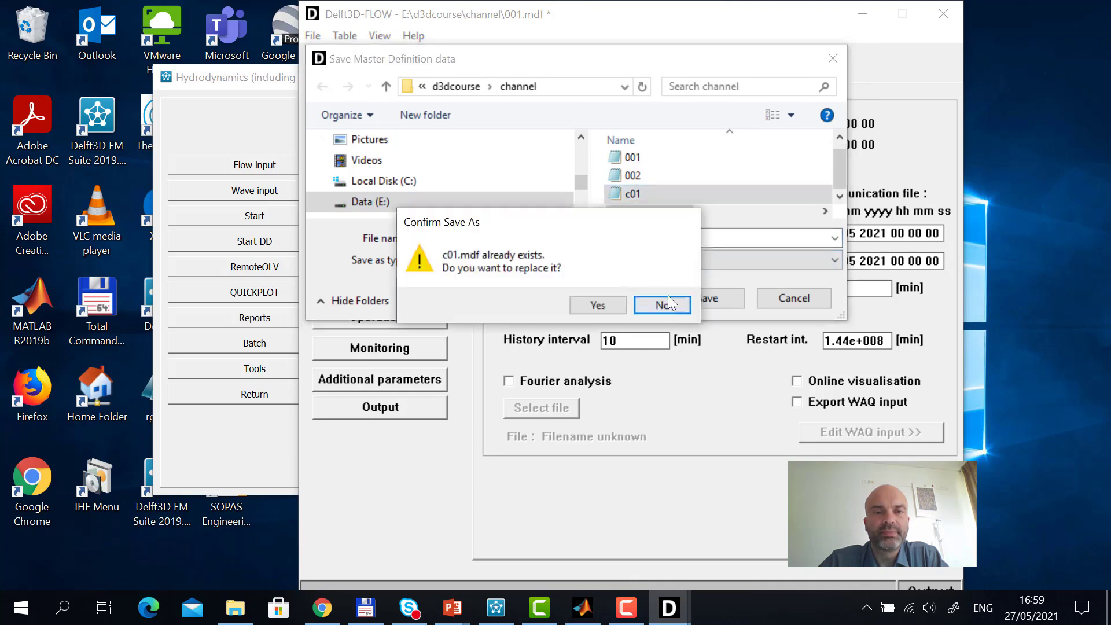
pyautogui.click(598, 305)
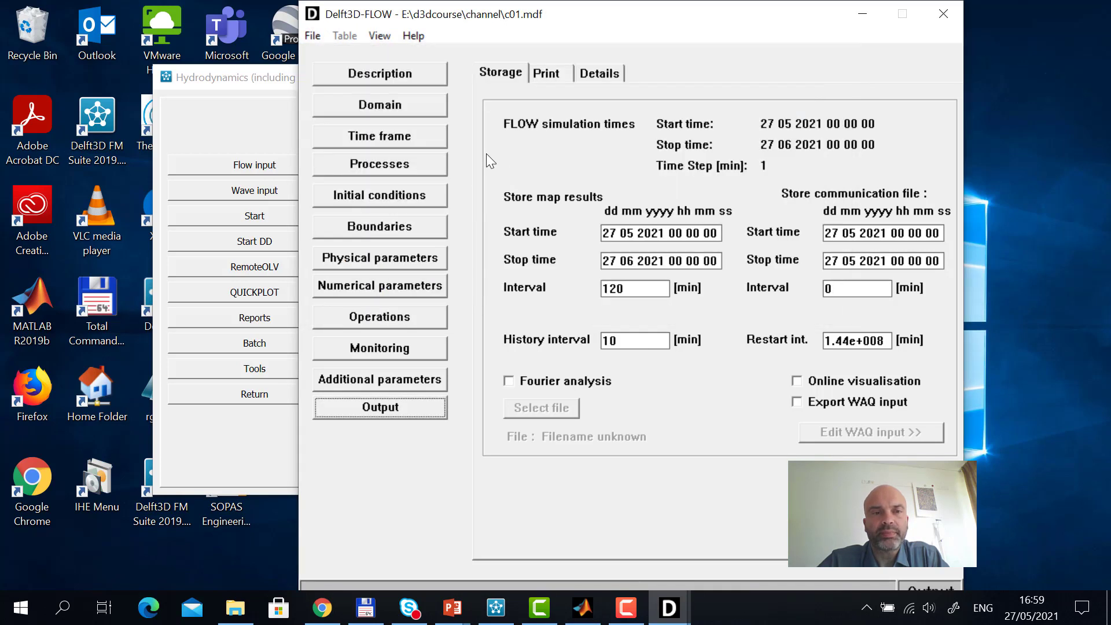
# - Start the single-domain FLOW simulation for c01 from the Hydrodynamics window
pyautogui.click(247, 114)
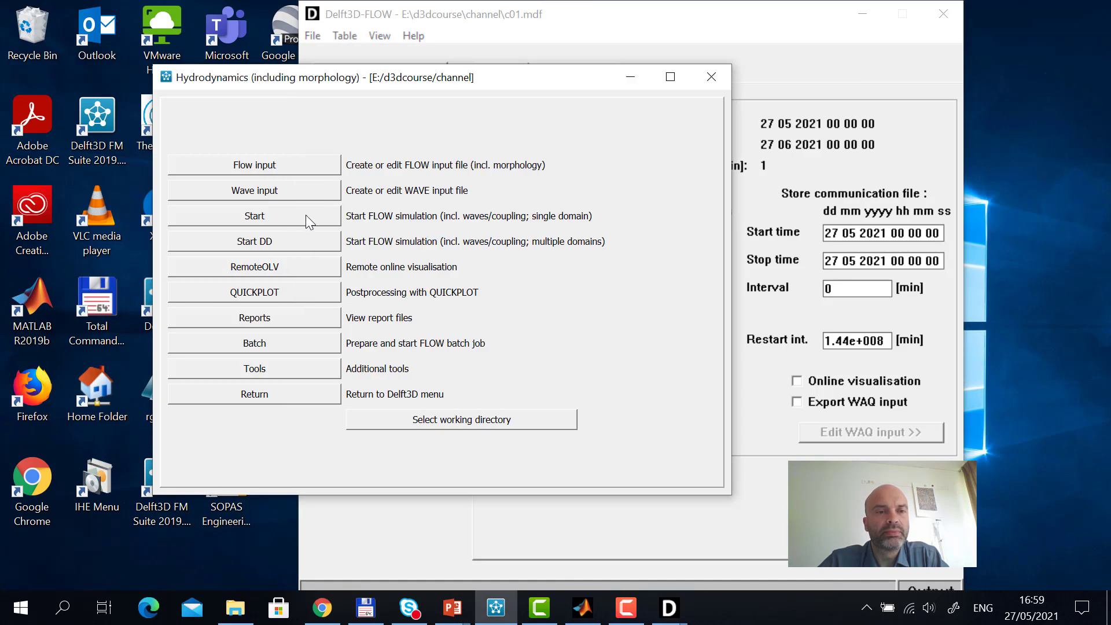
pyautogui.click(330, 214)
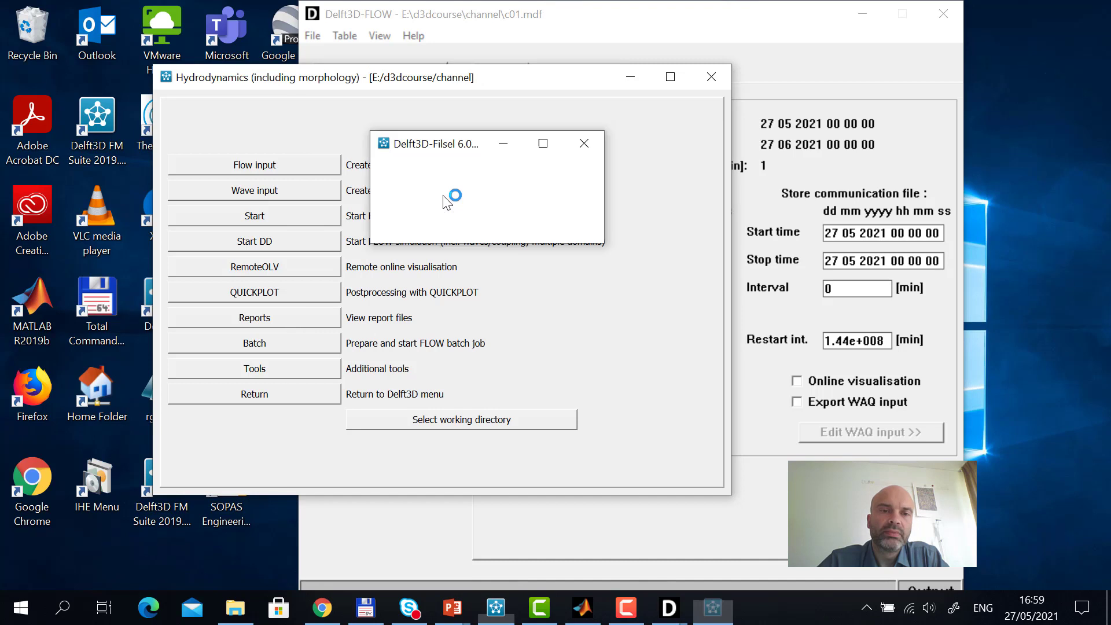
pyautogui.click(418, 225)
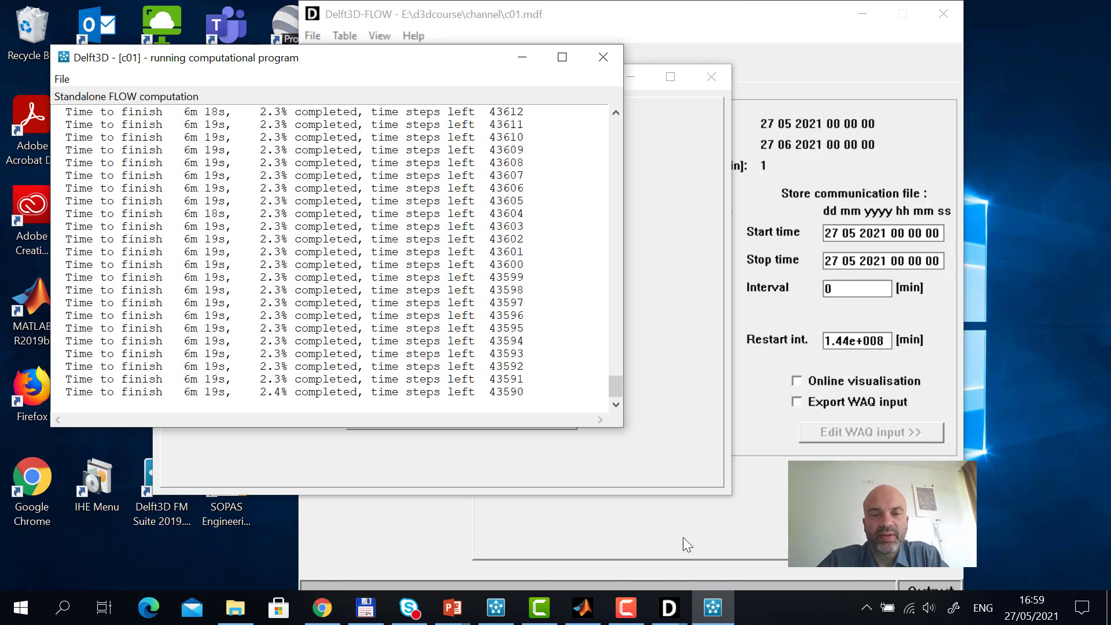
# - Switch to Delft3D-QUICKPLOT and open the map output file trim-c01.dat from the channel folder
pyautogui.click(584, 607)
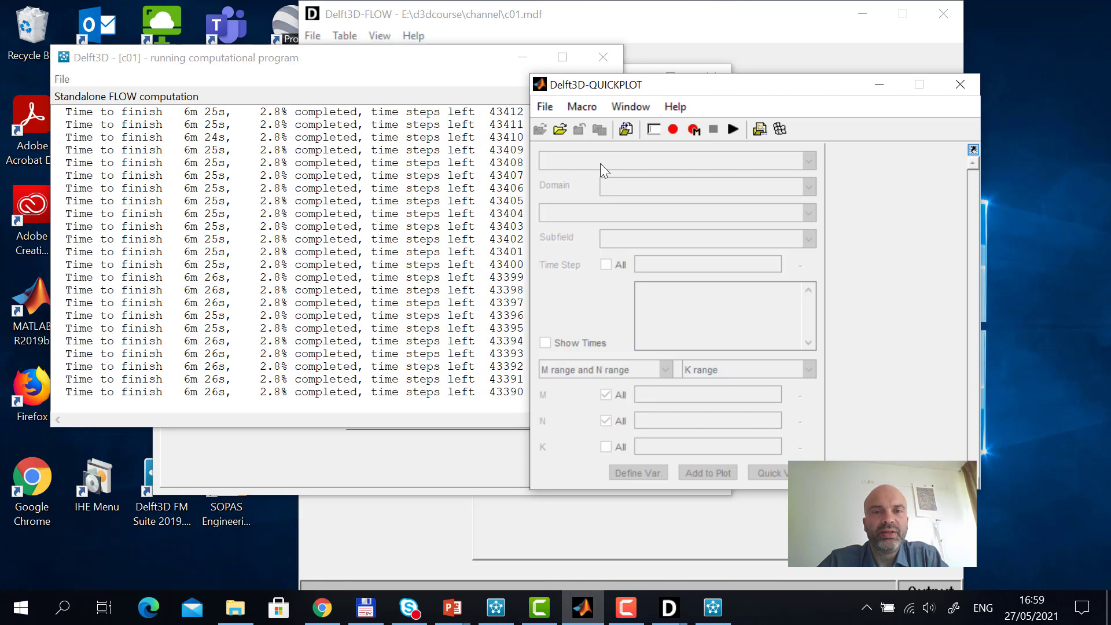
pyautogui.moveTo(731, 83); pyautogui.dragTo(607, 44)
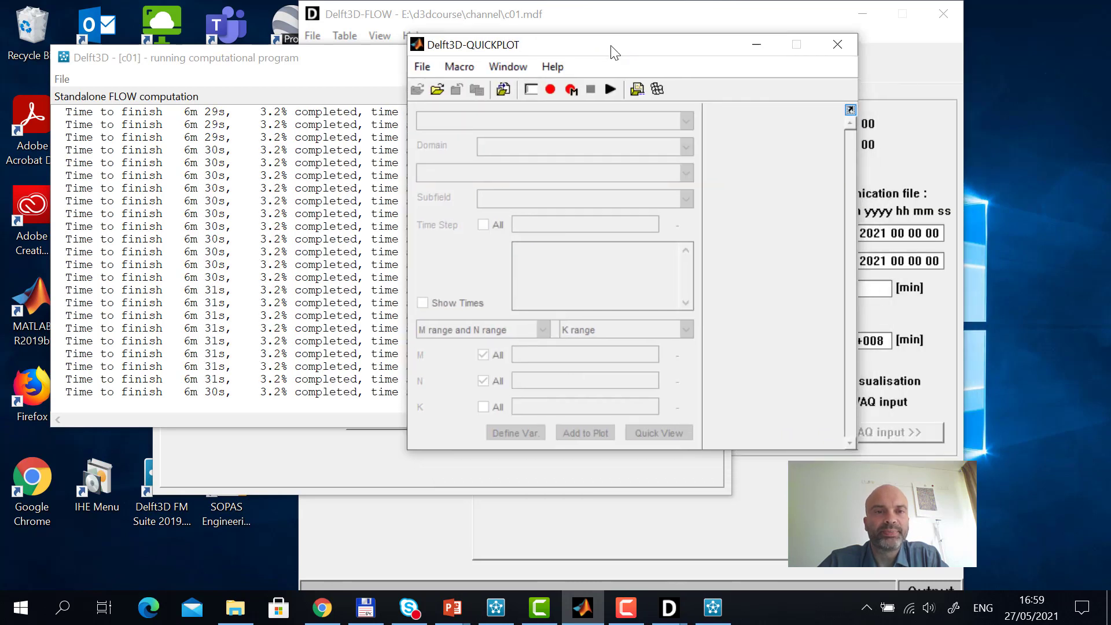
pyautogui.click(438, 90)
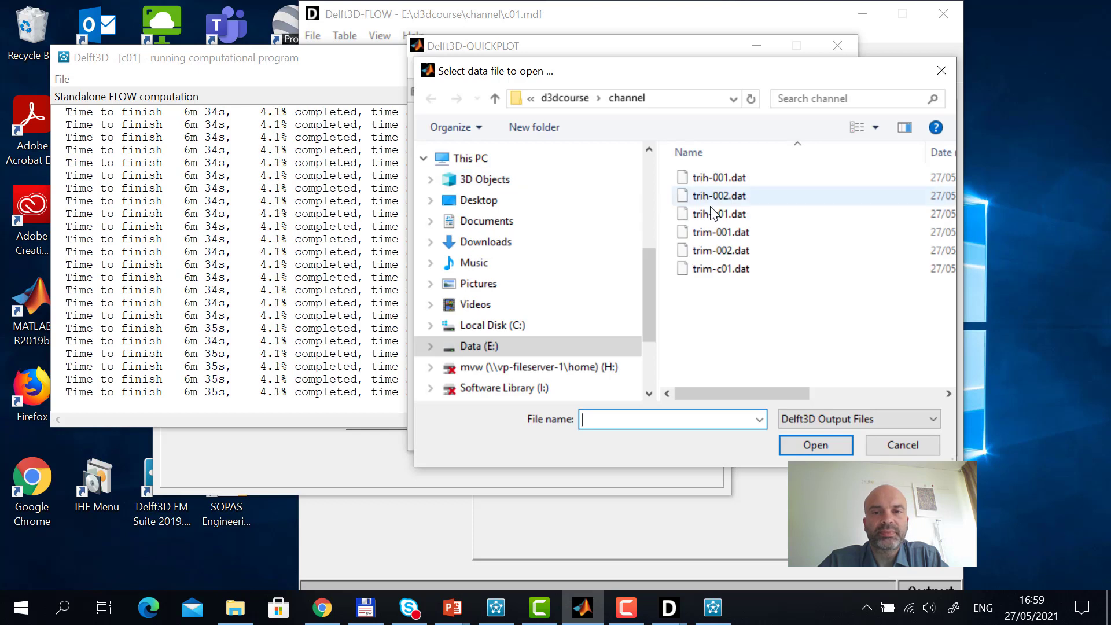
pyautogui.doubleClick(720, 267)
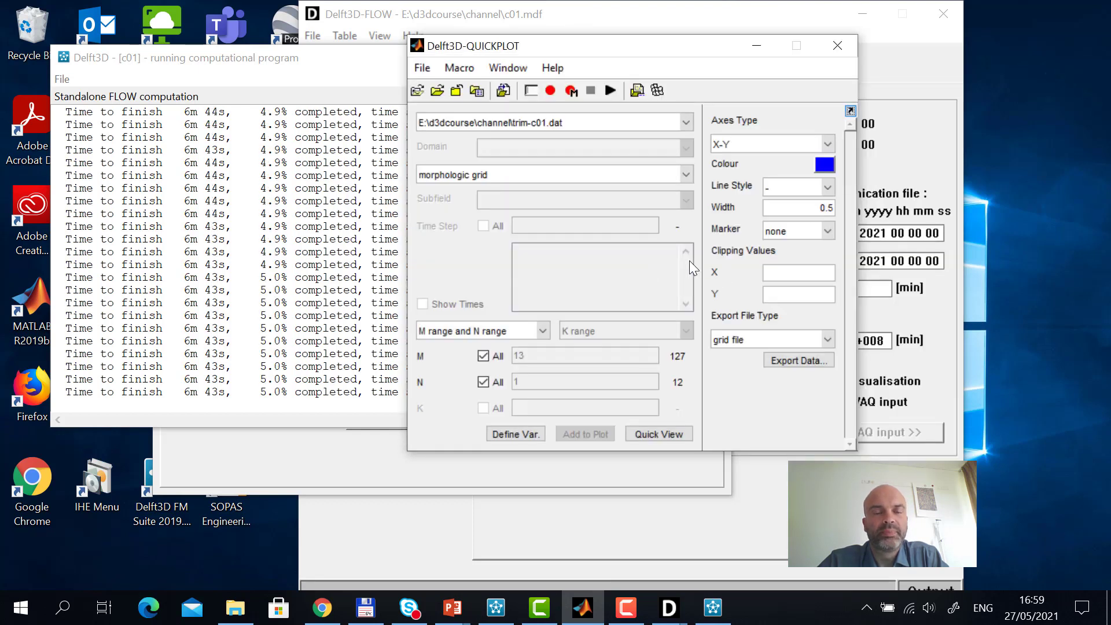
# - Plot the magnitude of the depth averaged velocity in an enlarged figure, inspect it, and close the figure
pyautogui.click(687, 176)
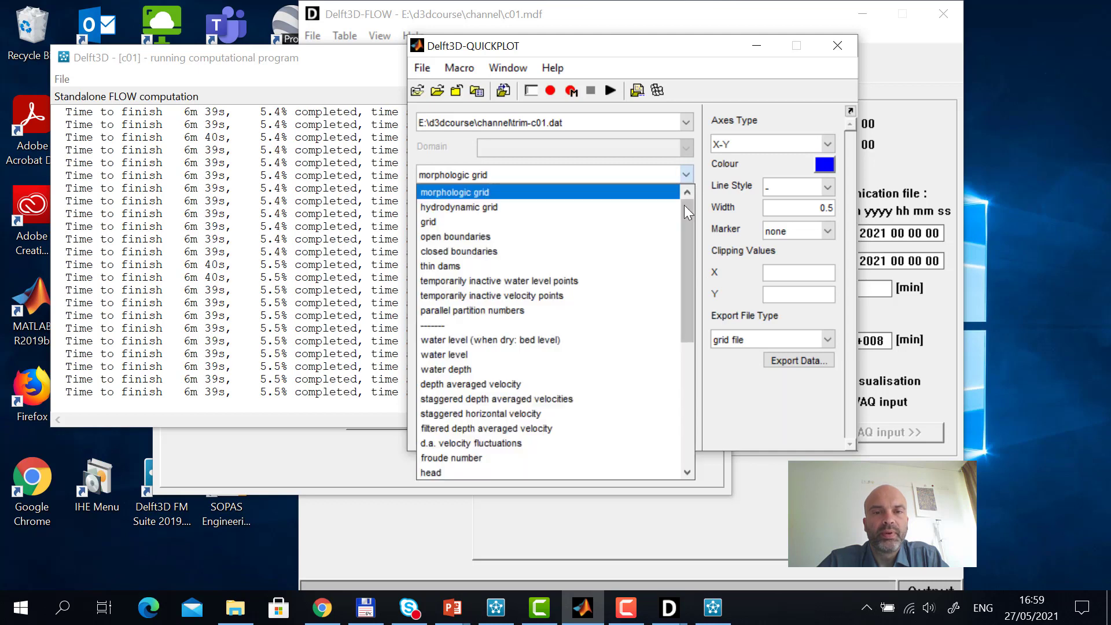
pyautogui.moveTo(683, 230); pyautogui.dragTo(686, 270)
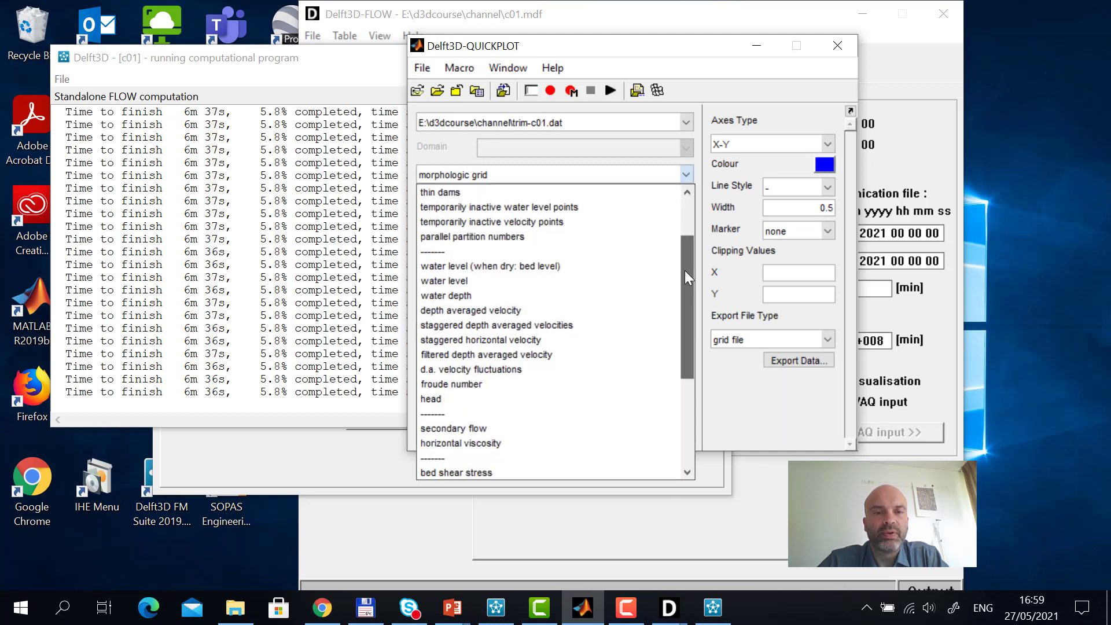
pyautogui.click(561, 306)
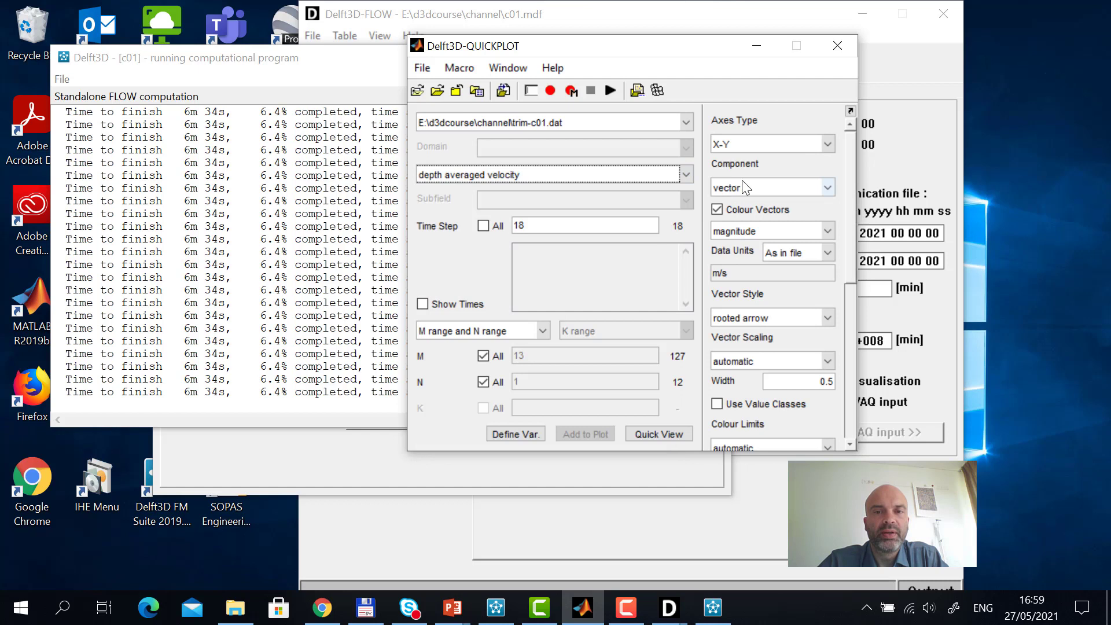
pyautogui.click(750, 187)
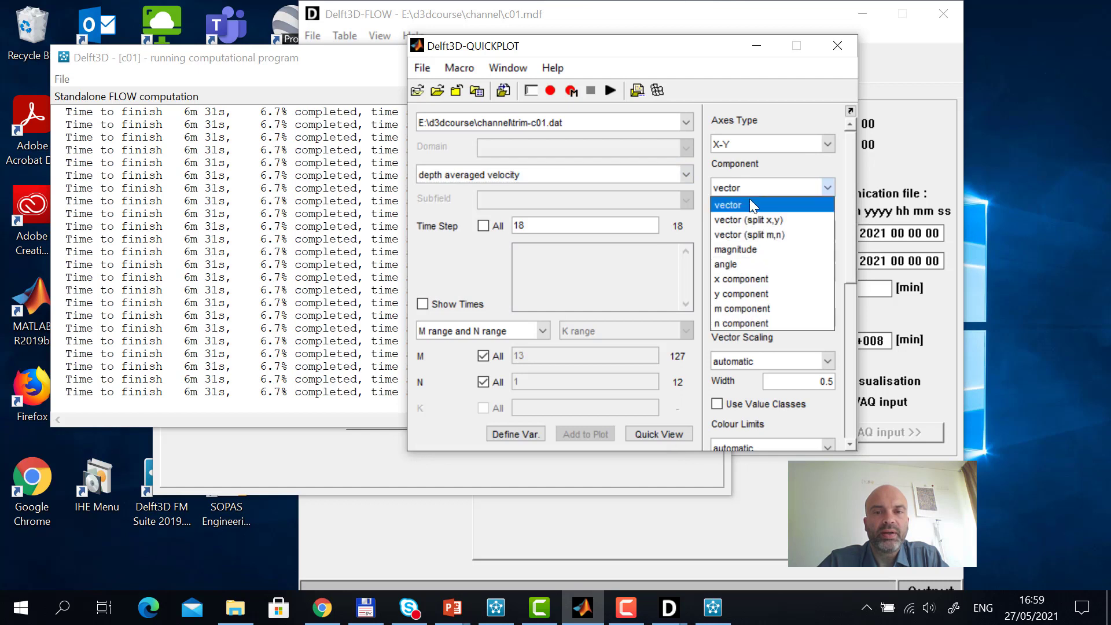
pyautogui.click(747, 249)
pyautogui.click(668, 435)
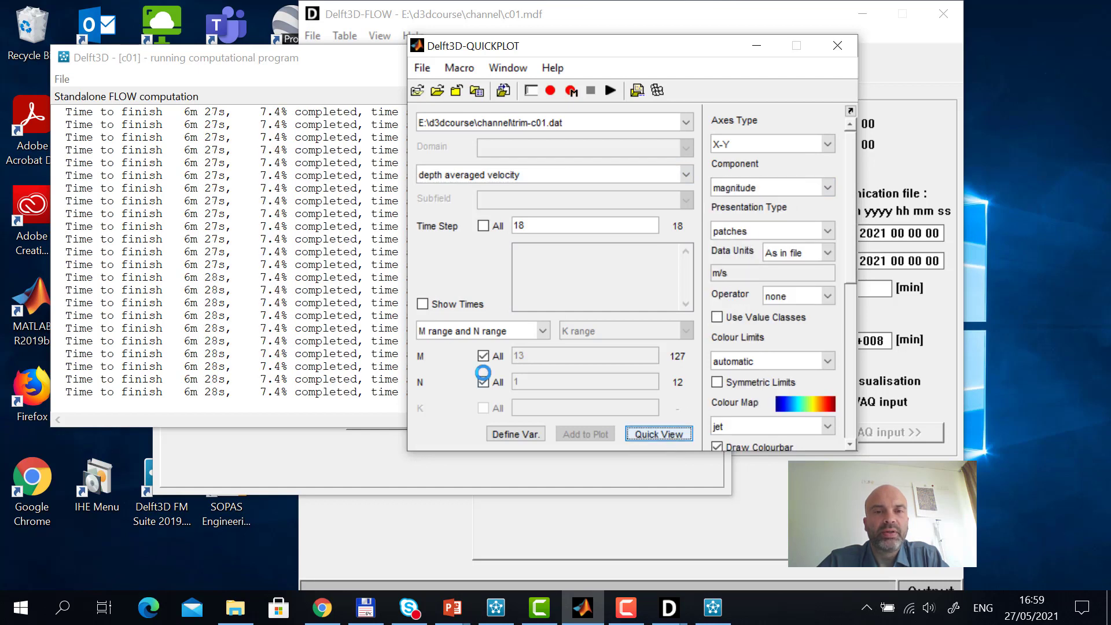
pyautogui.click(738, 31)
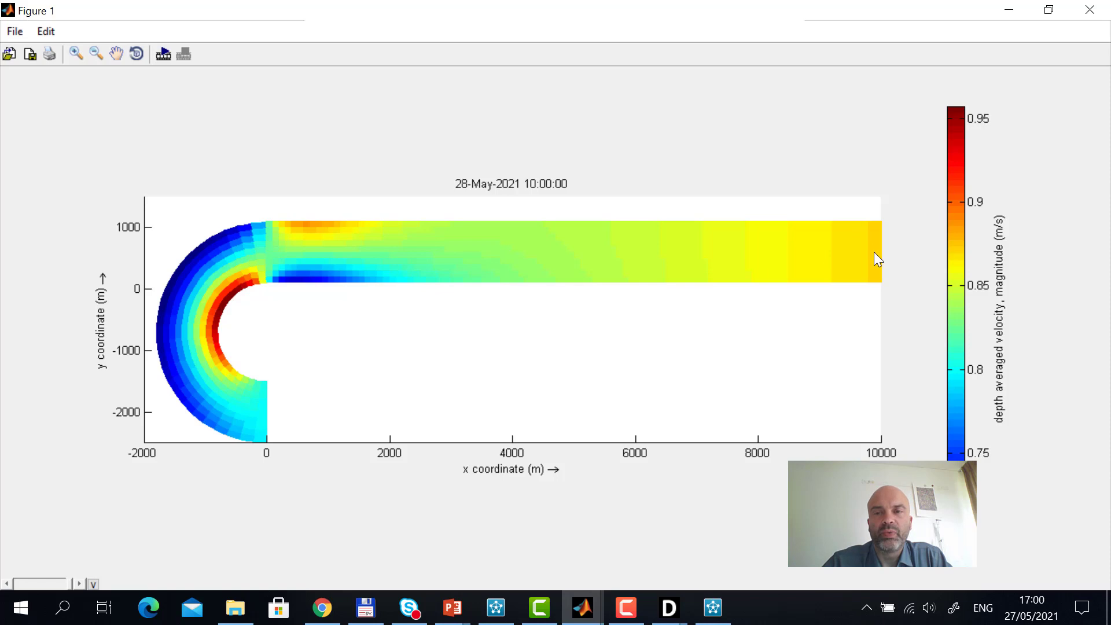
pyautogui.click(1090, 10)
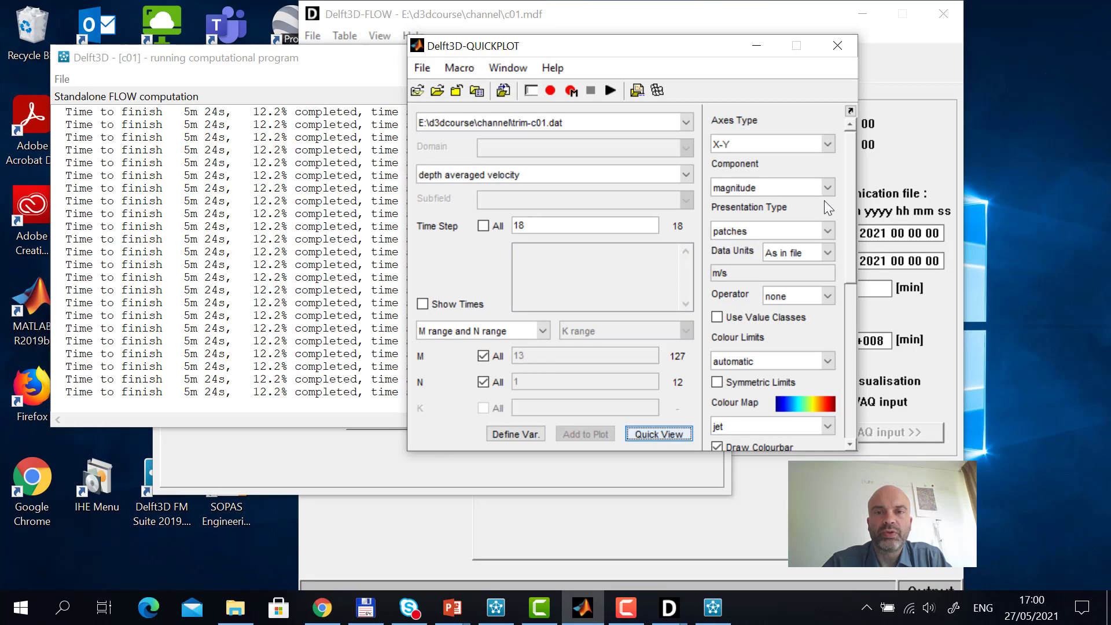
# - Plot the depth averaged velocity as vectors in an enlarged figure, inspect the flow pattern, and close the figure
pyautogui.click(749, 186)
pyautogui.click(743, 208)
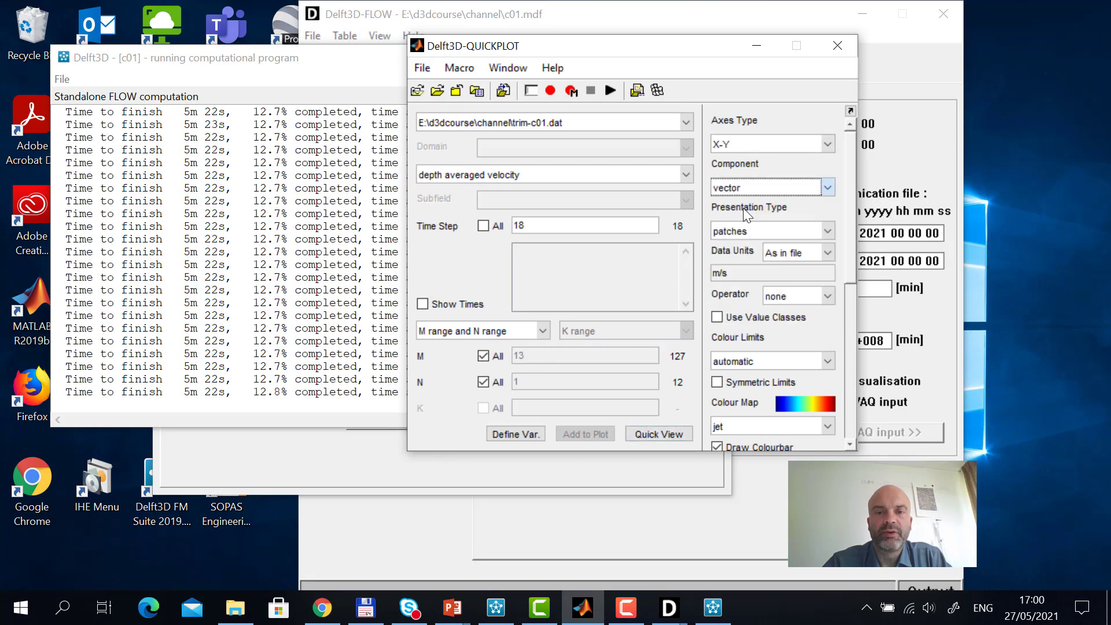
pyautogui.click(661, 434)
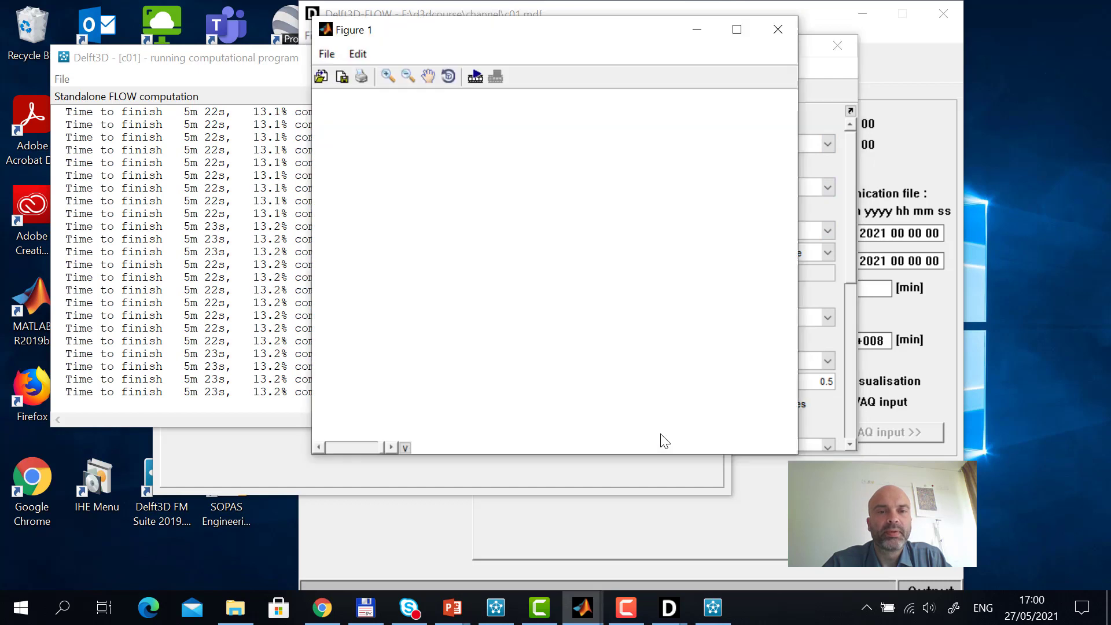
pyautogui.click(739, 31)
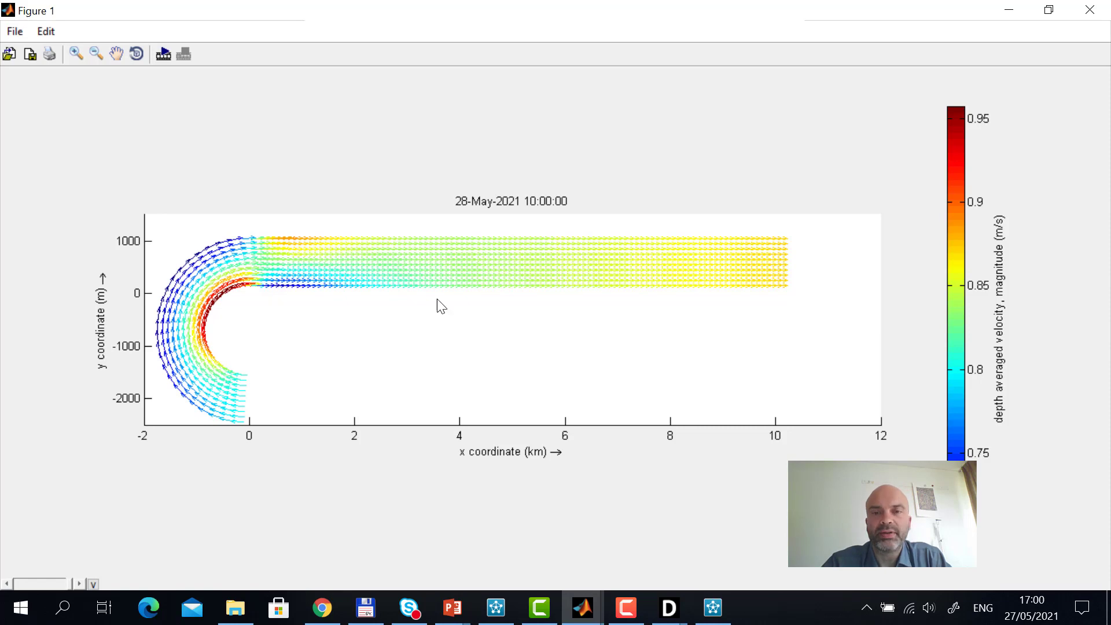
pyautogui.click(1090, 10)
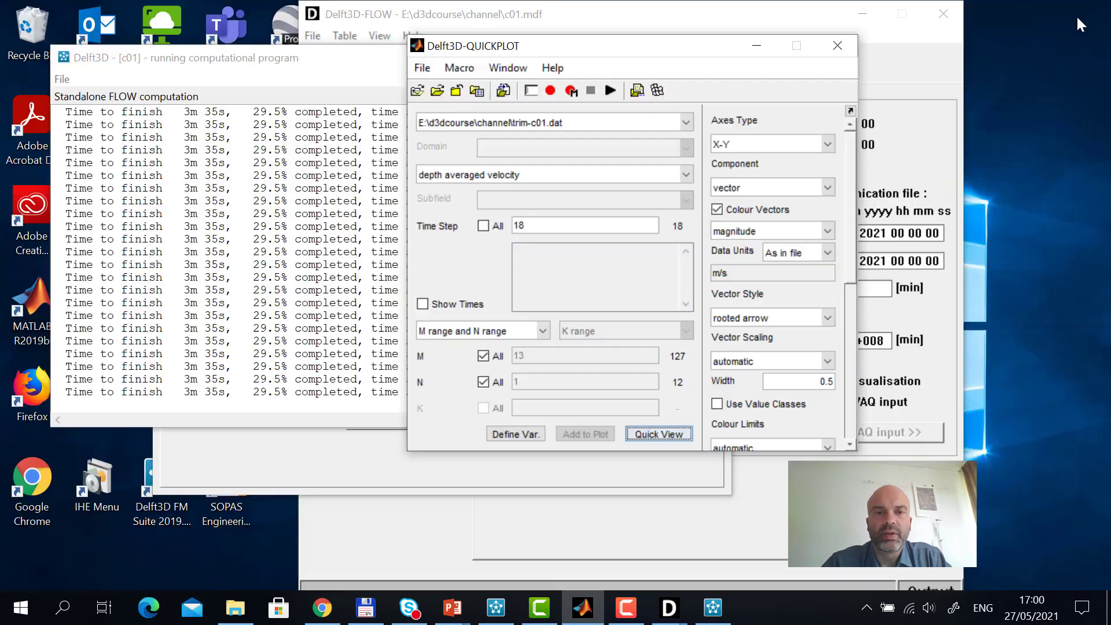
# - Plot the secondary flow over the whole grid, inspect it in the river bend, and close the figure
pyautogui.click(686, 174)
pyautogui.moveTo(689, 252); pyautogui.dragTo(695, 324)
pyautogui.click(500, 295)
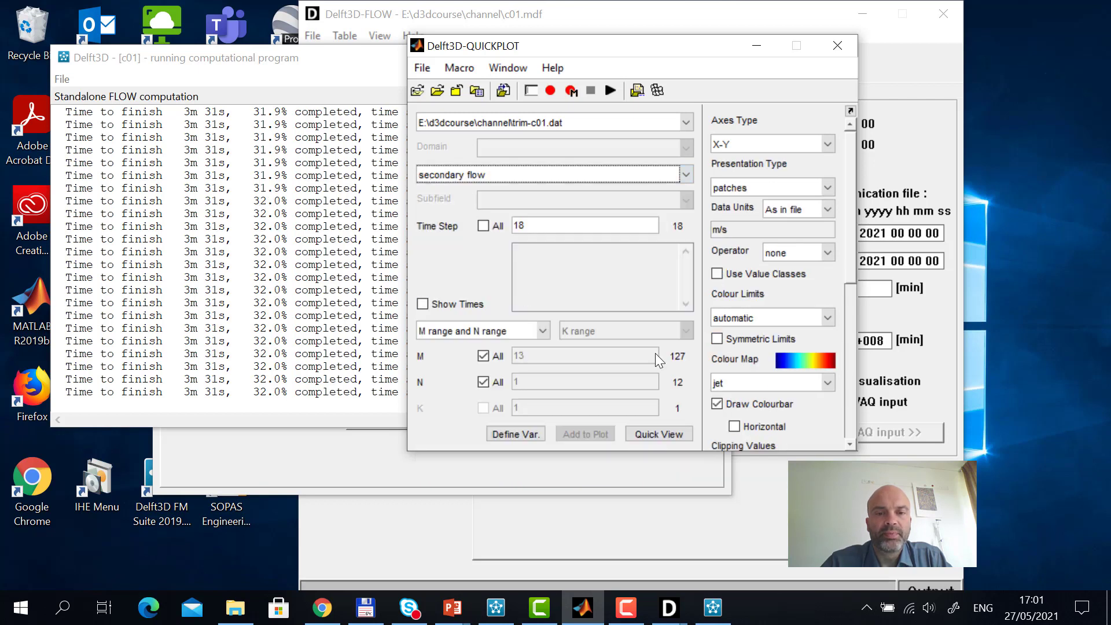
pyautogui.click(663, 434)
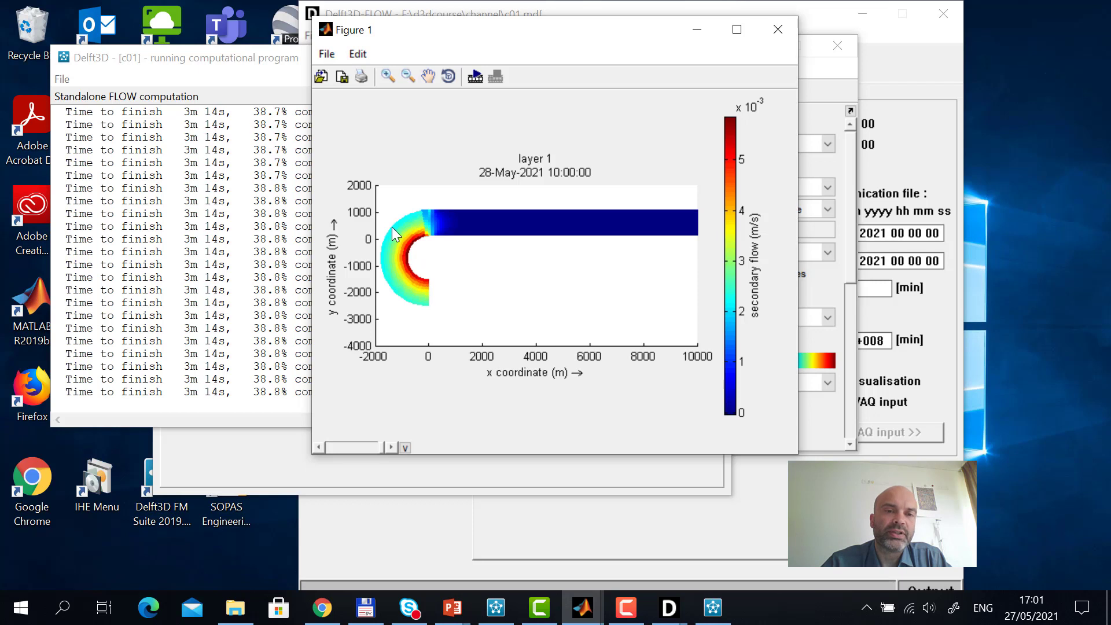
pyautogui.click(779, 29)
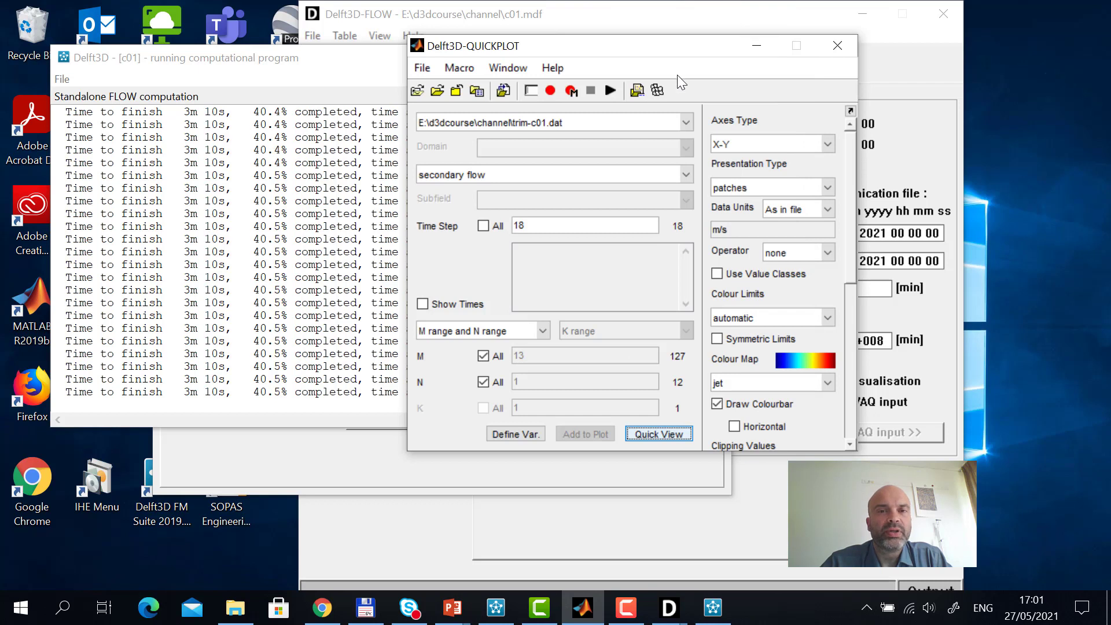
# - Select the full cross-section at M = 15 in the river bend using the Grid View, and close that view
pyautogui.click(657, 89)
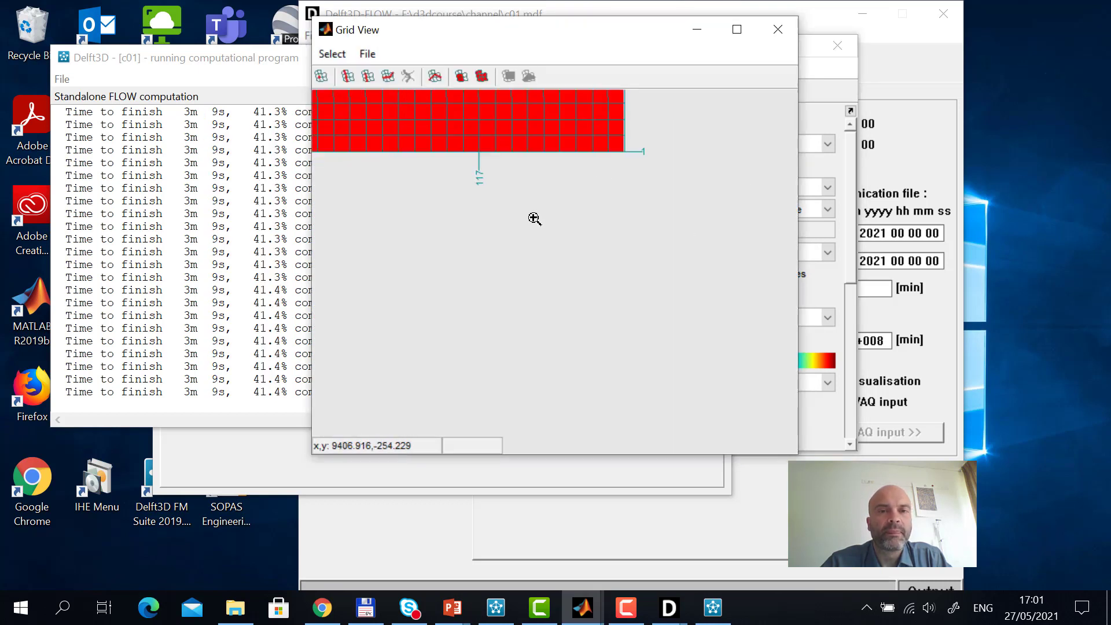
pyautogui.doubleClick(612, 244)
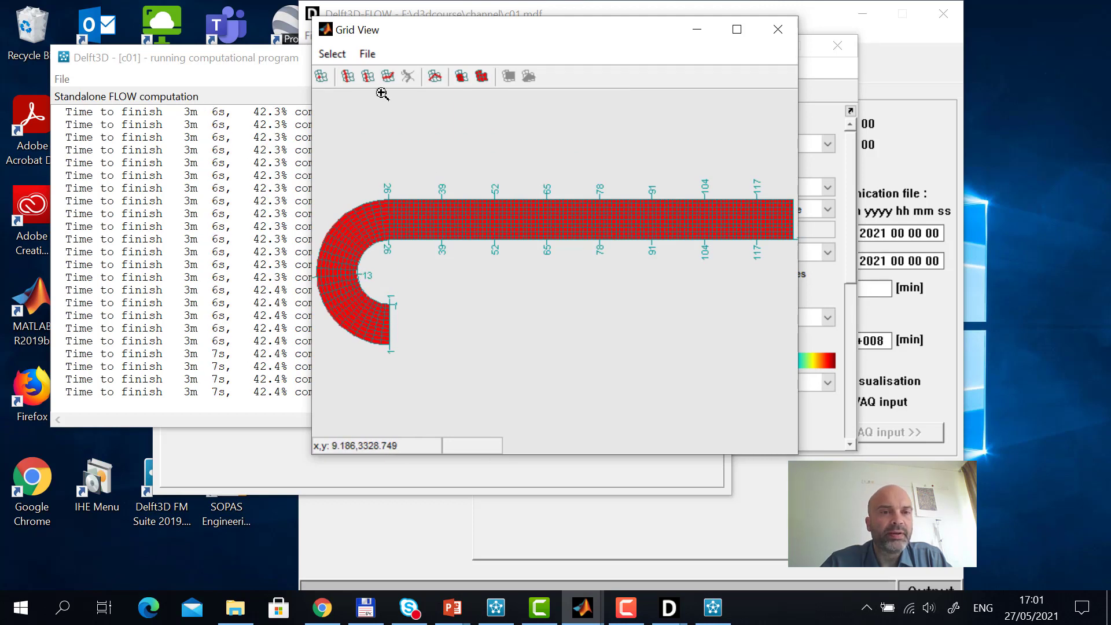
pyautogui.click(349, 78)
pyautogui.click(362, 267)
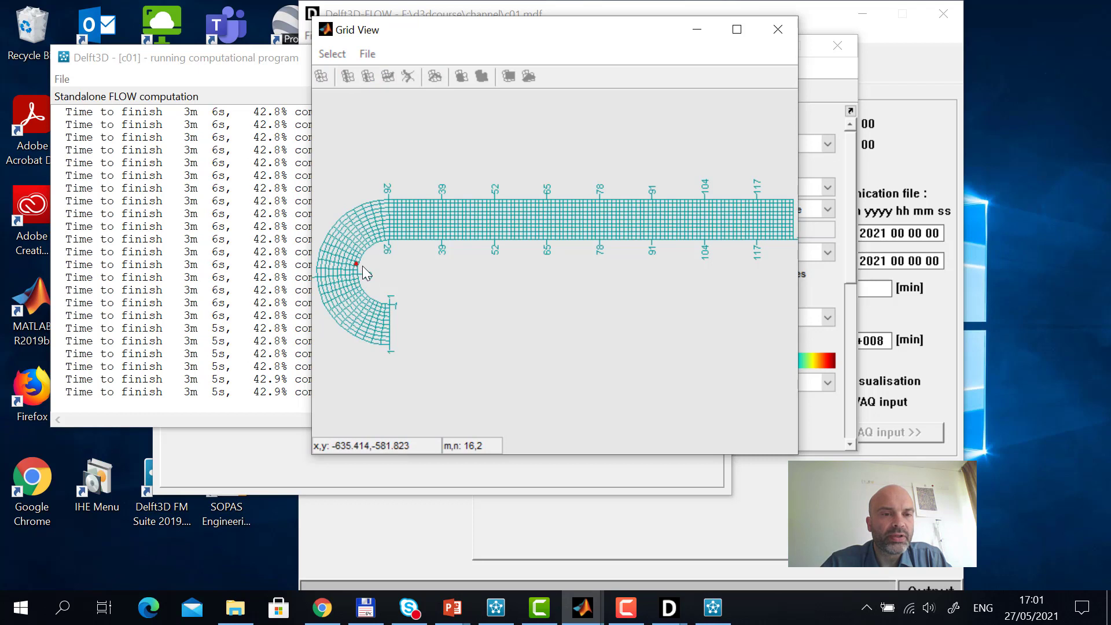
pyautogui.moveTo(362, 267); pyautogui.dragTo(330, 265)
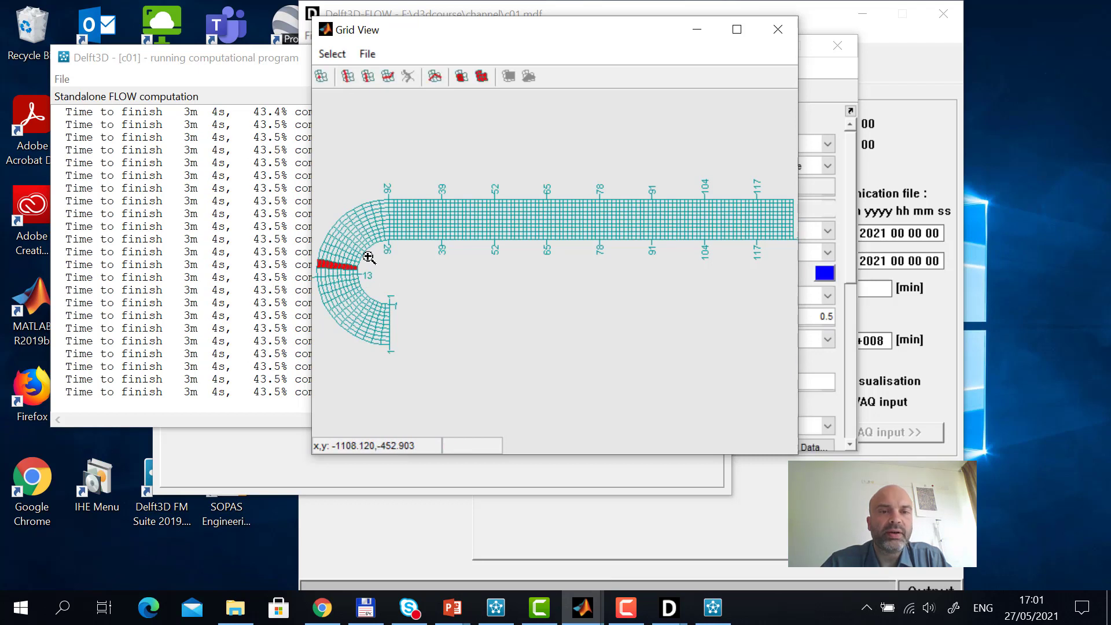
pyautogui.click(779, 32)
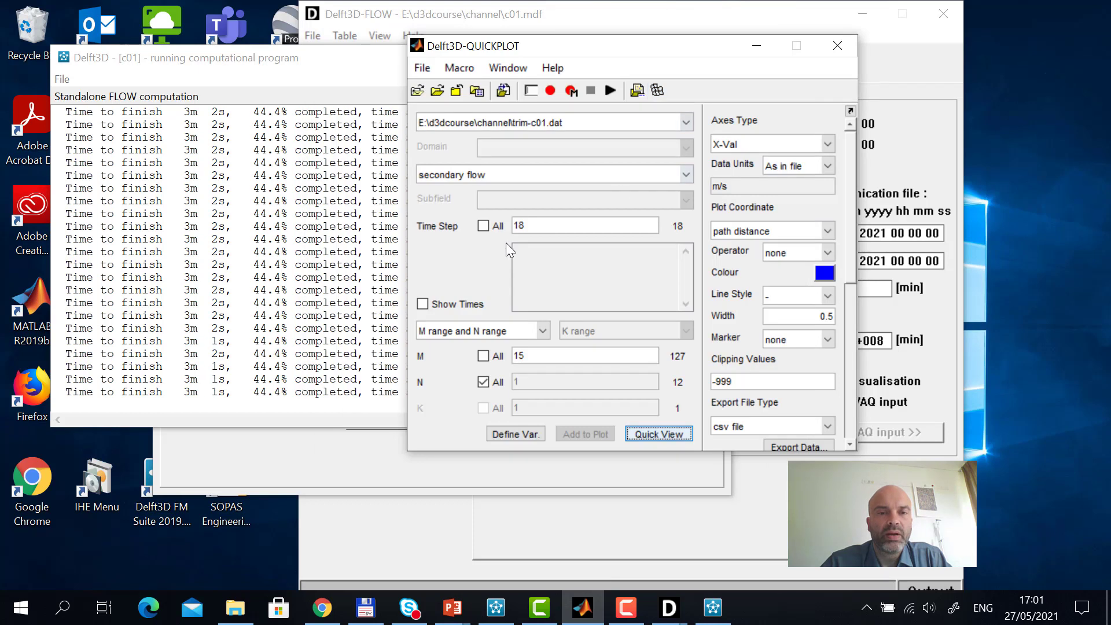
# - Plot the water level along the selected cross-section in the bend
pyautogui.click(582, 175)
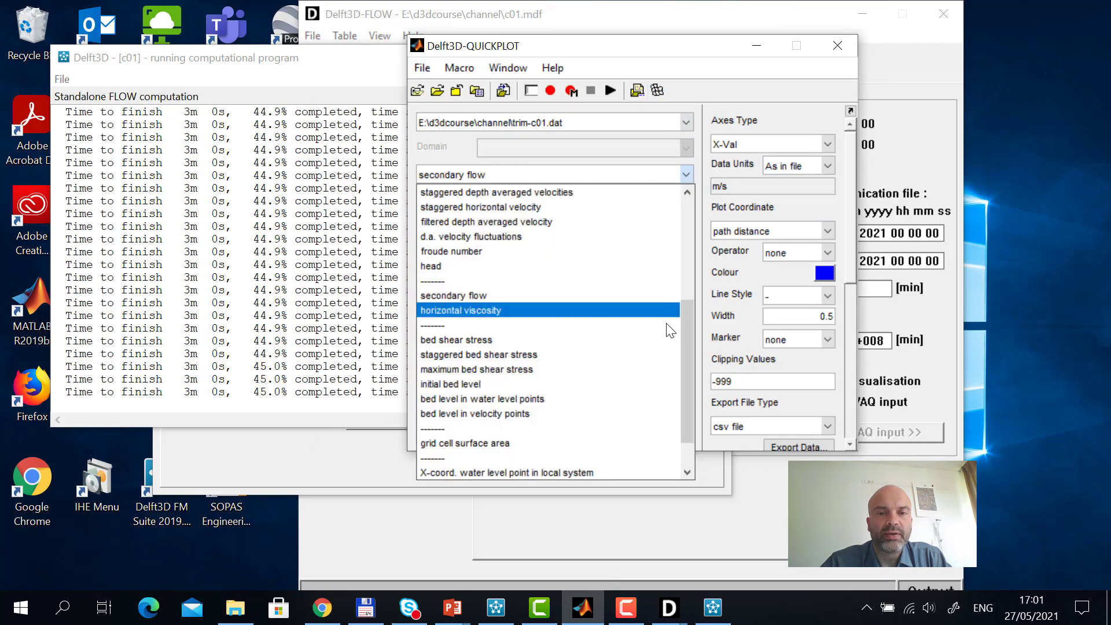
pyautogui.moveTo(685, 345); pyautogui.dragTo(698, 282)
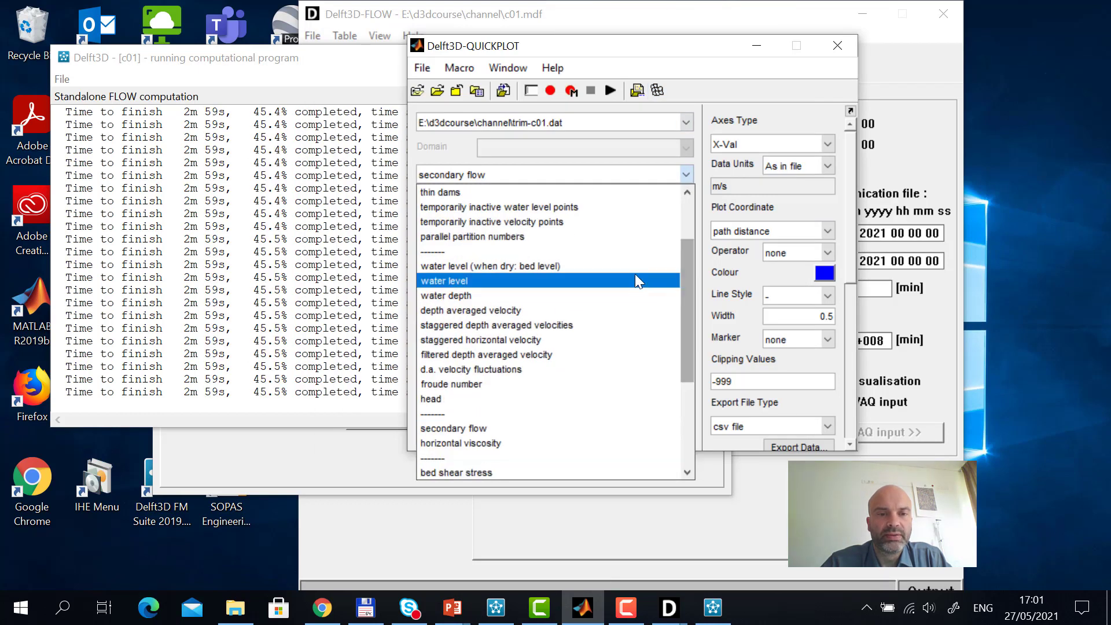
pyautogui.click(635, 280)
pyautogui.click(669, 434)
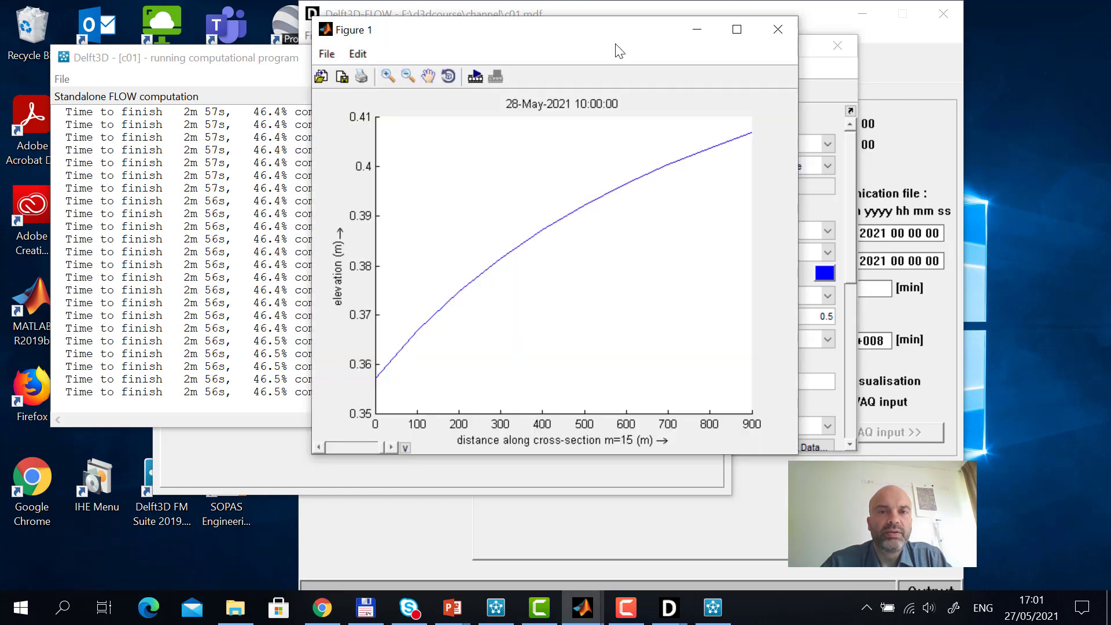
# - Arrange the windows side by side and compare the water level profile with the cross-section's location in the Grid View
pyautogui.moveTo(619, 46); pyautogui.dragTo(803, 107)
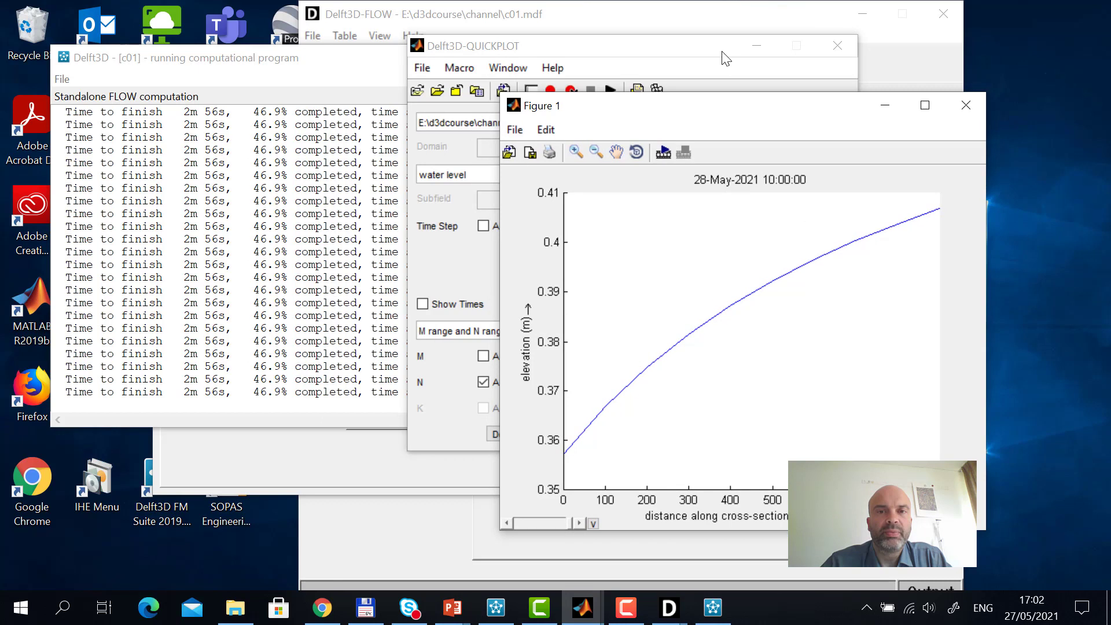
pyautogui.moveTo(702, 42); pyautogui.dragTo(375, 35)
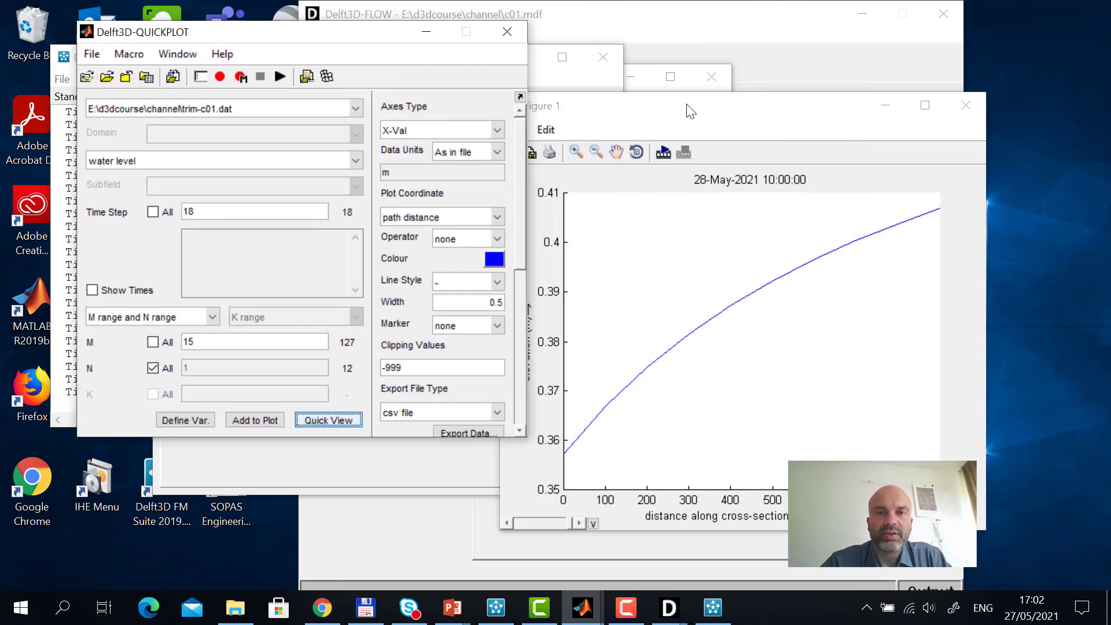
pyautogui.moveTo(690, 111); pyautogui.dragTo(581, 56)
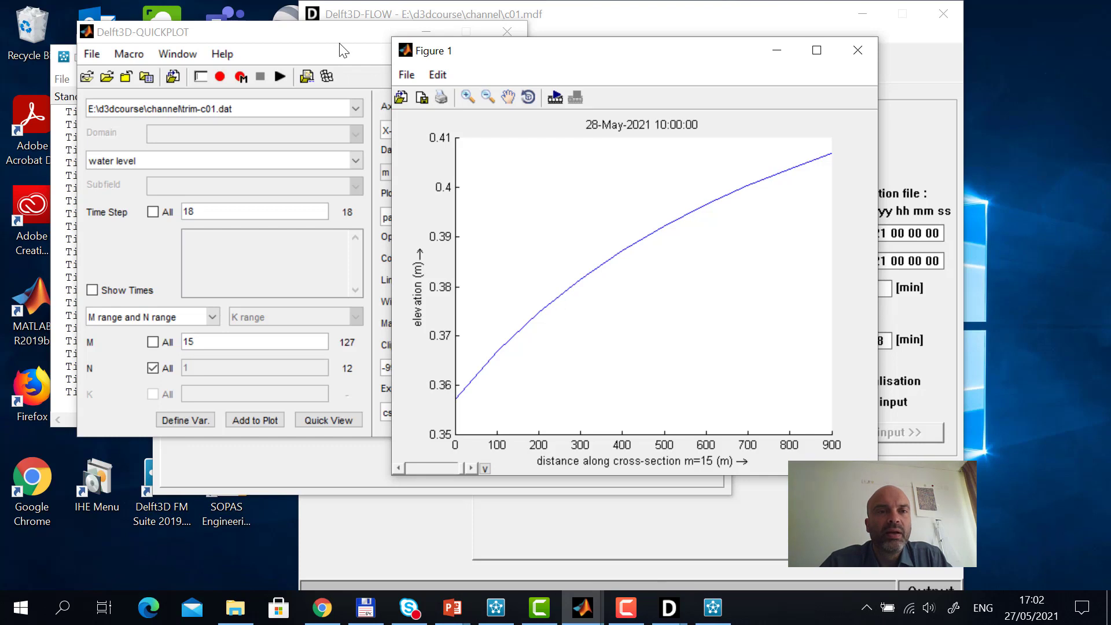
pyautogui.moveTo(341, 40); pyautogui.dragTo(327, 77)
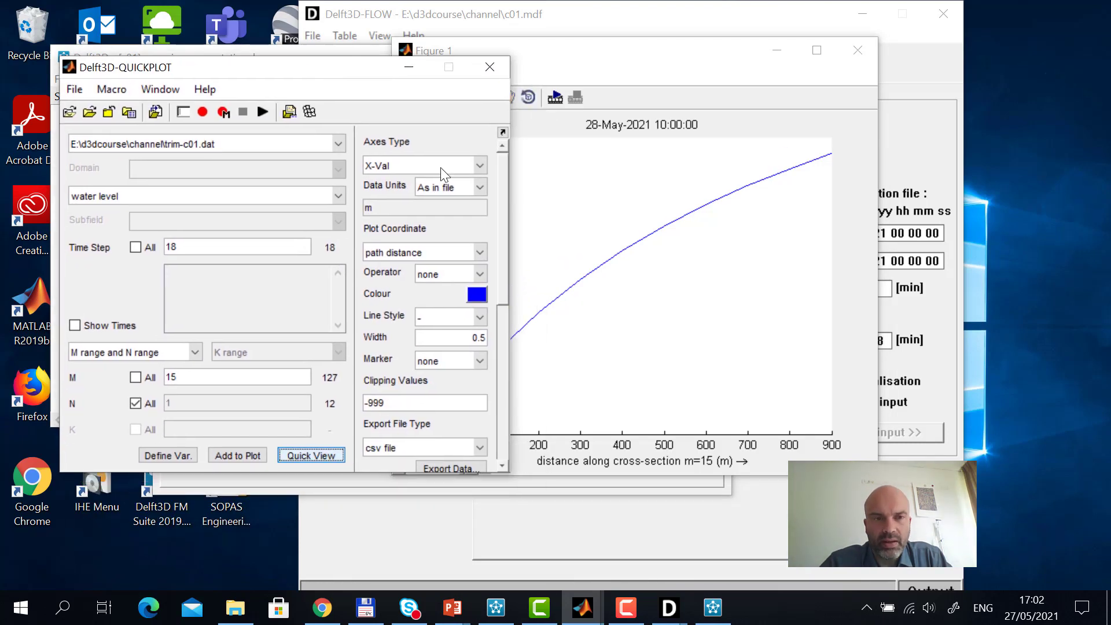
pyautogui.click(308, 111)
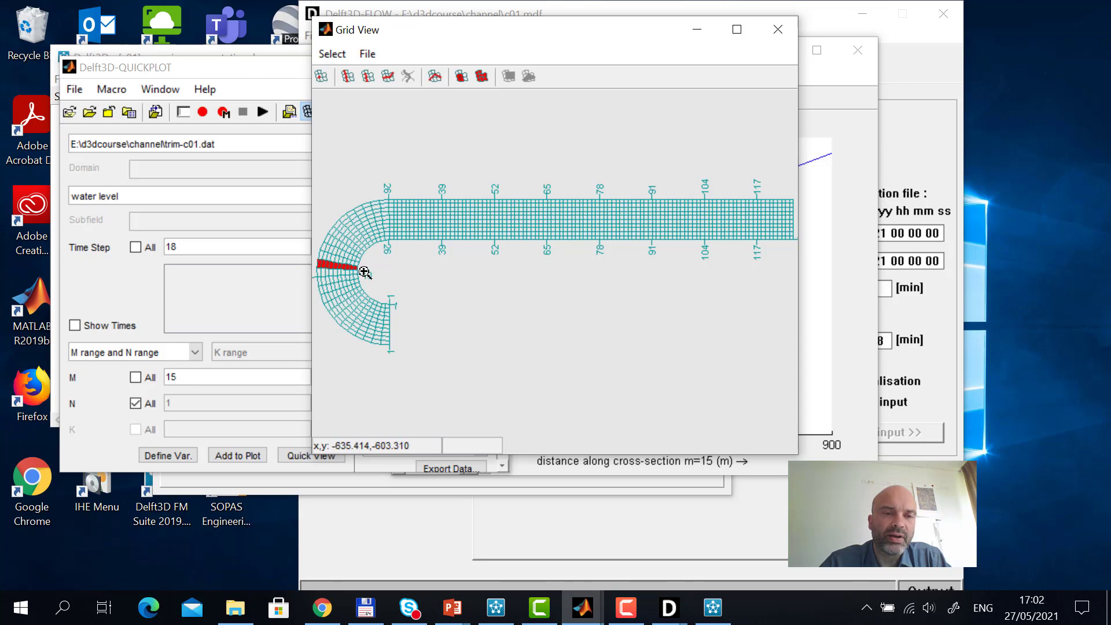
pyautogui.click(847, 264)
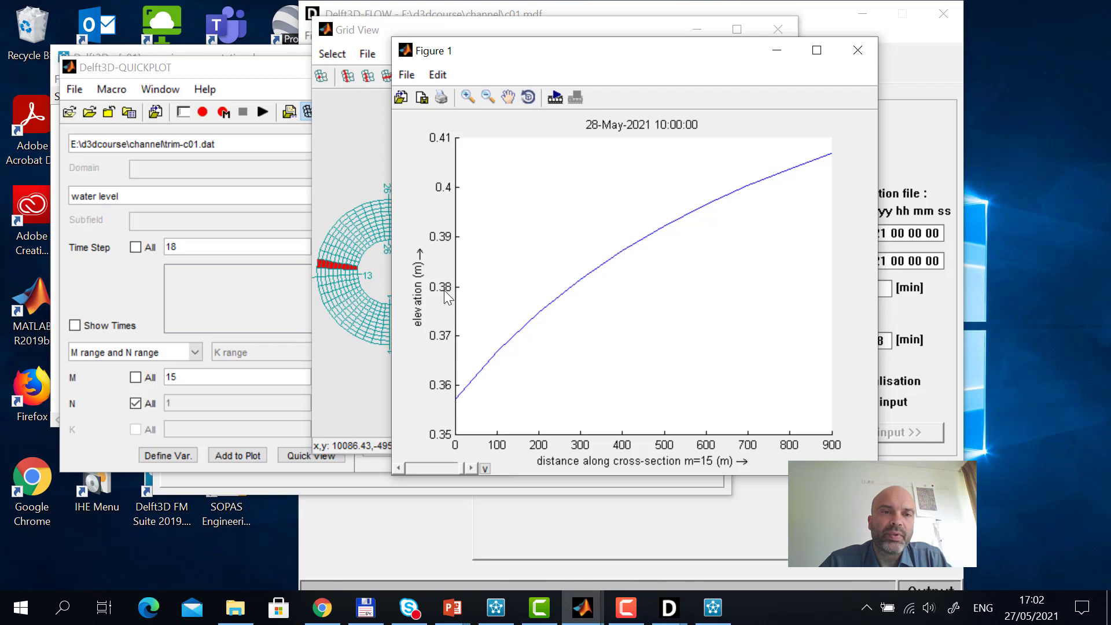
pyautogui.moveTo(534, 65); pyautogui.dragTo(668, 51)
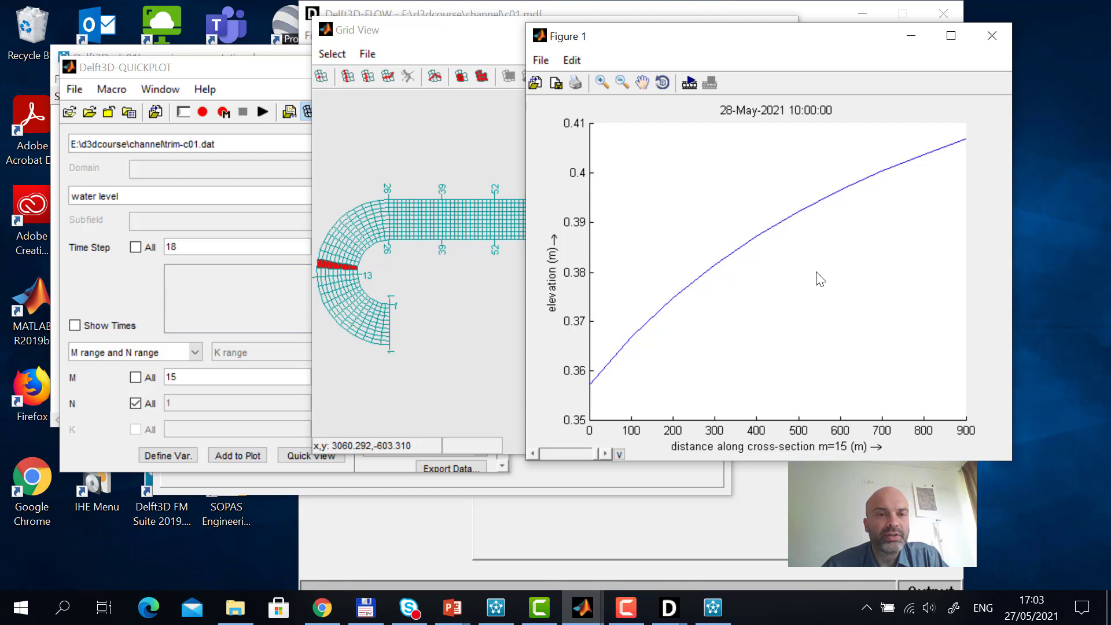
# - Reload trim-c01.dat in QUICKPLOT to make the newly computed time steps available
pyautogui.click(145, 291)
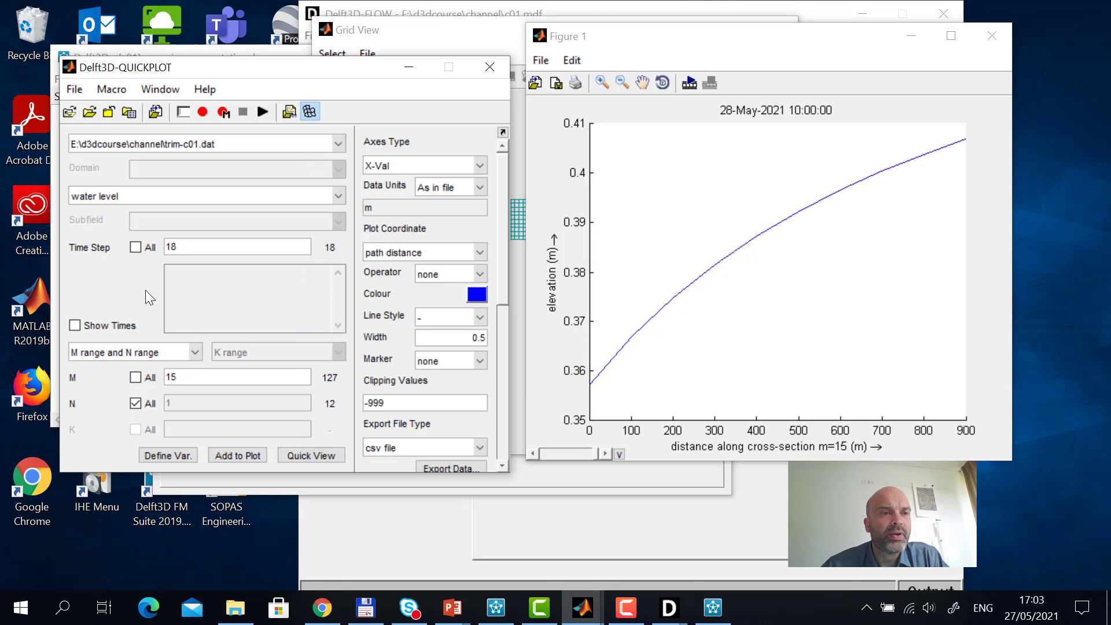
pyautogui.click(70, 115)
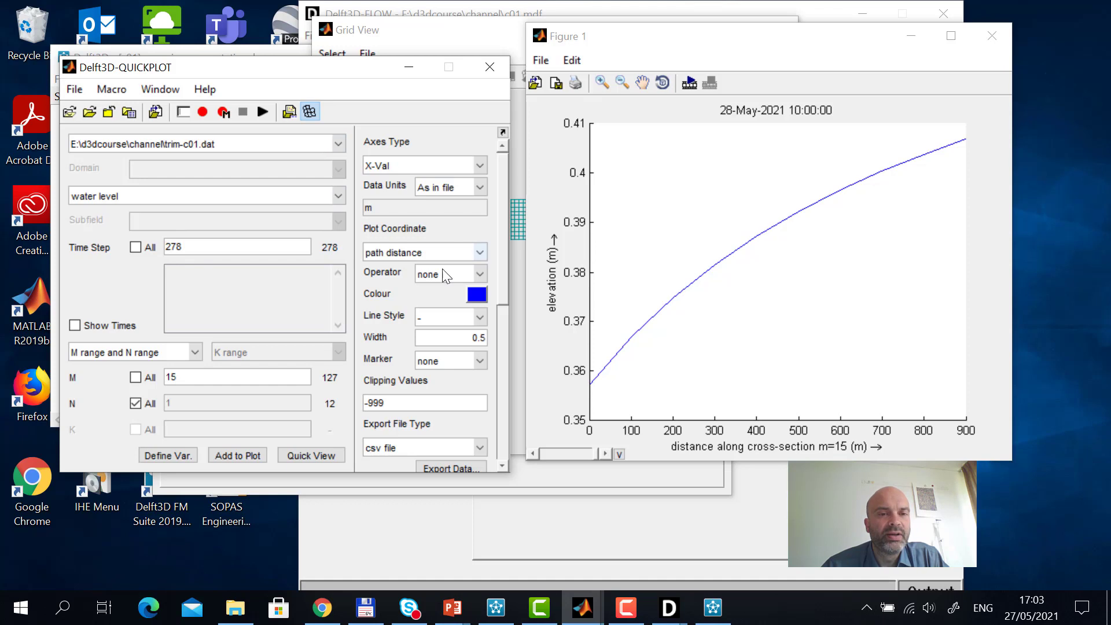
# - Add the water level profile along M = 15 at time step 278 to the existing plot in red
pyautogui.click(478, 296)
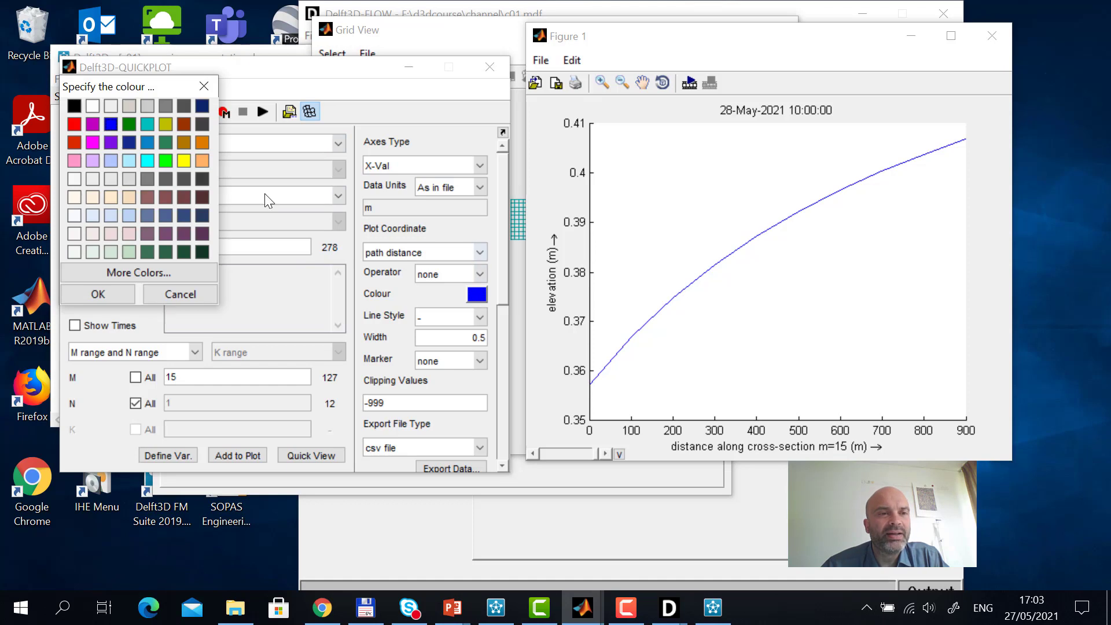
pyautogui.click(76, 123)
pyautogui.click(106, 298)
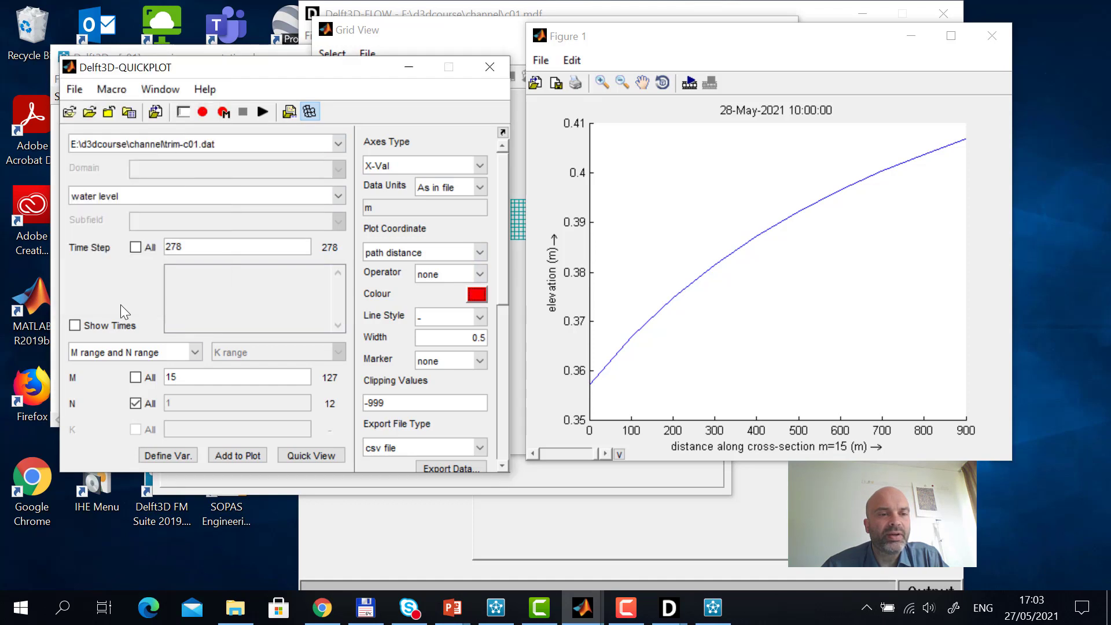
pyautogui.click(231, 453)
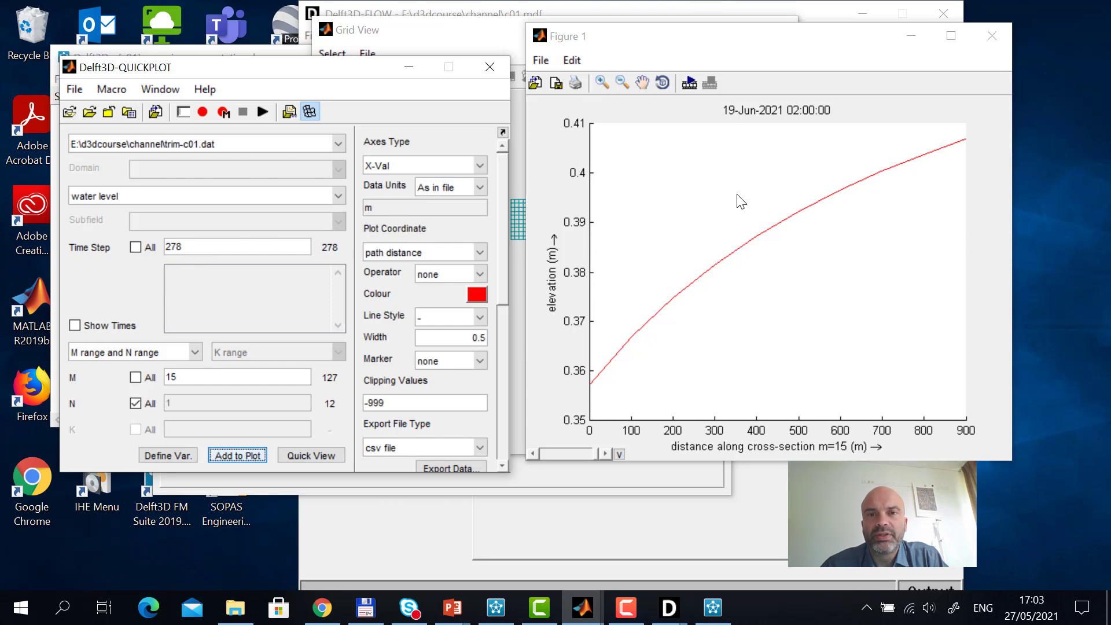
# - Step through the first time steps to compare the red and blue water level profiles, and minimize the figure
pyautogui.moveTo(749, 45); pyautogui.dragTo(738, 70)
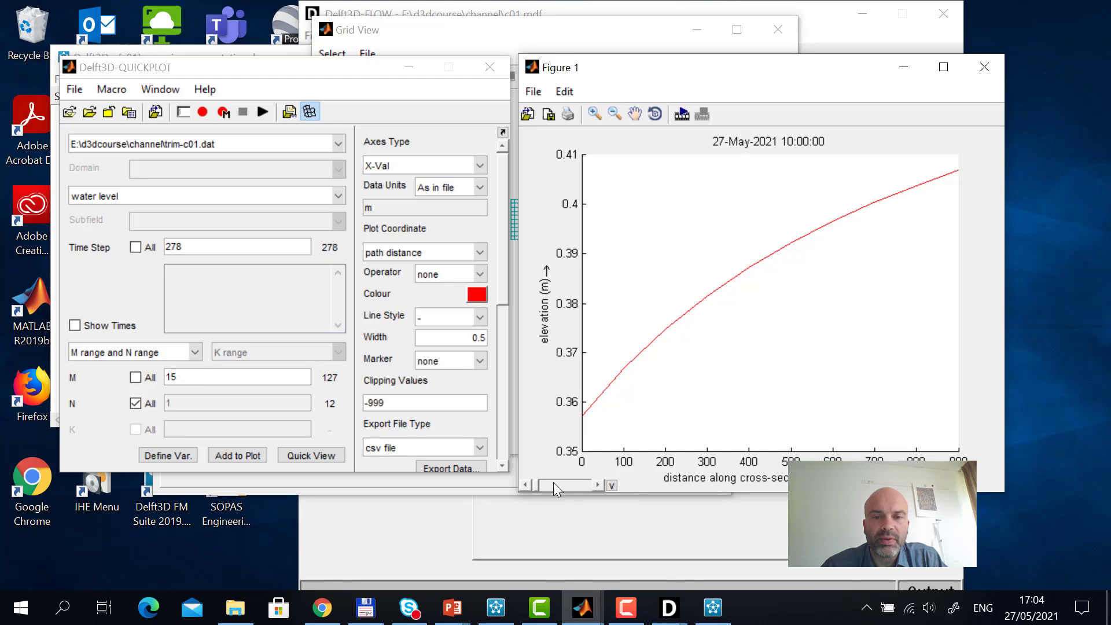
pyautogui.click(598, 485)
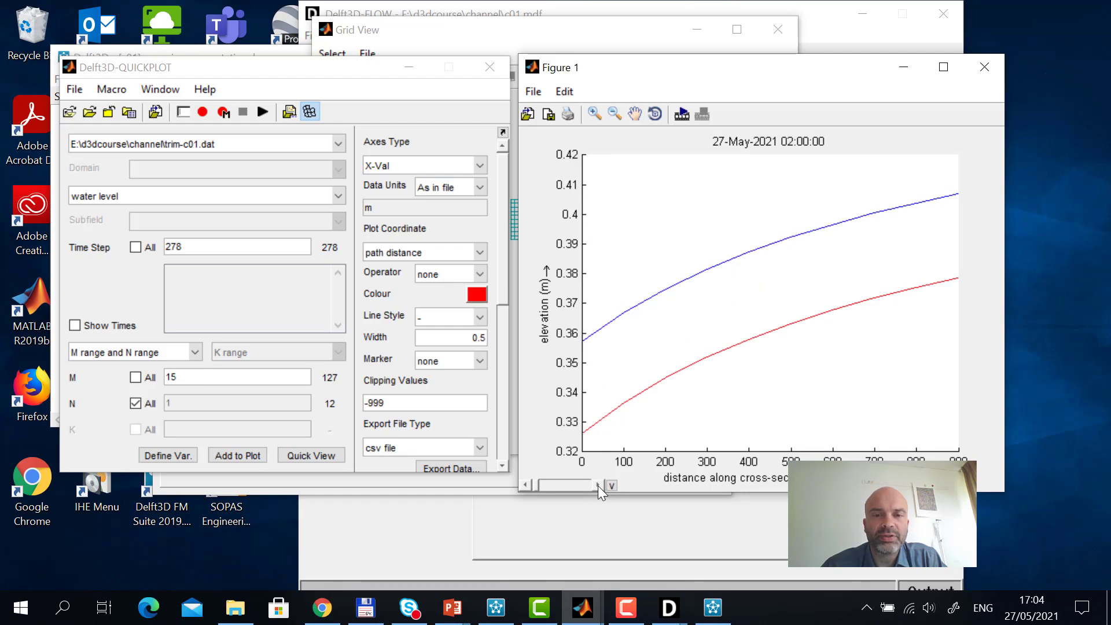
pyautogui.click(598, 485)
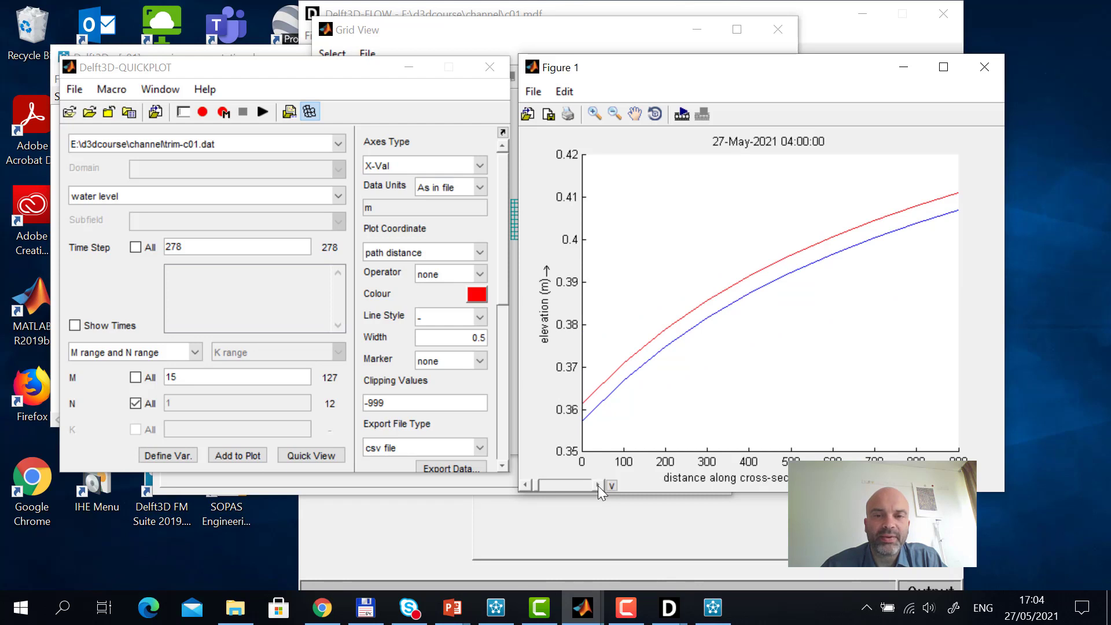
pyautogui.click(599, 485)
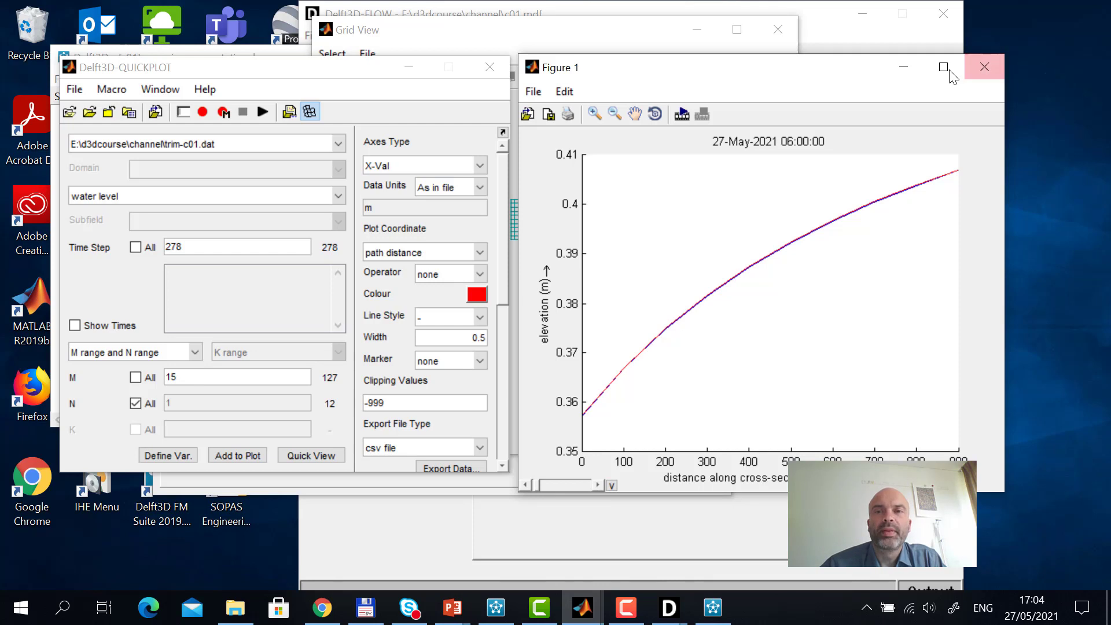
pyautogui.click(904, 68)
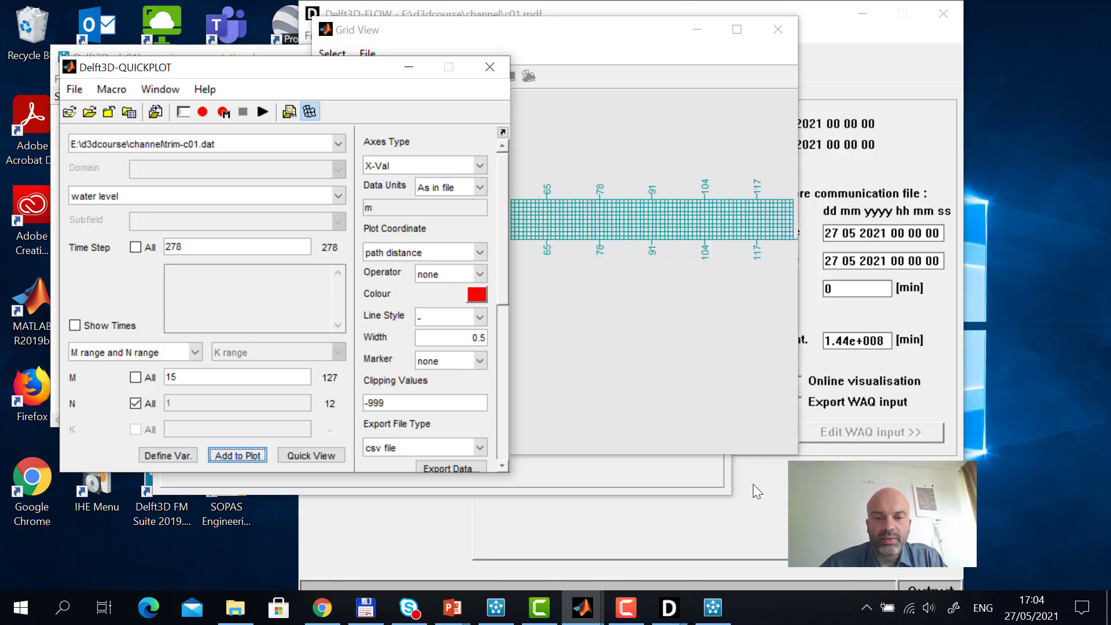
# - Bring up the running c01 FLOW computation and stop it before it finishes
pyautogui.click(712, 608)
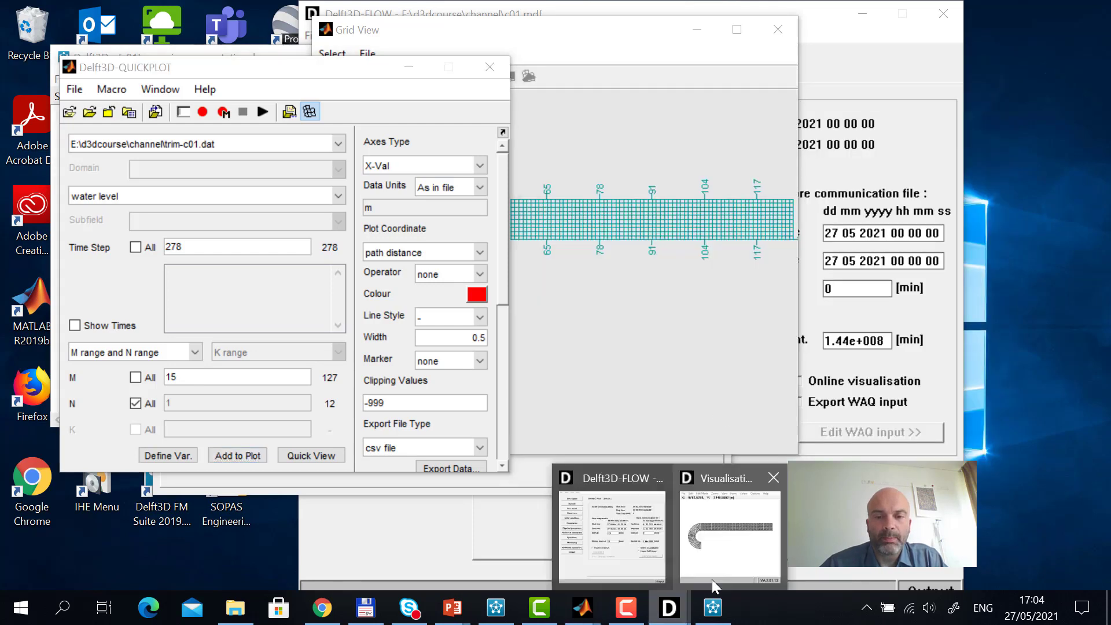
pyautogui.click(712, 607)
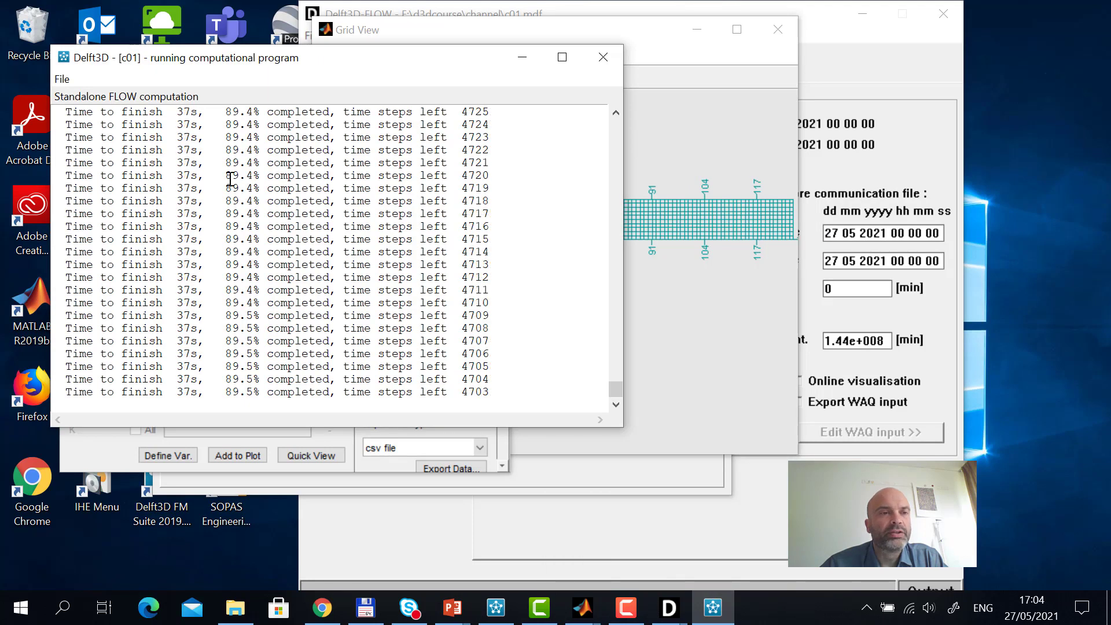
pyautogui.click(62, 80)
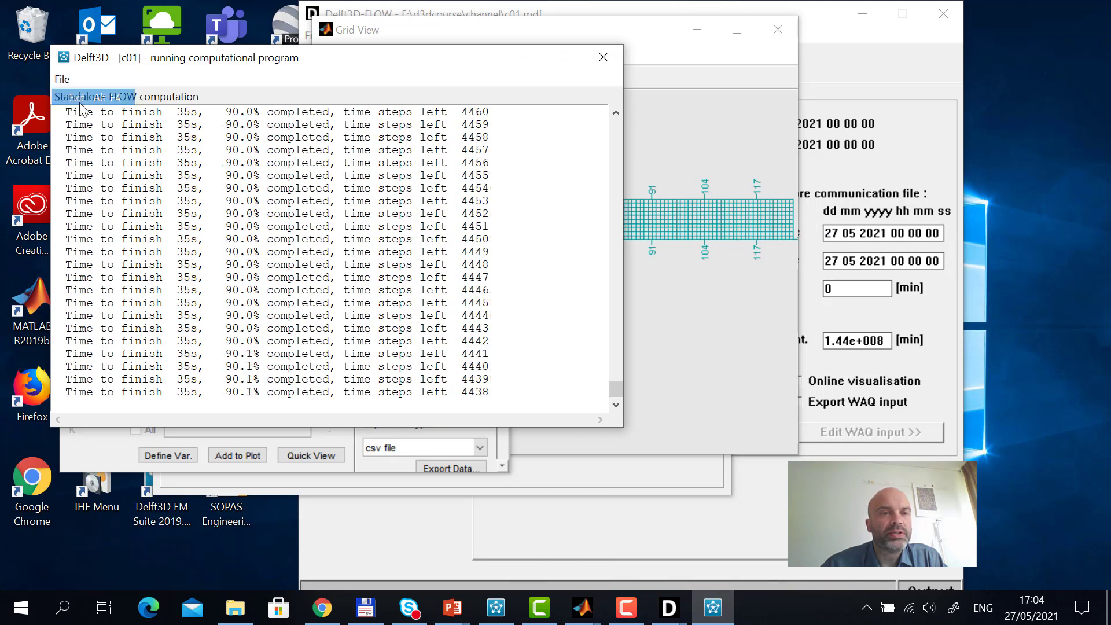
pyautogui.click(73, 96)
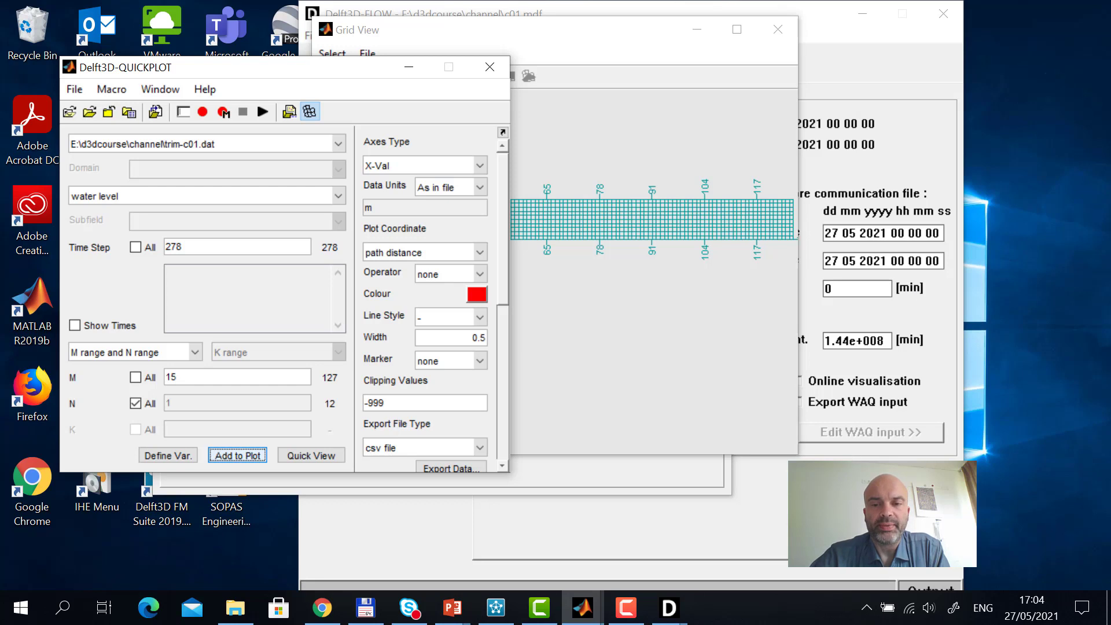
# - Set the number of layers to 10 in the Delft3D-FLOW domain grid, accept the loss of boundary data, and review the layer thicknesses
pyautogui.click(832, 41)
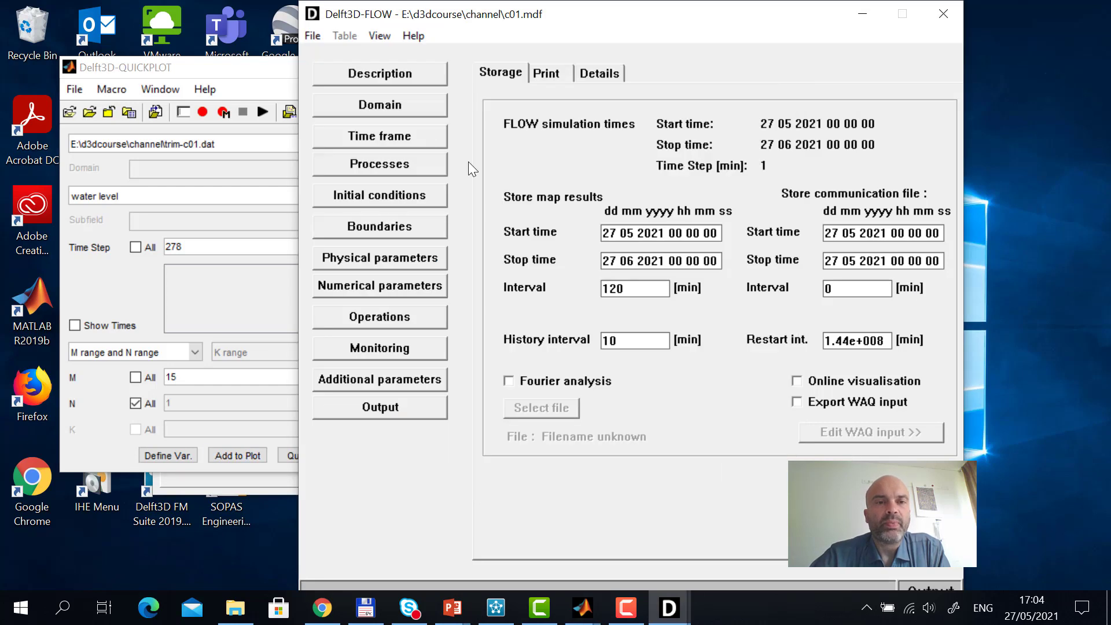
pyautogui.click(407, 108)
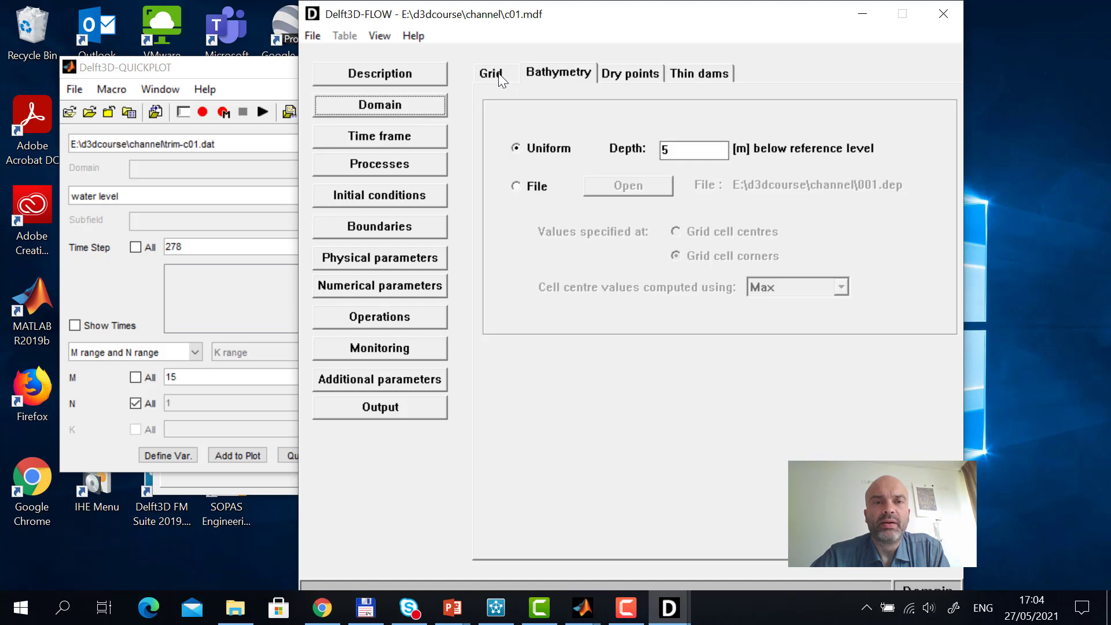
pyautogui.click(501, 79)
pyautogui.click(703, 325)
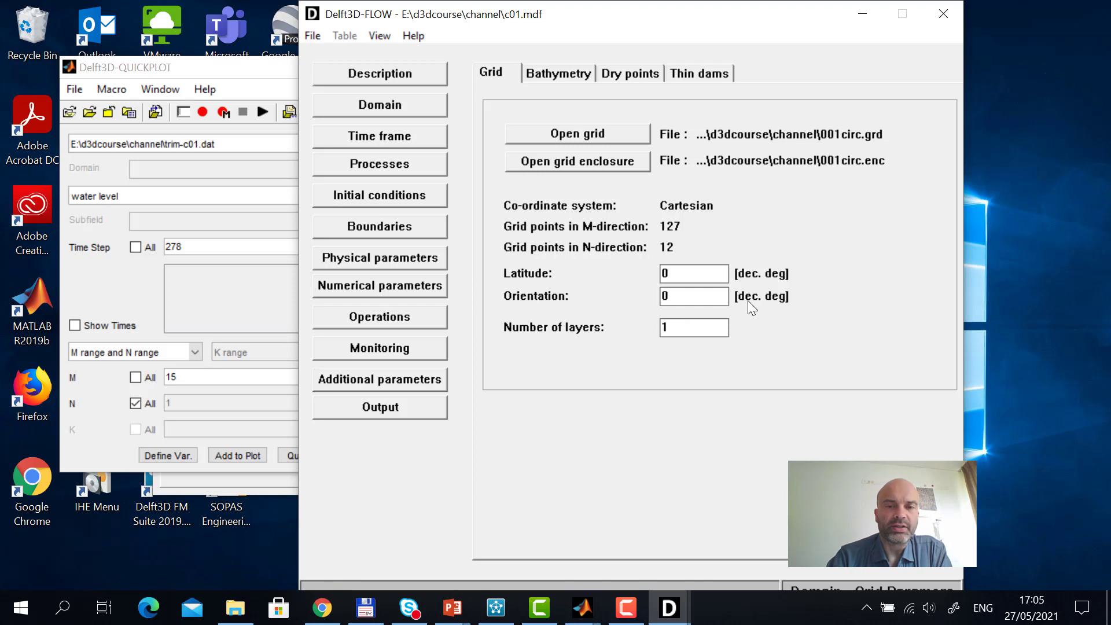
pyautogui.write('0')
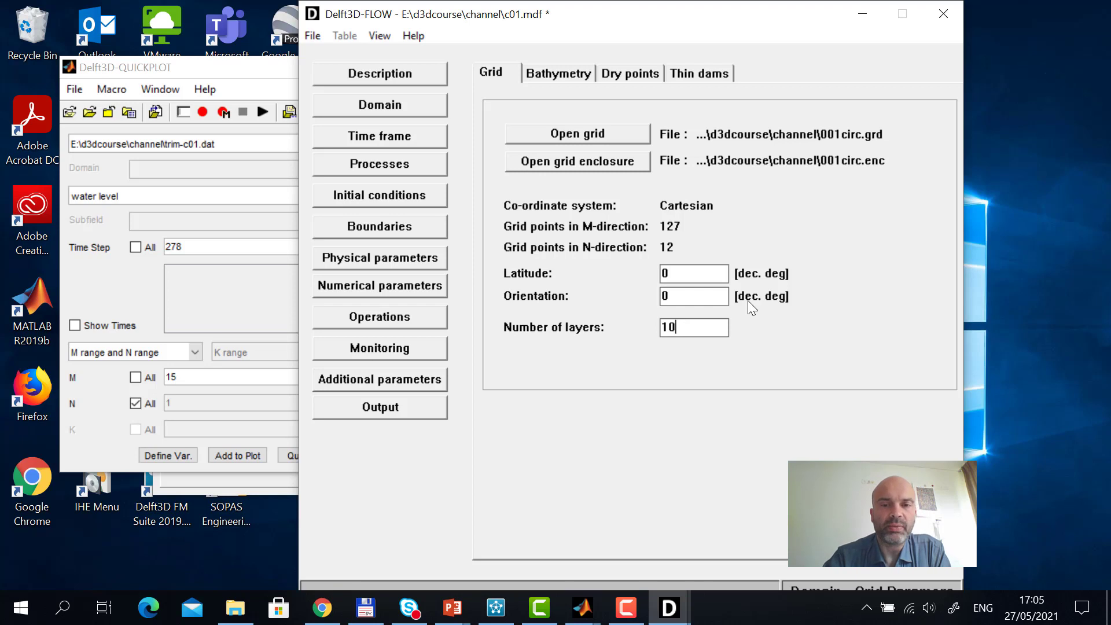
pyautogui.click(696, 292)
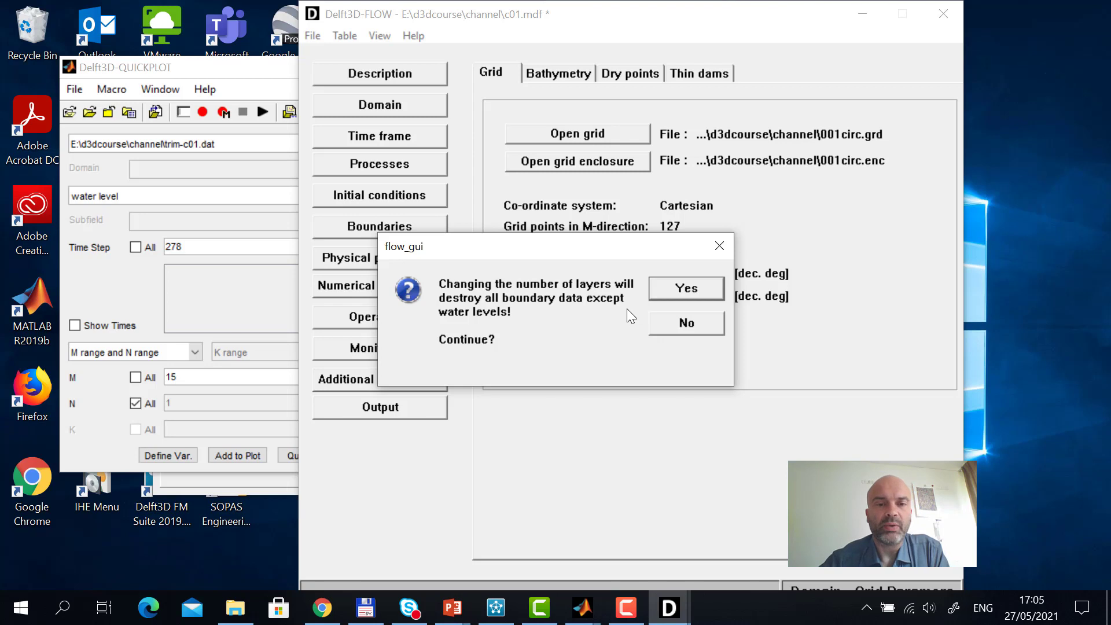
pyautogui.click(678, 287)
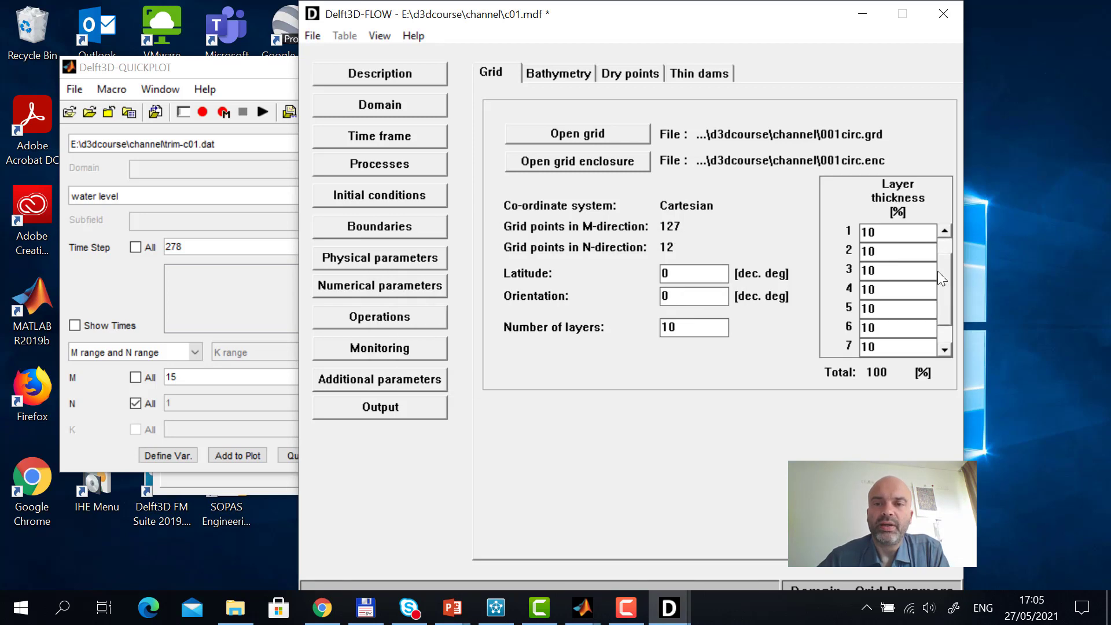
pyautogui.scroll(-1, 938, 271)
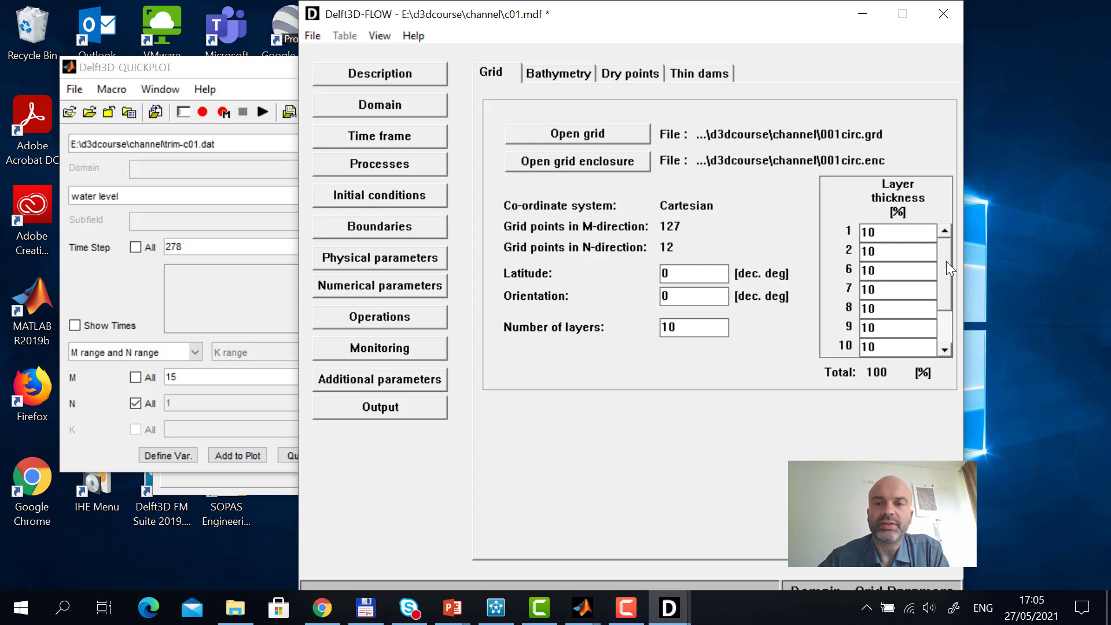
pyautogui.scroll(1, 946, 262)
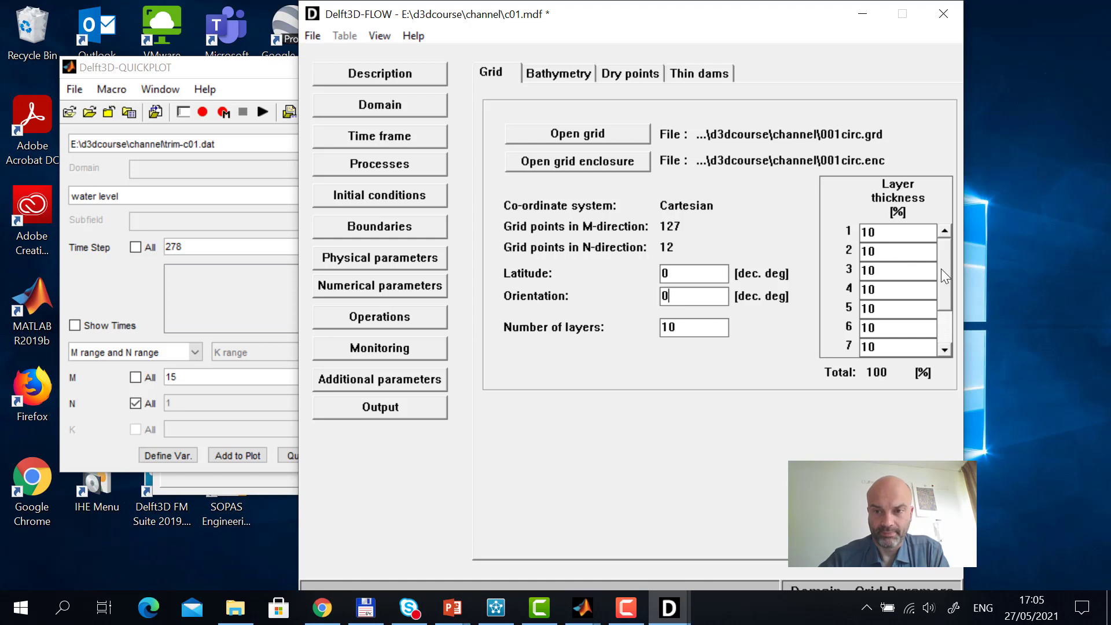
pyautogui.scroll(-1, 943, 272)
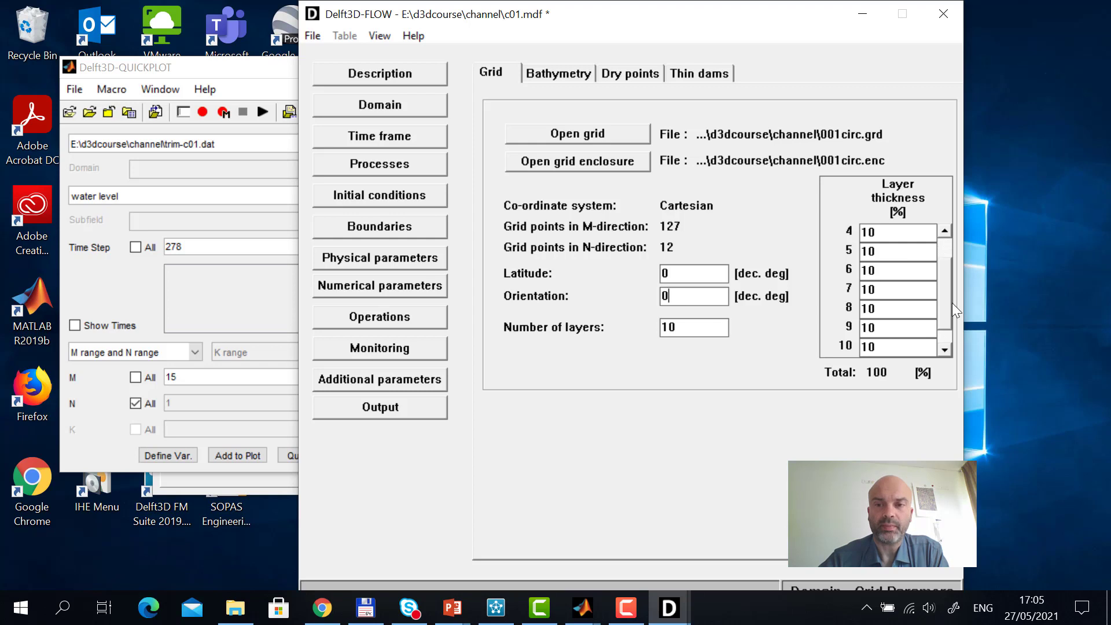
pyautogui.scroll(1, 953, 289)
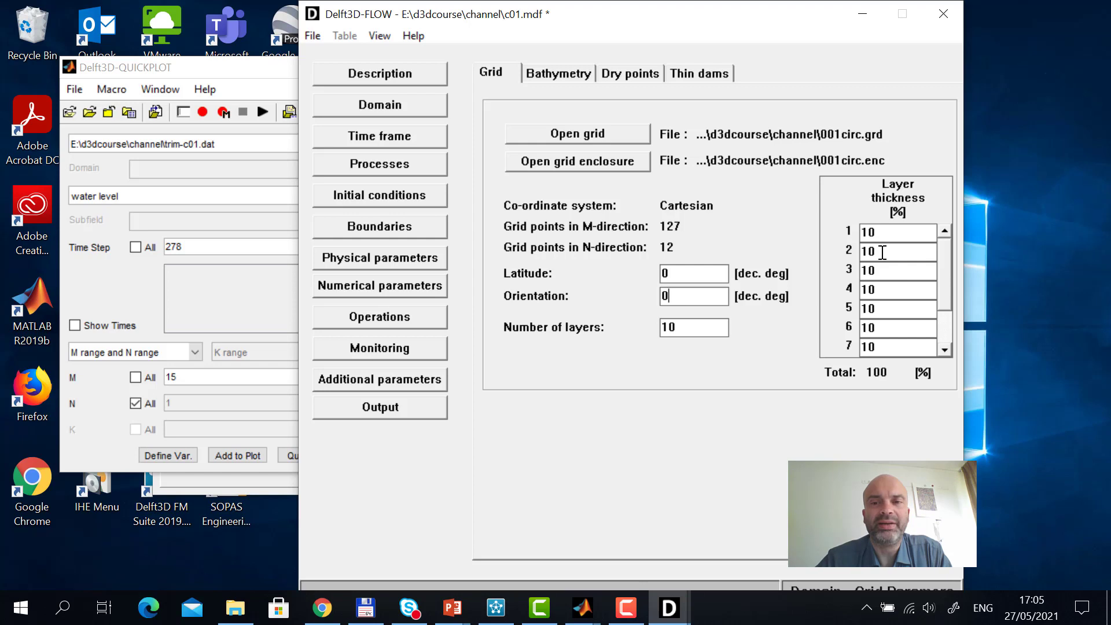
pyautogui.moveTo(944, 286); pyautogui.dragTo(950, 326)
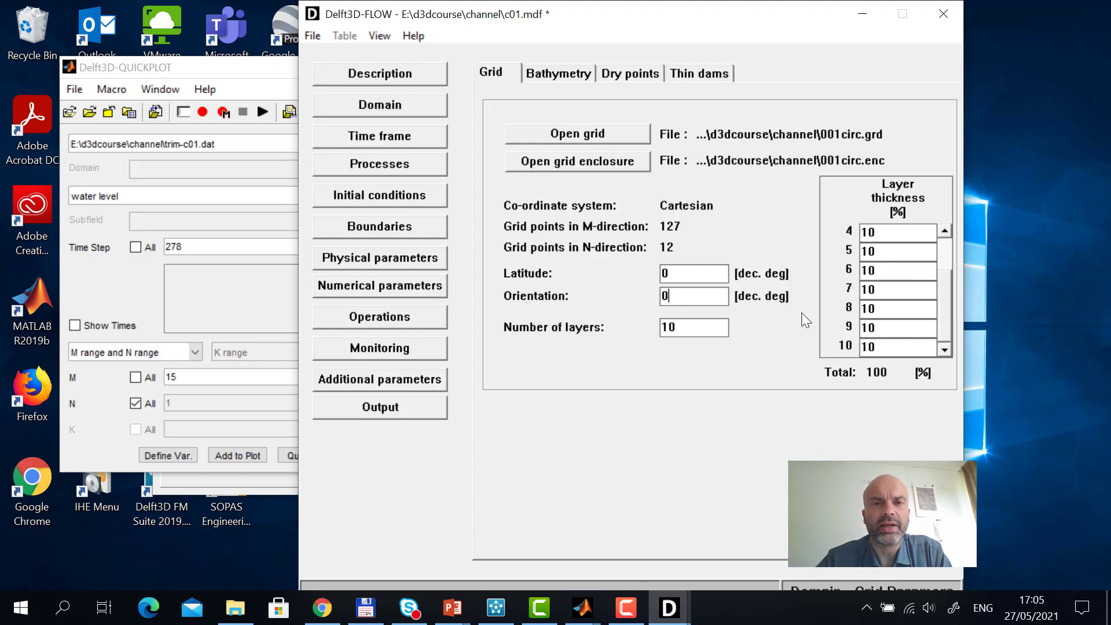
# - Select the upstream boundary and choose Logarithmic as its vertical profile for hydrodynamics
pyautogui.click(402, 225)
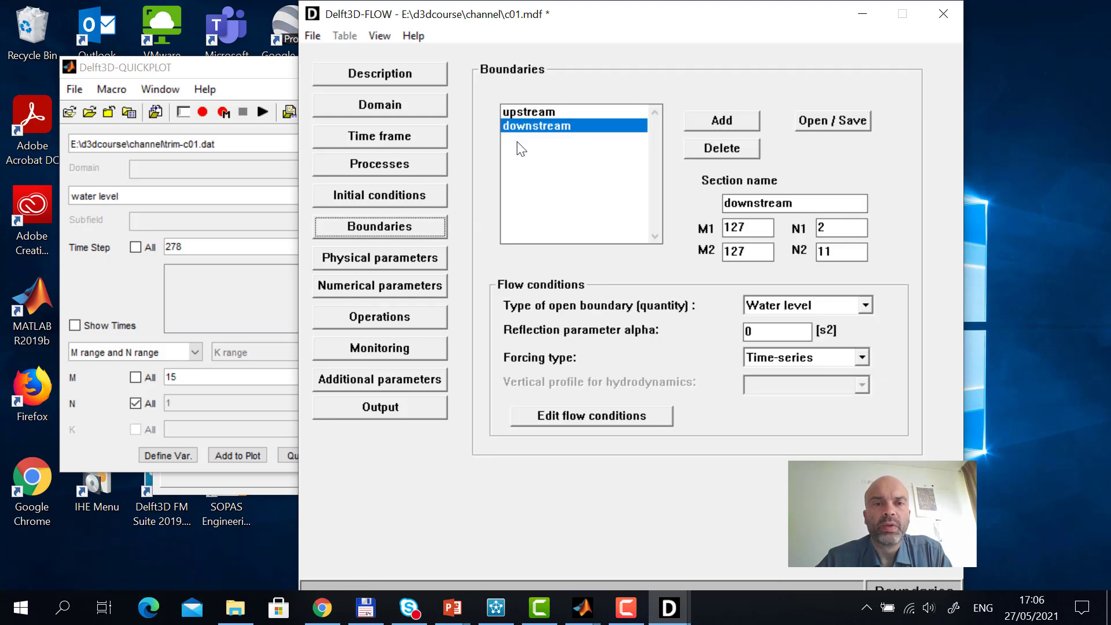
pyautogui.click(534, 111)
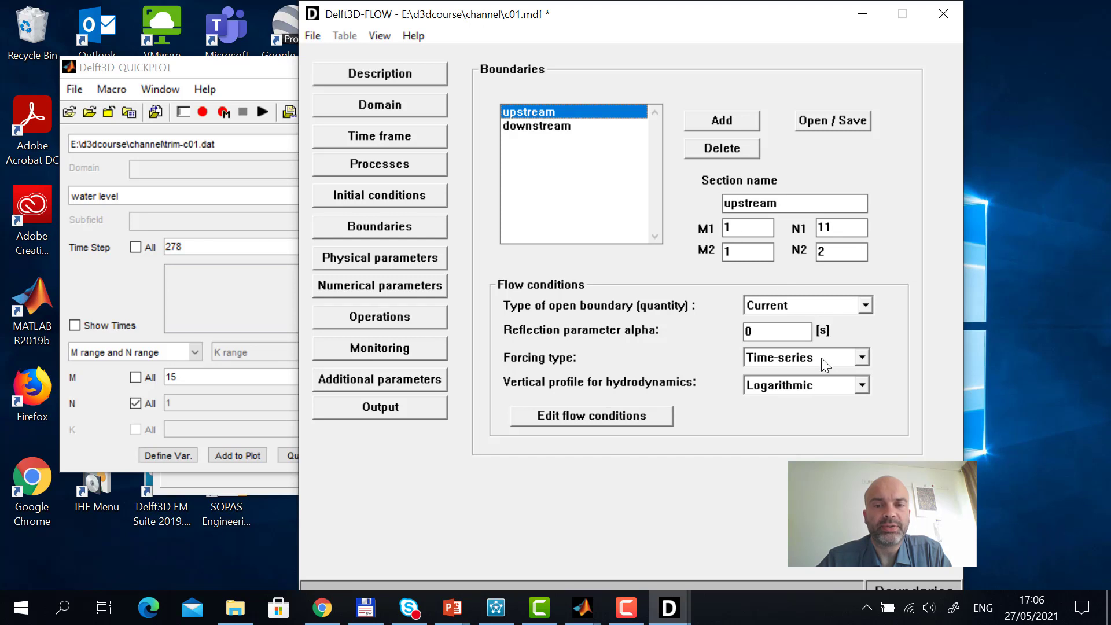
pyautogui.click(863, 382)
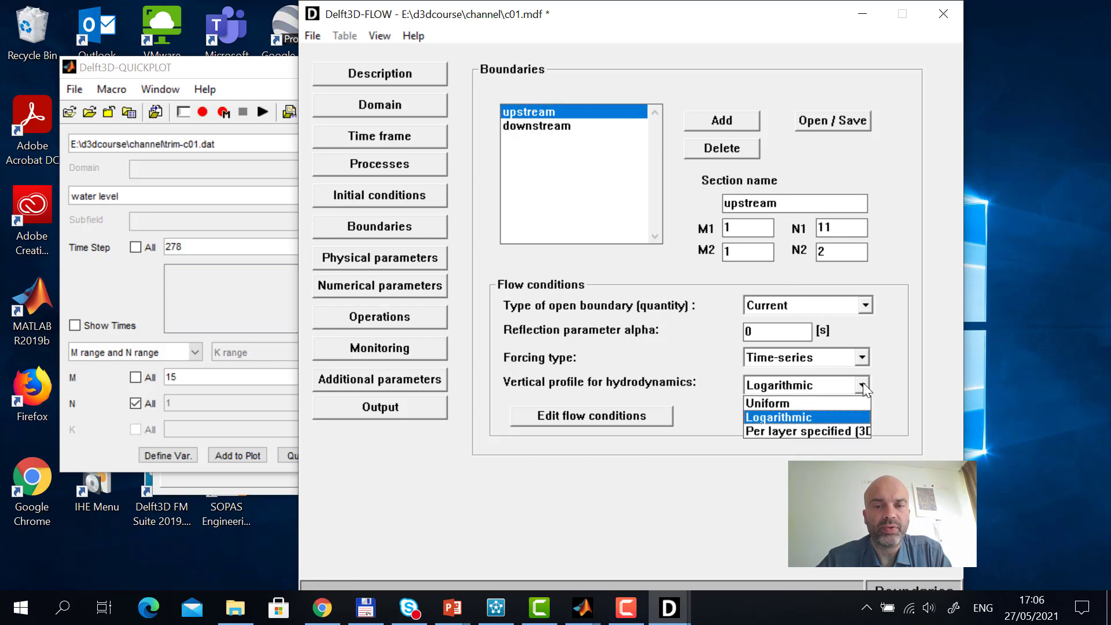
pyautogui.click(821, 417)
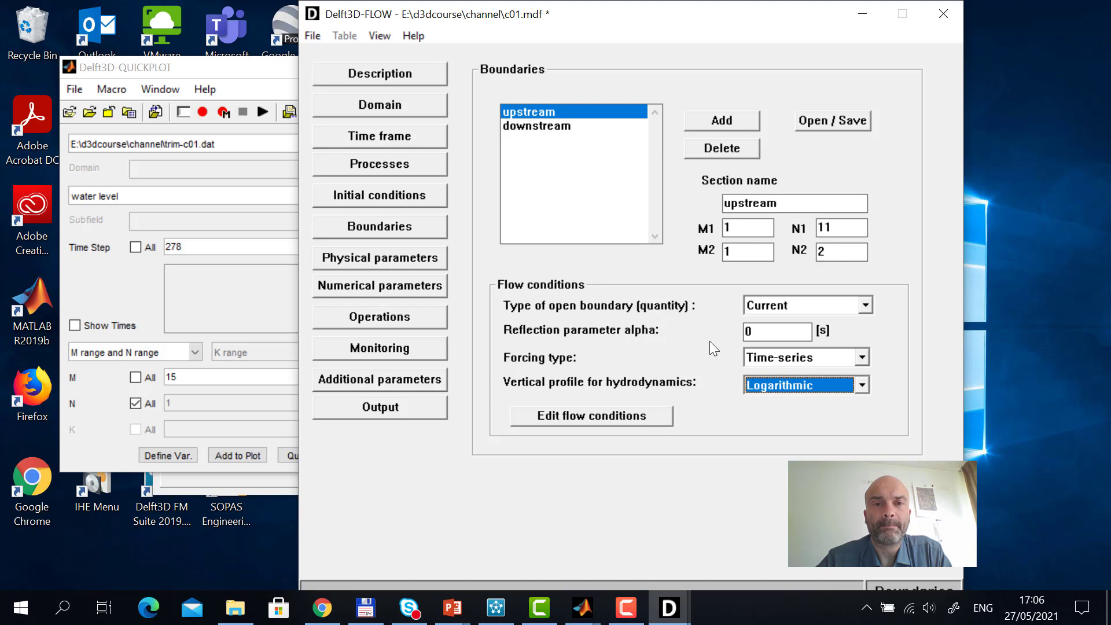
# - In the upstream boundary's flow conditions, set the Begin current velocity to 0.8 m/s for both time rows
pyautogui.click(650, 420)
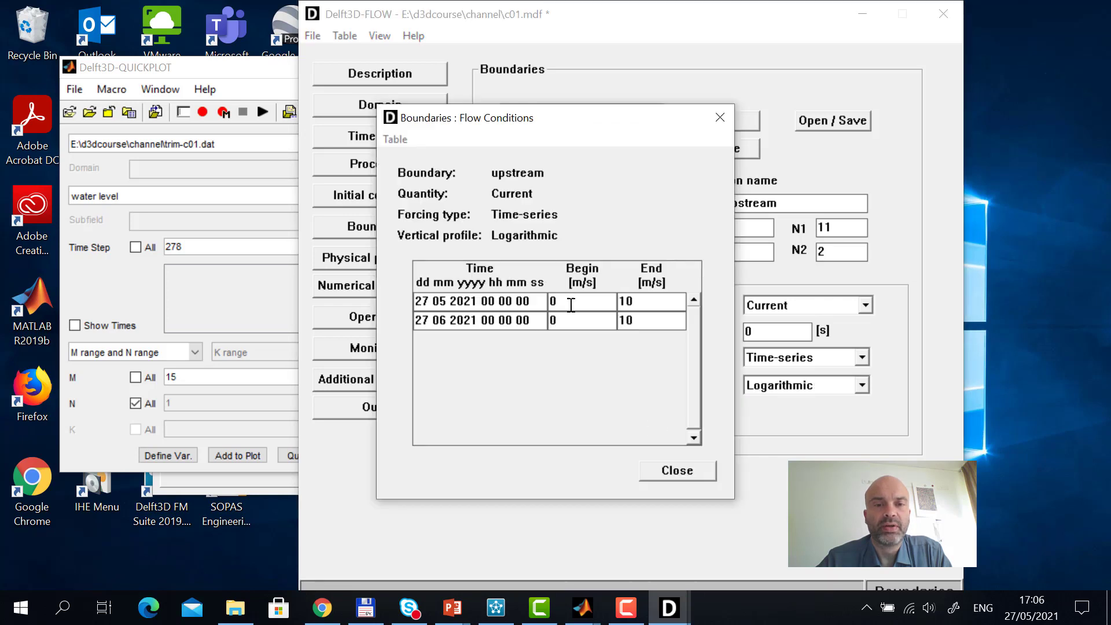
pyautogui.click(553, 302)
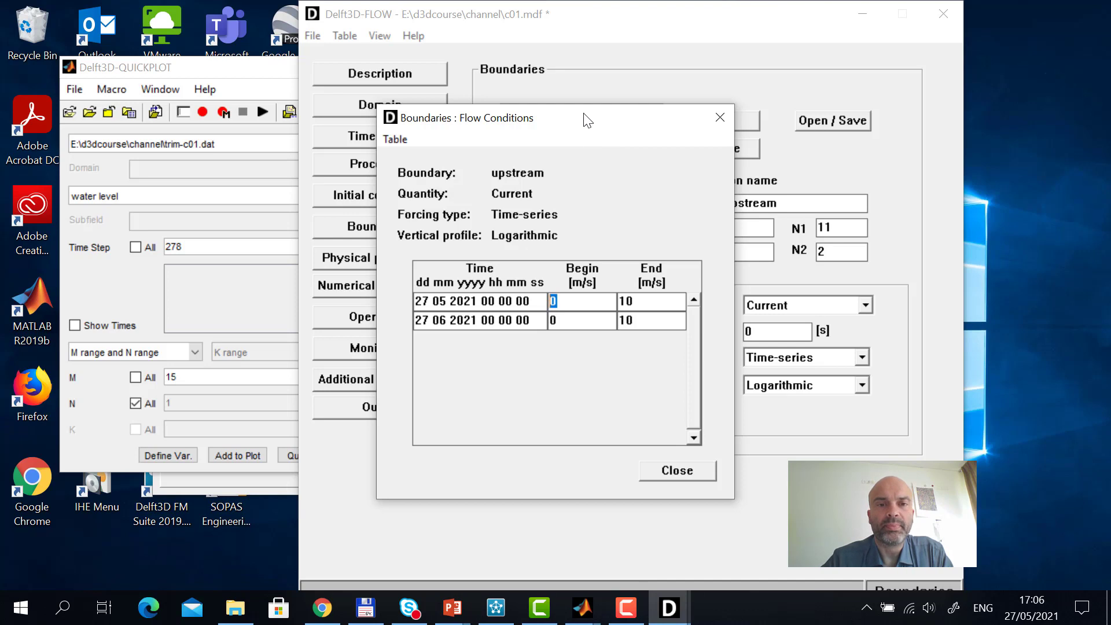
pyautogui.moveTo(558, 130); pyautogui.dragTo(361, 147)
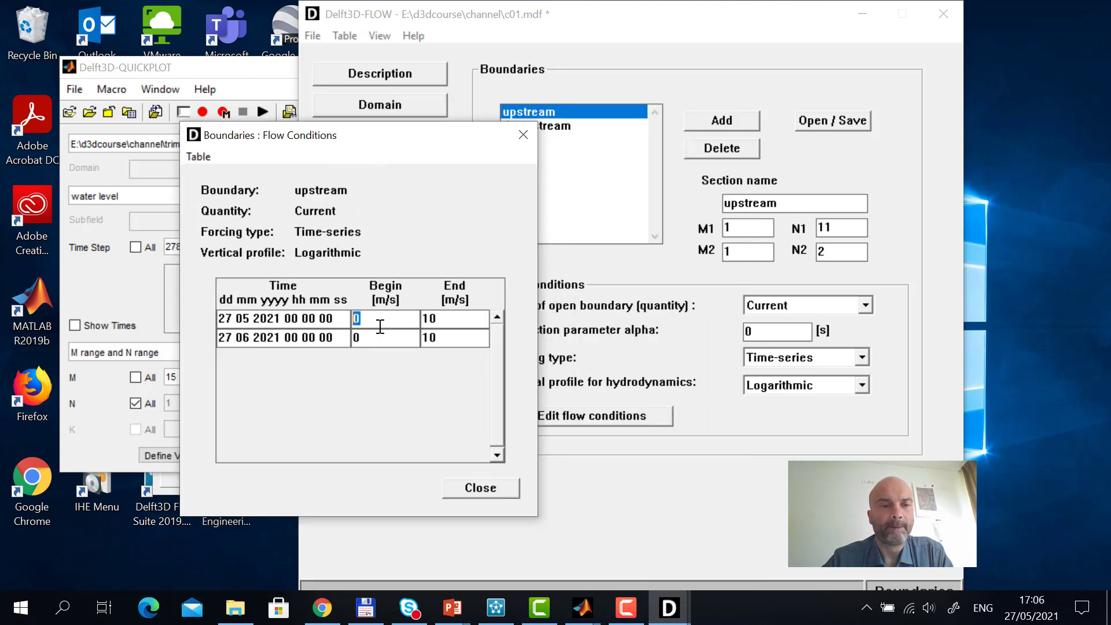
pyautogui.write('0.')
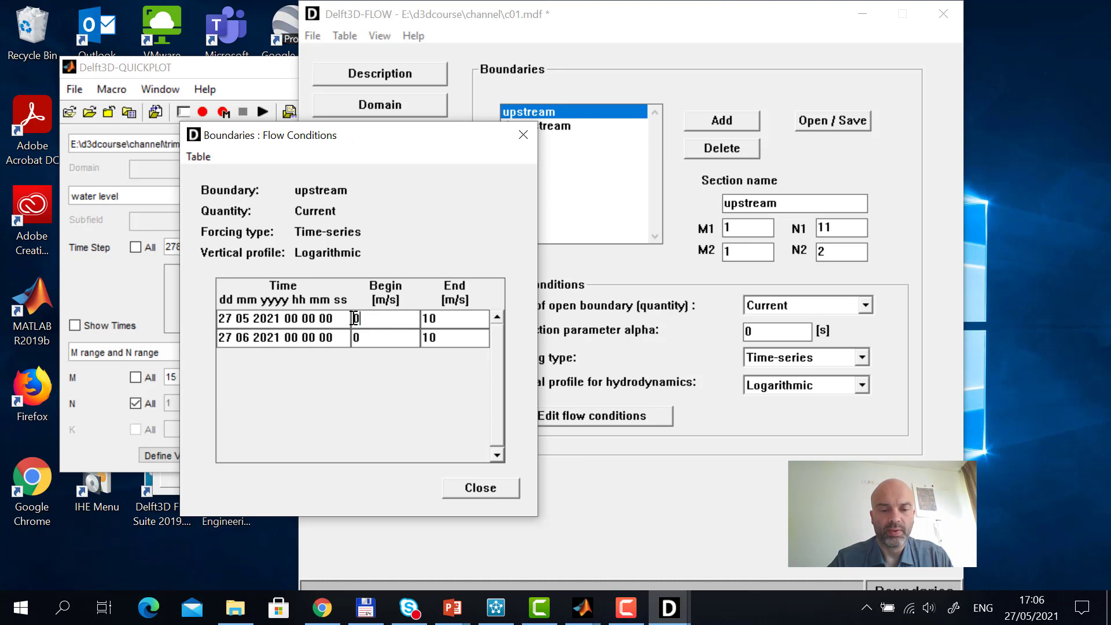
pyautogui.write('8')
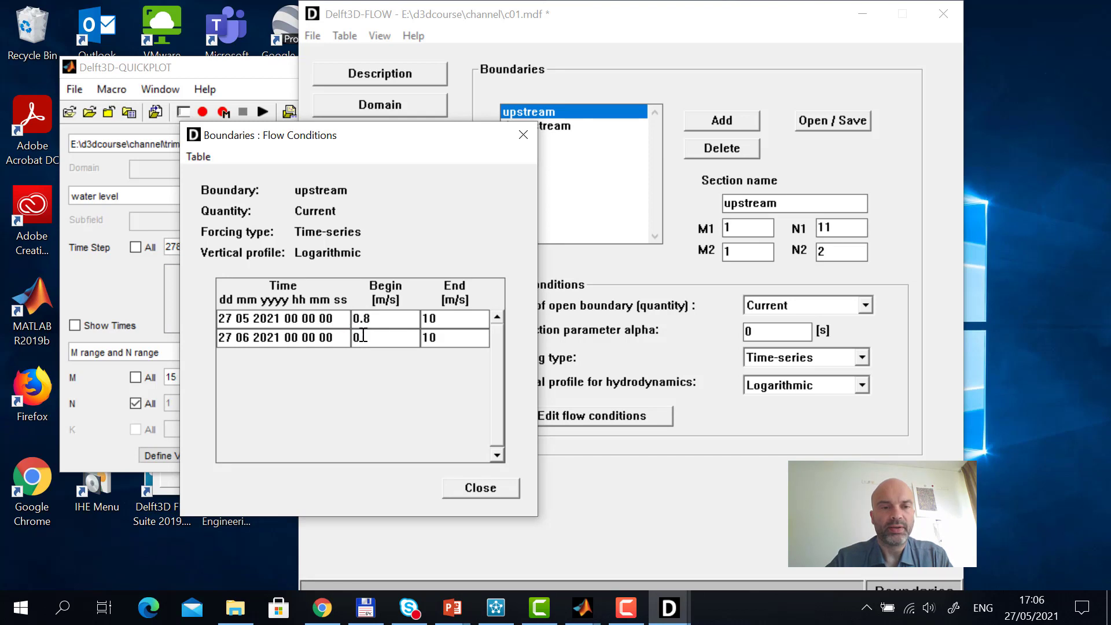
pyautogui.click(363, 335)
pyautogui.write('0.8')
# - Set the upstream boundary's End current velocity to 0.8 m/s for both time rows and close the flow conditions
pyautogui.click(427, 319)
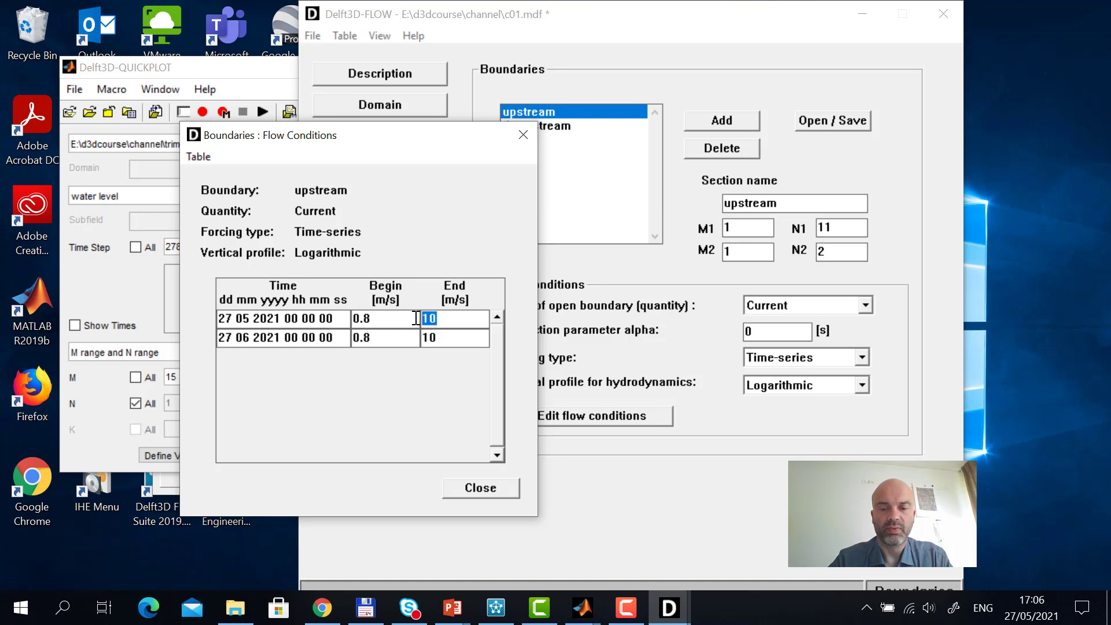
pyautogui.write('0.8')
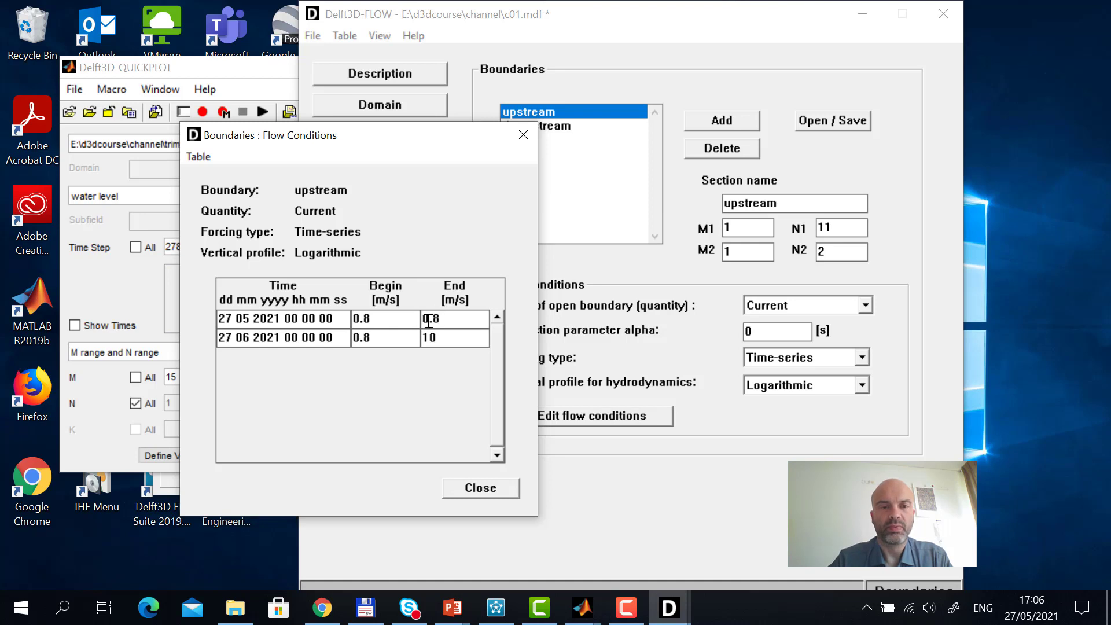
pyautogui.click(442, 335)
pyautogui.write('0')
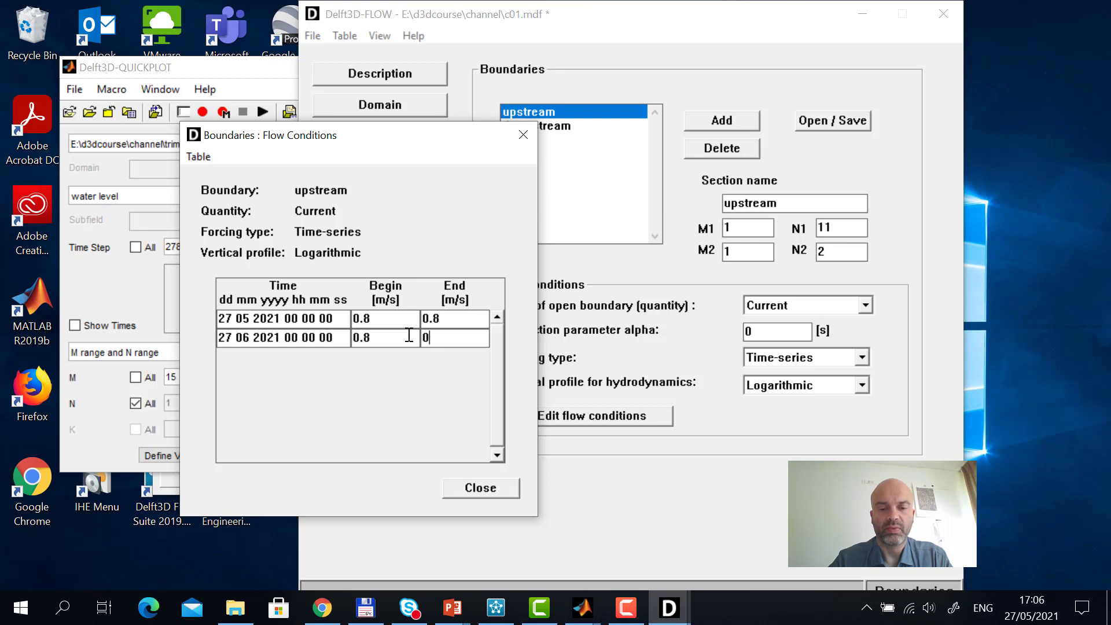
pyautogui.write('.8')
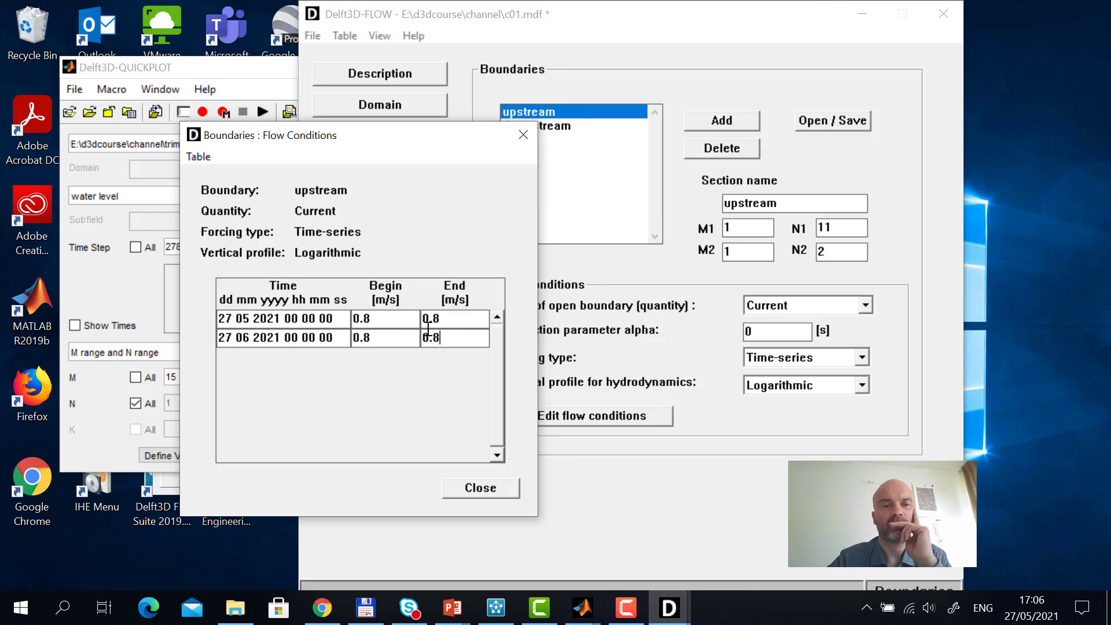
pyautogui.click(484, 488)
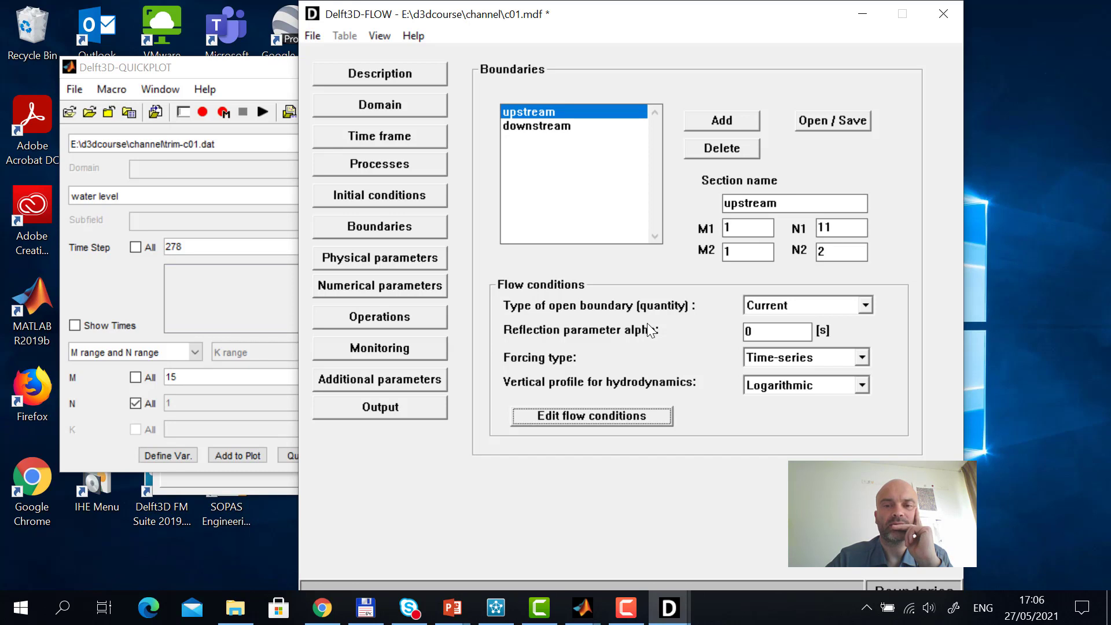
# - Check the water level time series in the downstream boundary's flow conditions, and close them without changes
pyautogui.click(551, 127)
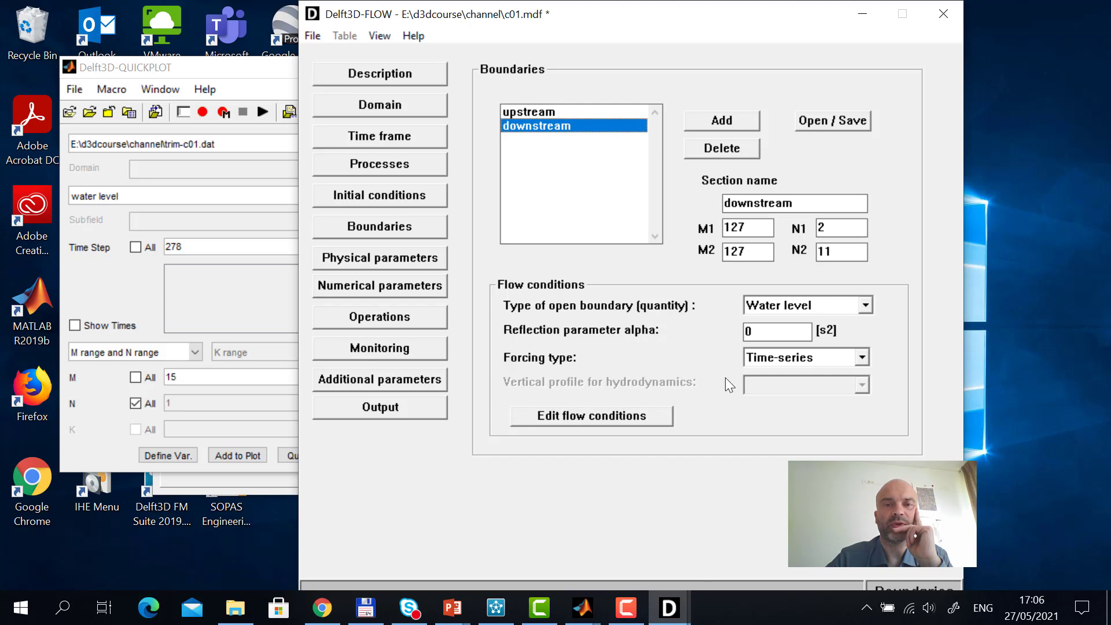
pyautogui.click(656, 415)
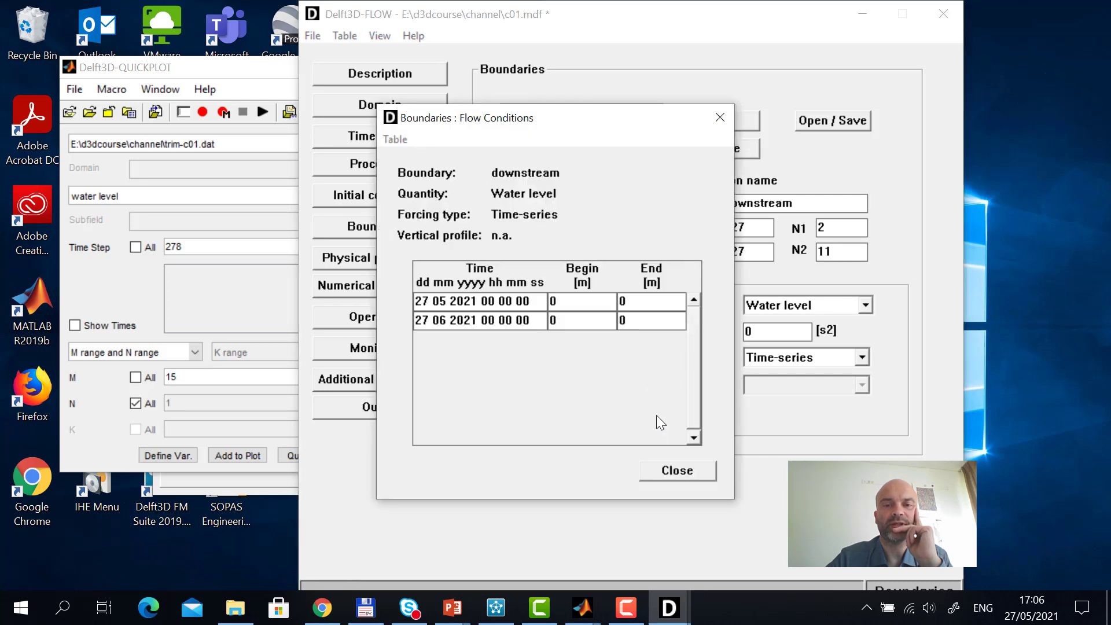
pyautogui.click(675, 467)
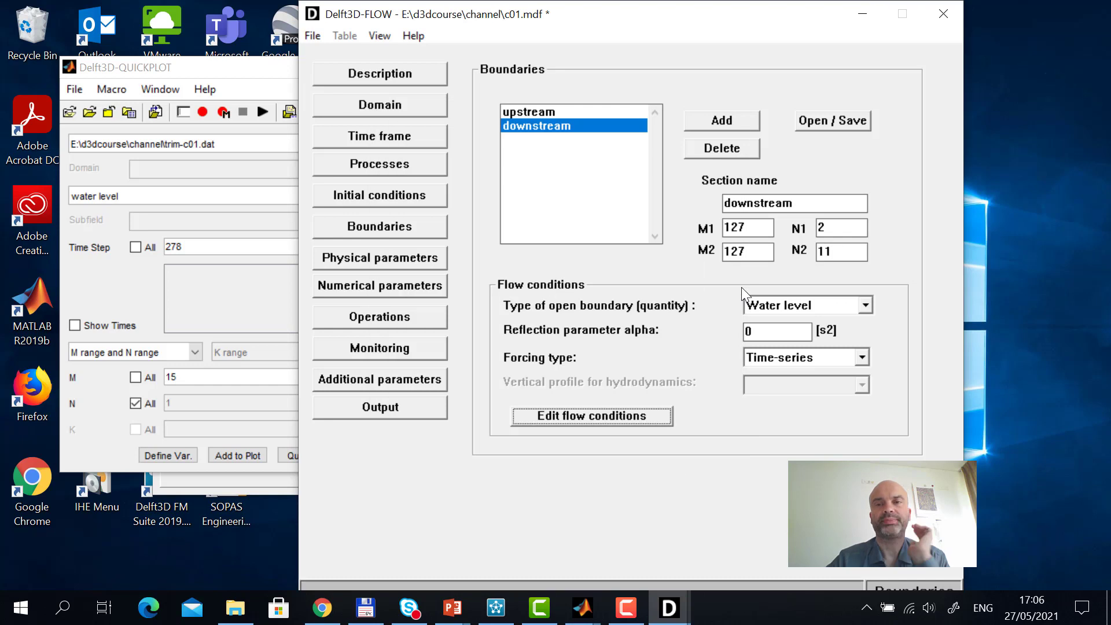
# - Save the boundaries' time-series flow conditions as 301 in the channel folder and return to the boundary settings
pyautogui.click(845, 128)
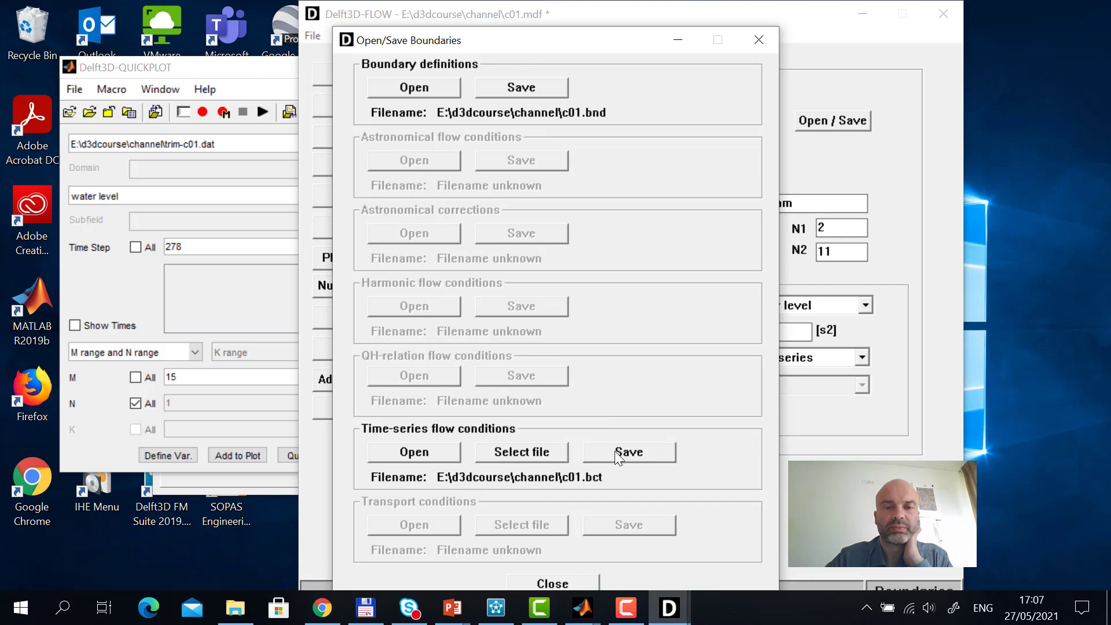
pyautogui.click(614, 450)
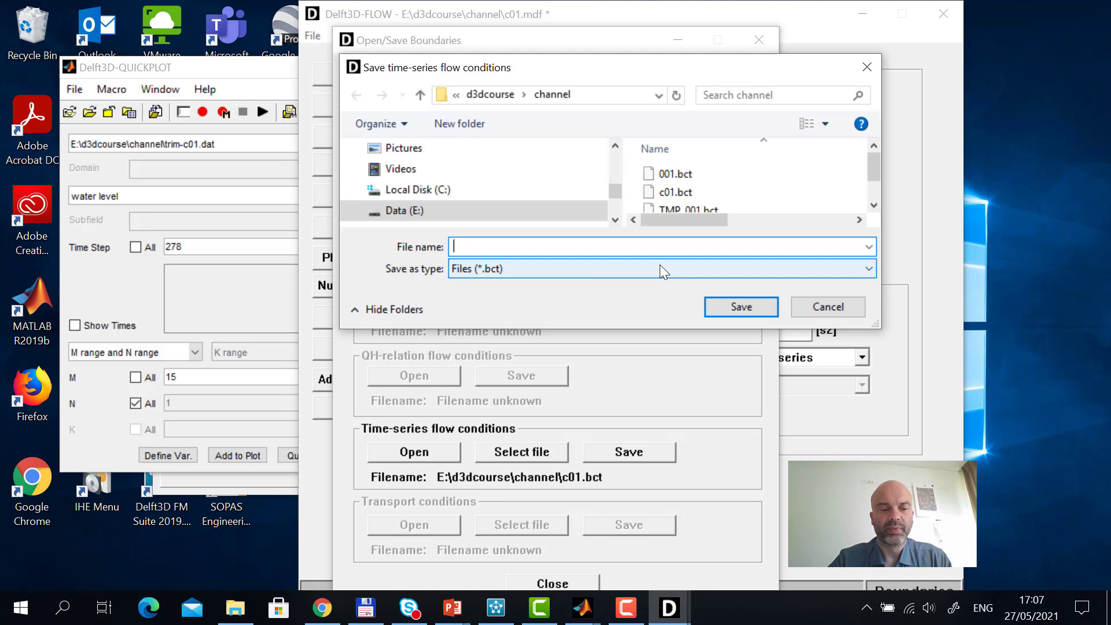
pyautogui.write('301')
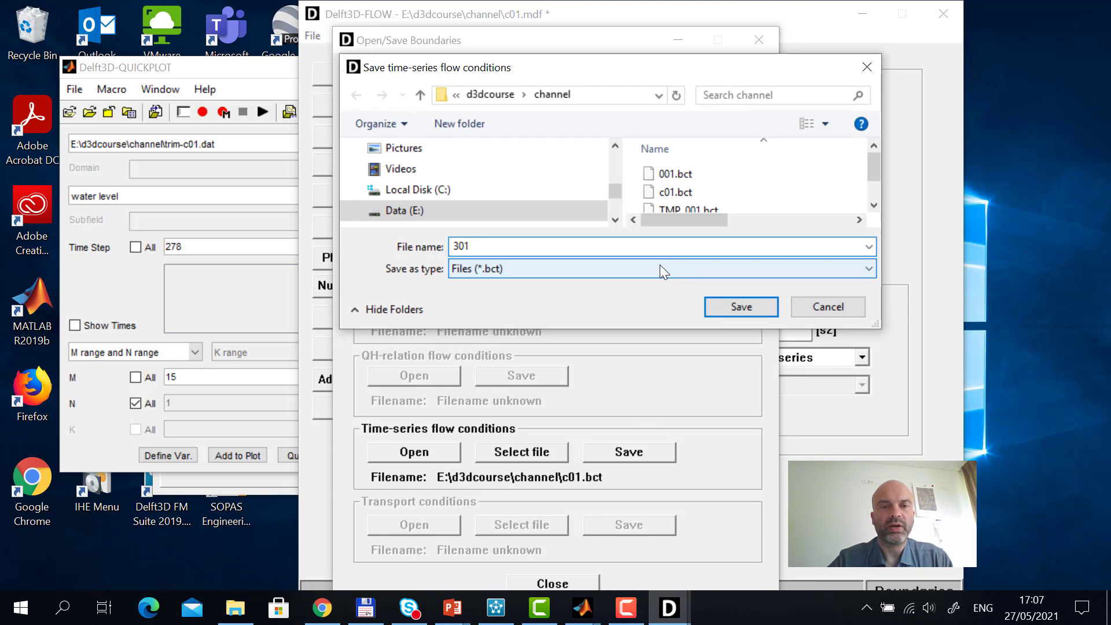
pyautogui.click(762, 308)
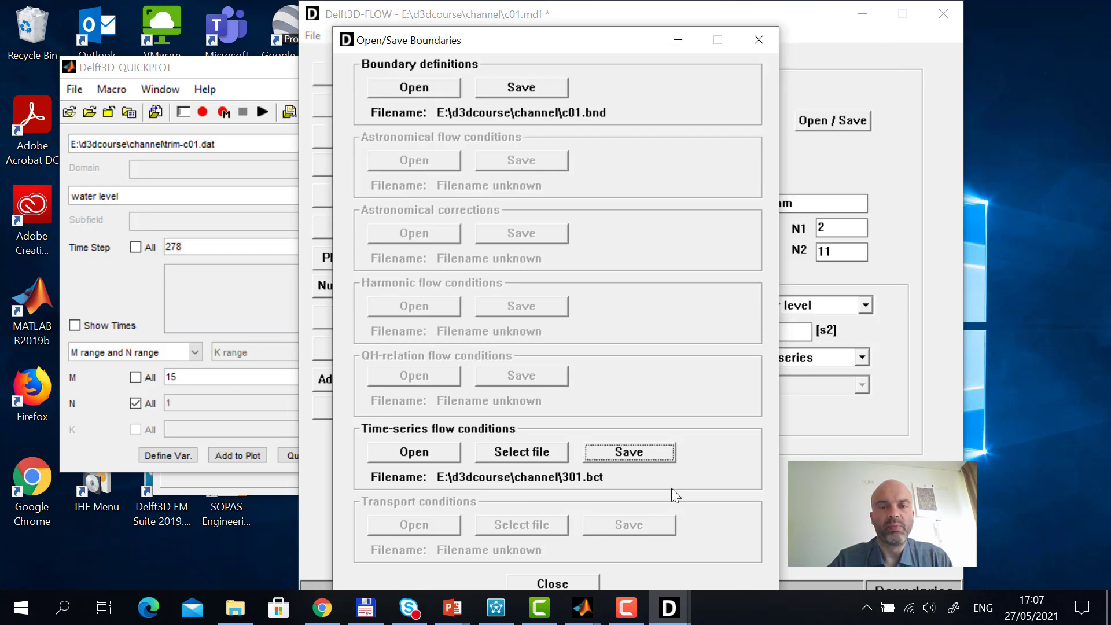
pyautogui.click(575, 581)
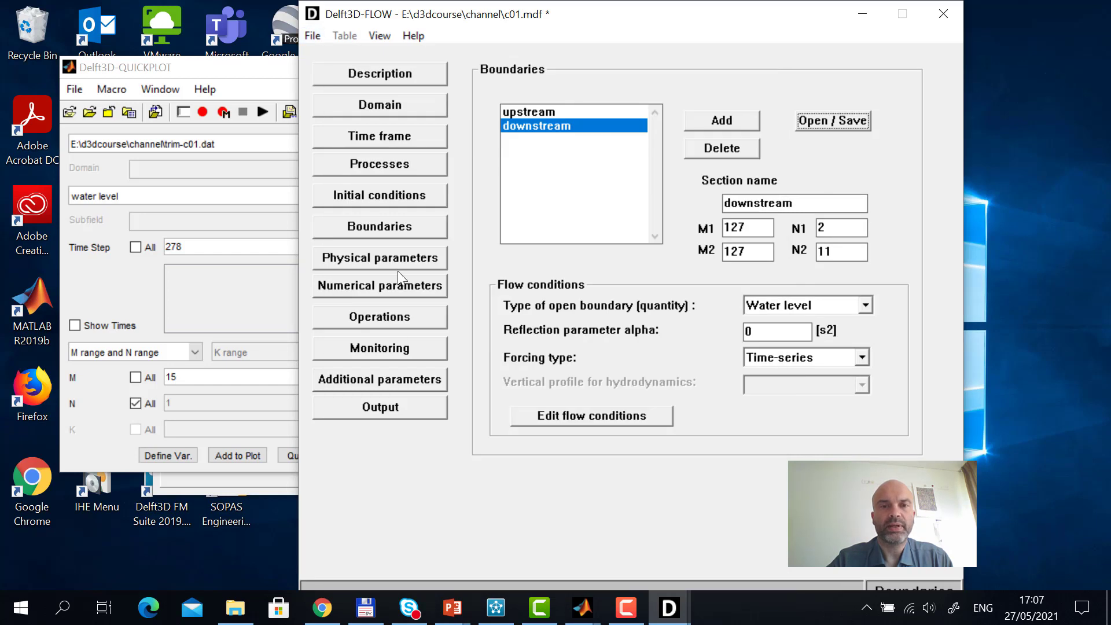
# - Start saving the whole model under a new name, storing boundary definitions as 301 and replacing the existing 301.bct time-series file
pyautogui.click(321, 36)
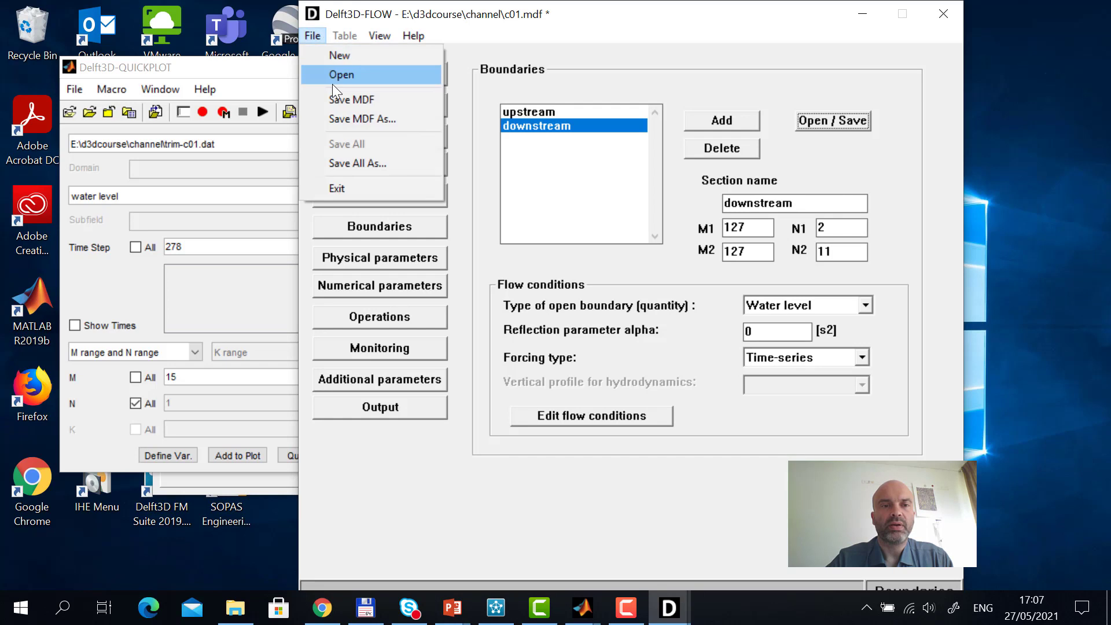
pyautogui.click(357, 162)
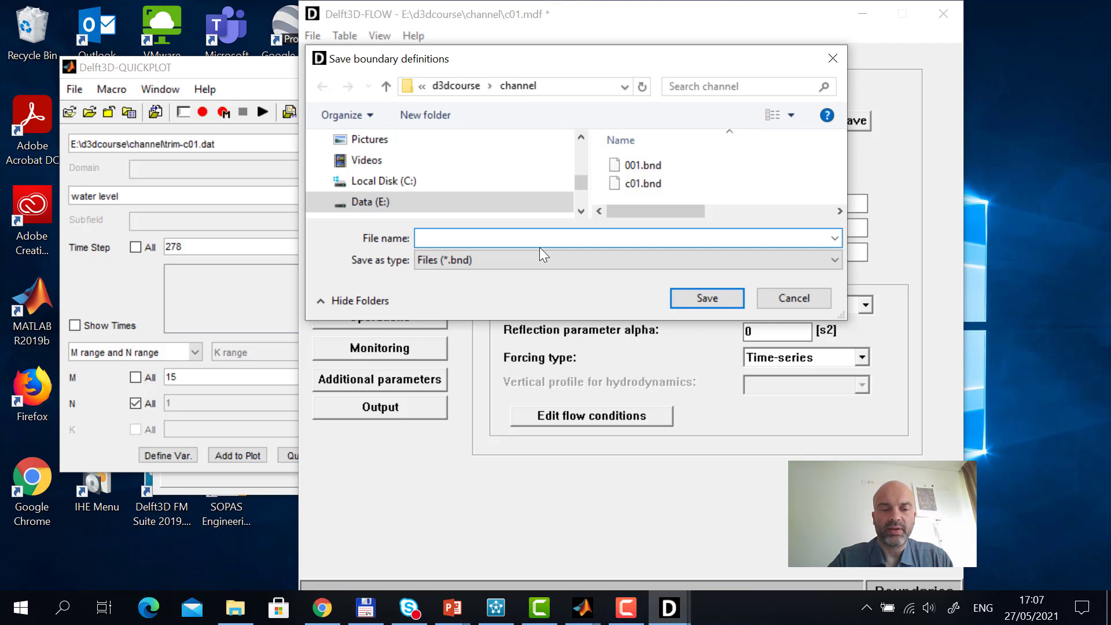
pyautogui.write('301')
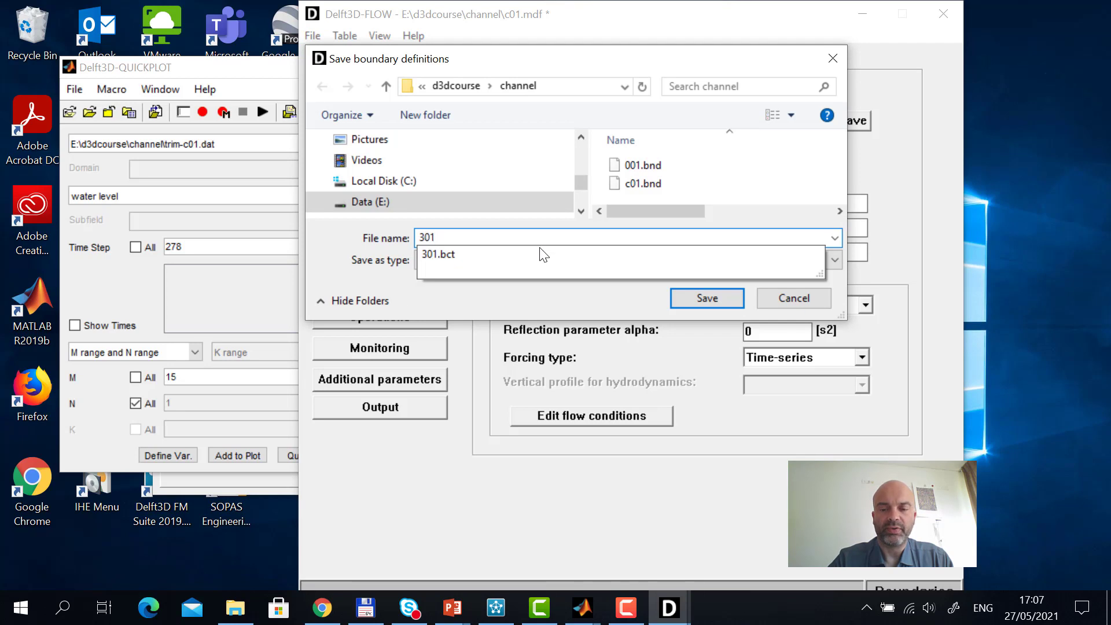
pyautogui.press('Return')
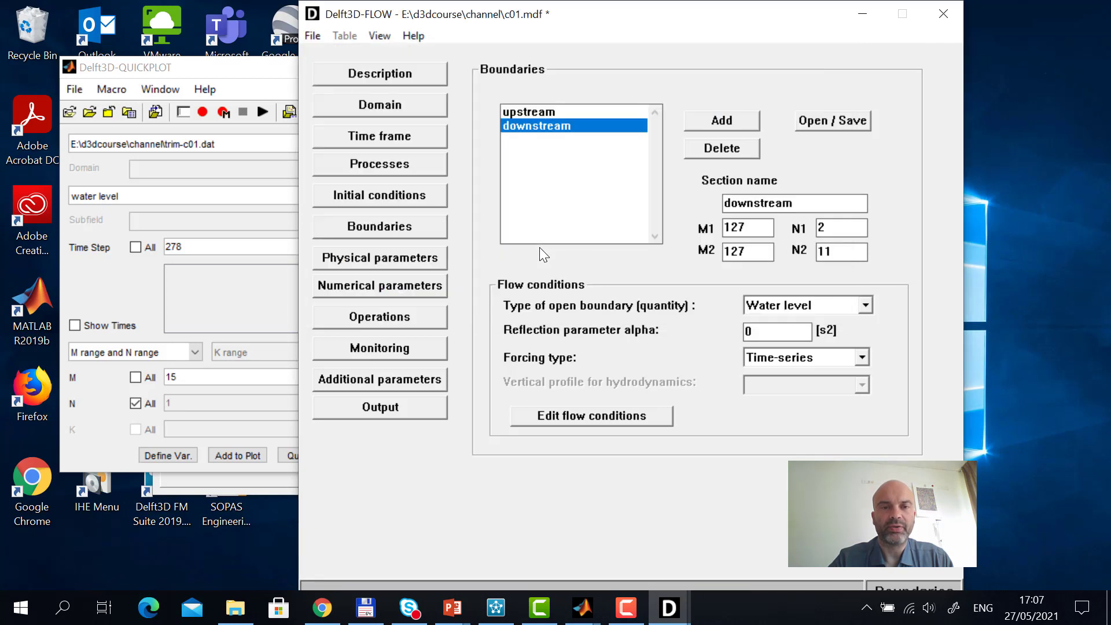
pyautogui.write('301')
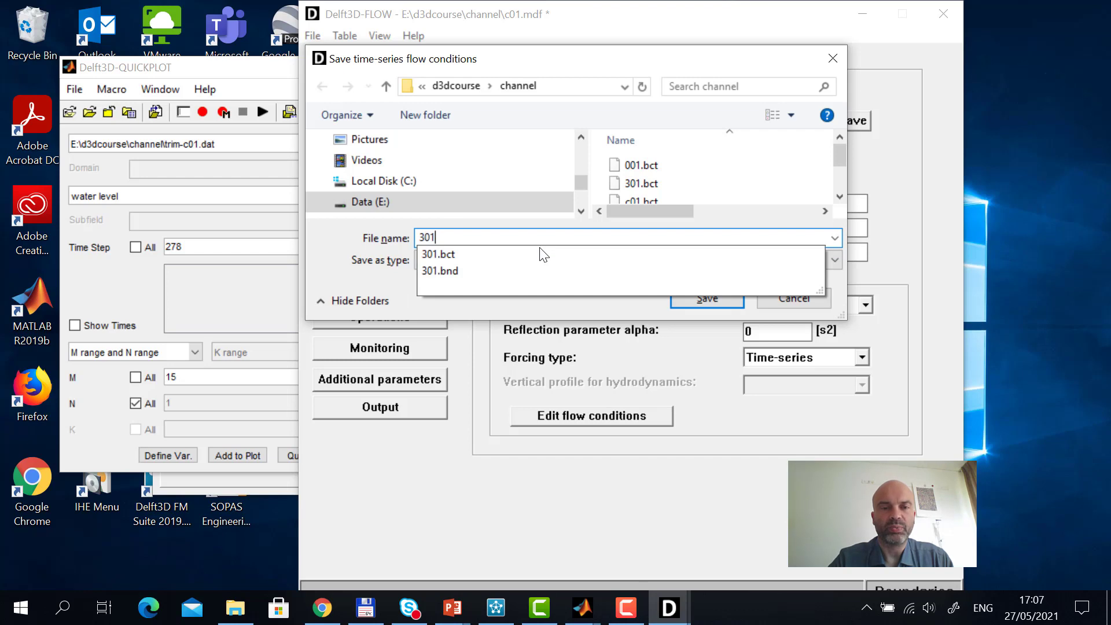
pyautogui.press('Return')
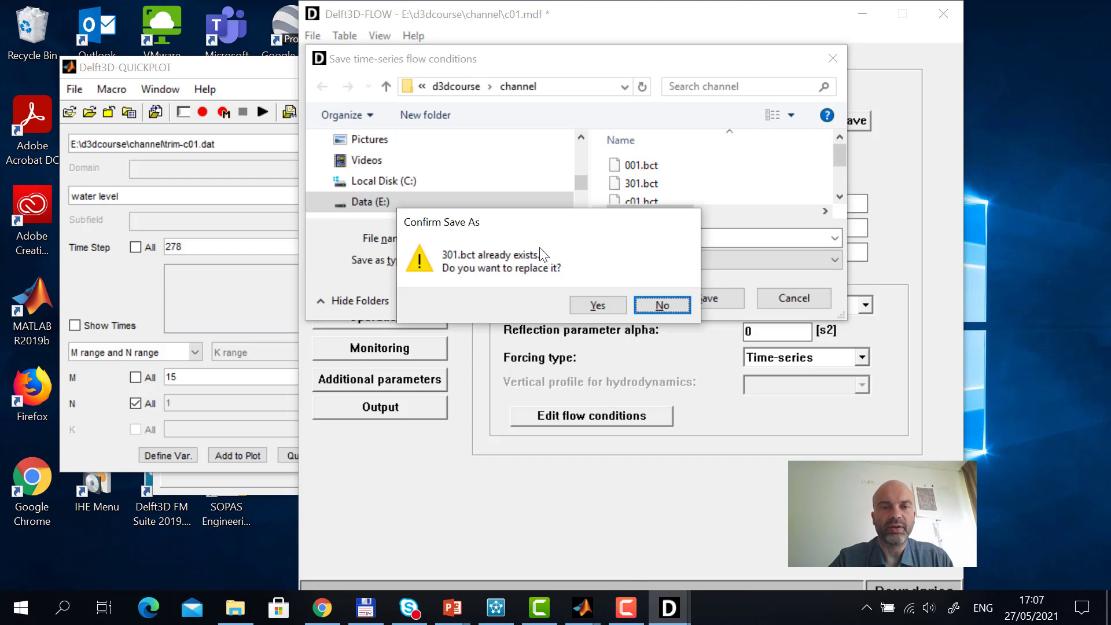
pyautogui.click(590, 303)
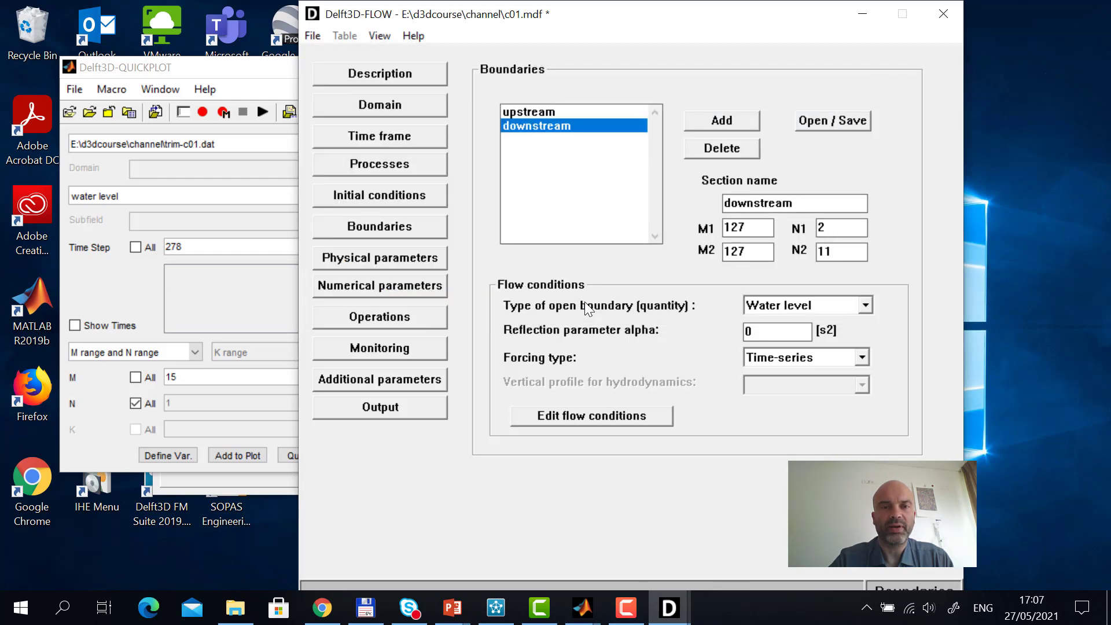
# - Save the cross-sections, observation points and Master Definition data all under the name 301
pyautogui.write('301')
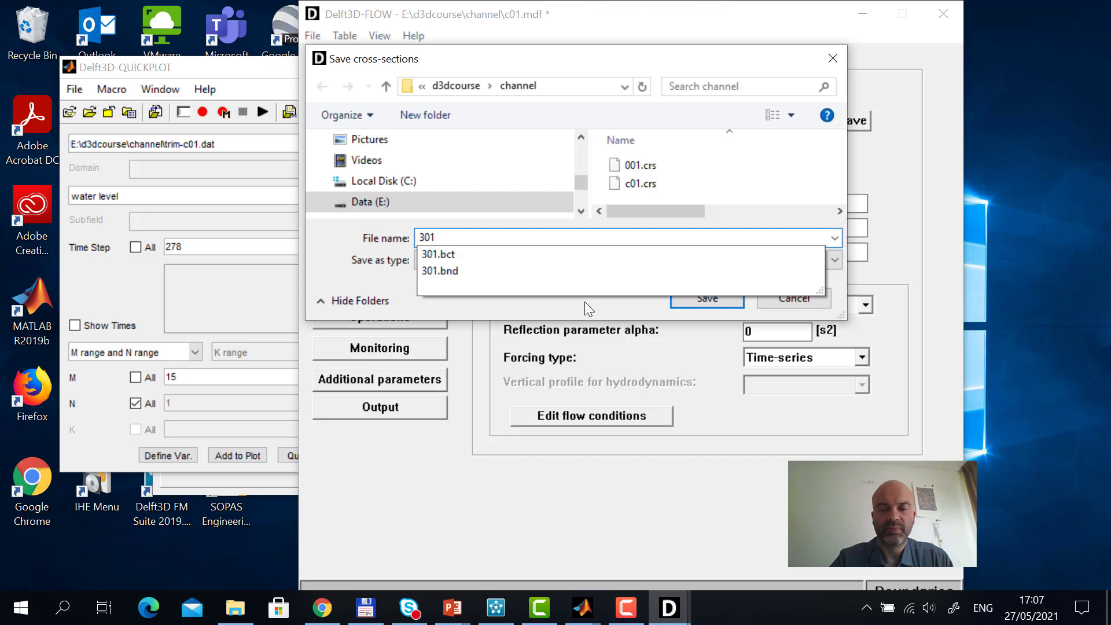
pyautogui.press('Return')
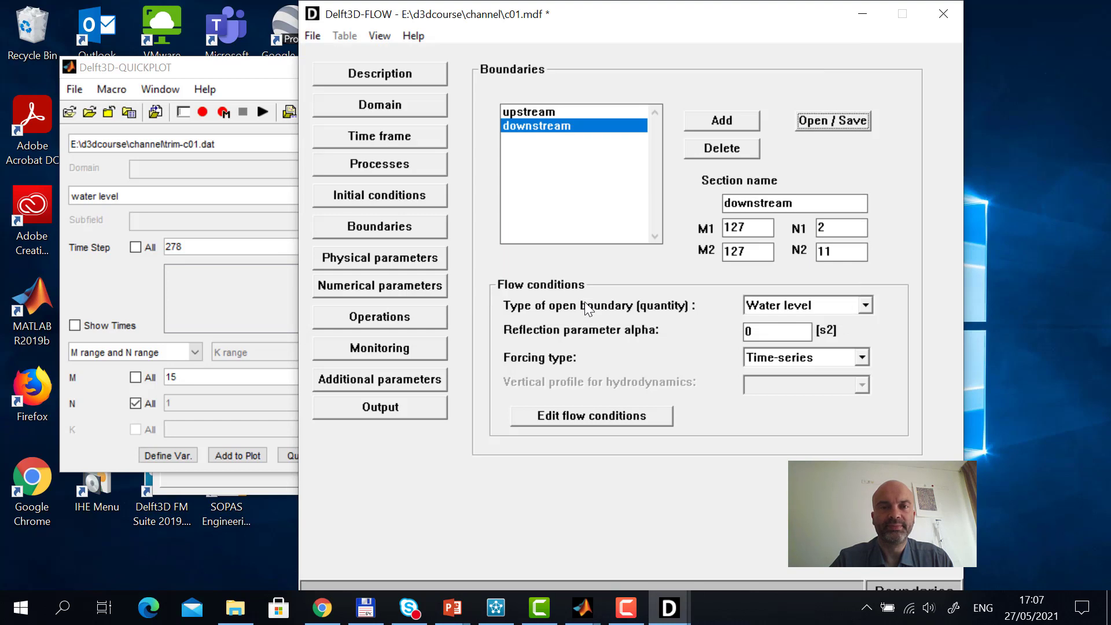
pyautogui.write('301')
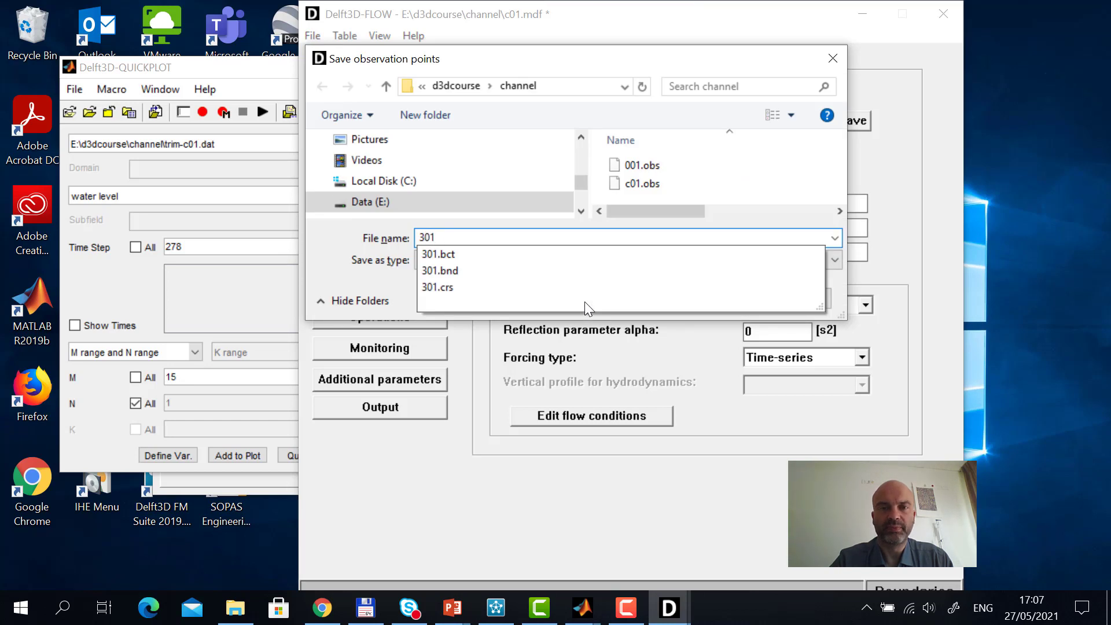
pyautogui.press('Return')
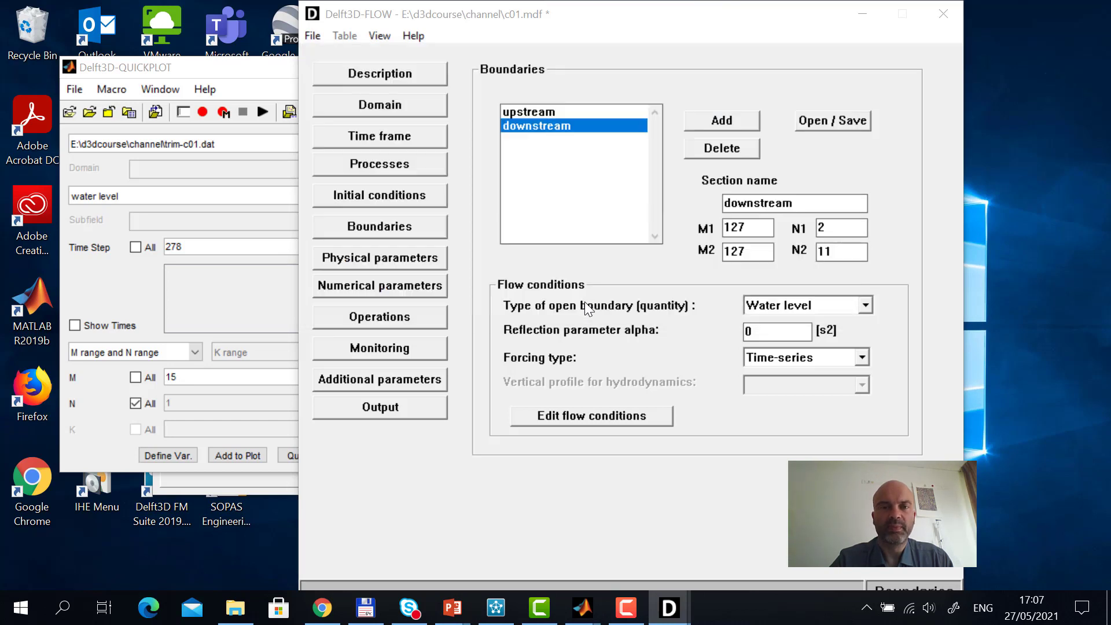
pyautogui.write('301')
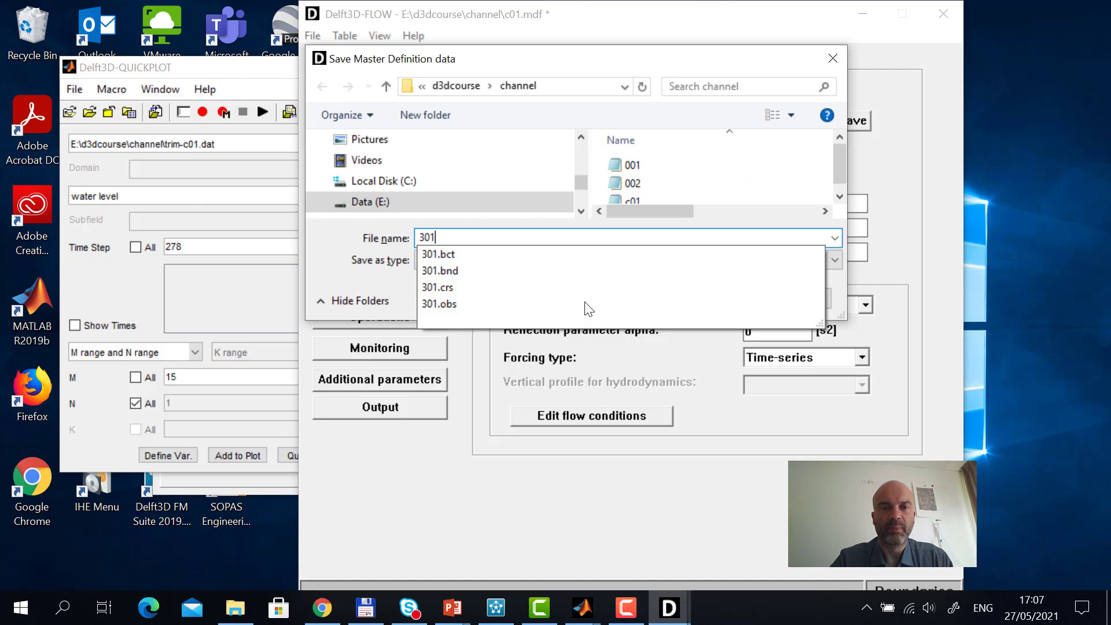
pyautogui.press('Return')
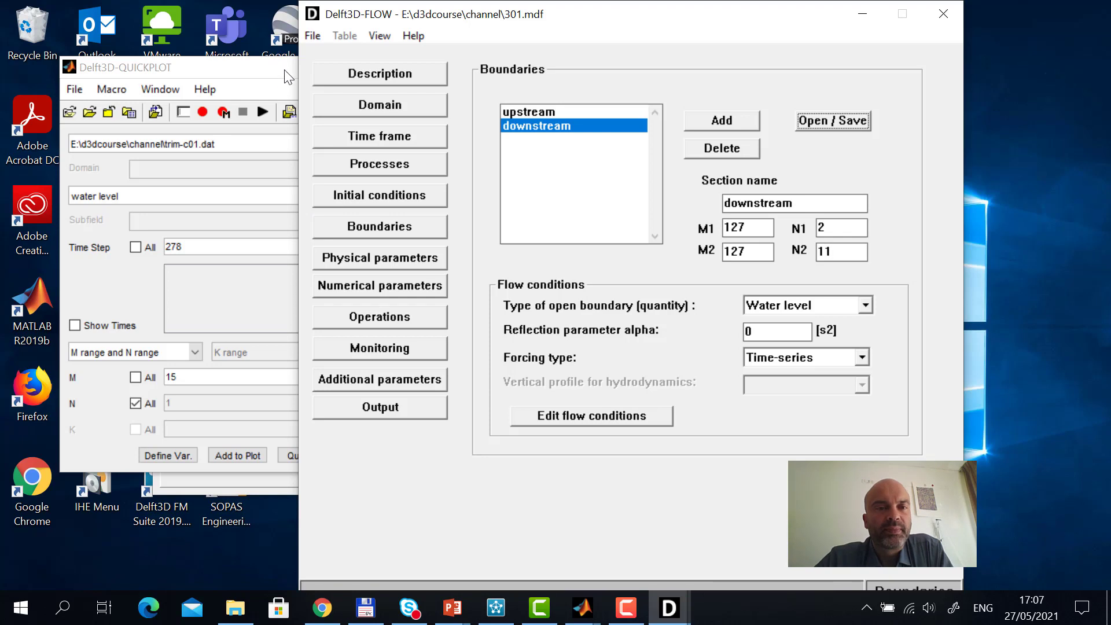
# - Start the FLOW simulation from the Hydrodynamics menu with 301.mdf from the channel folder as its input file
pyautogui.moveTo(567, 8); pyautogui.dragTo(778, 34)
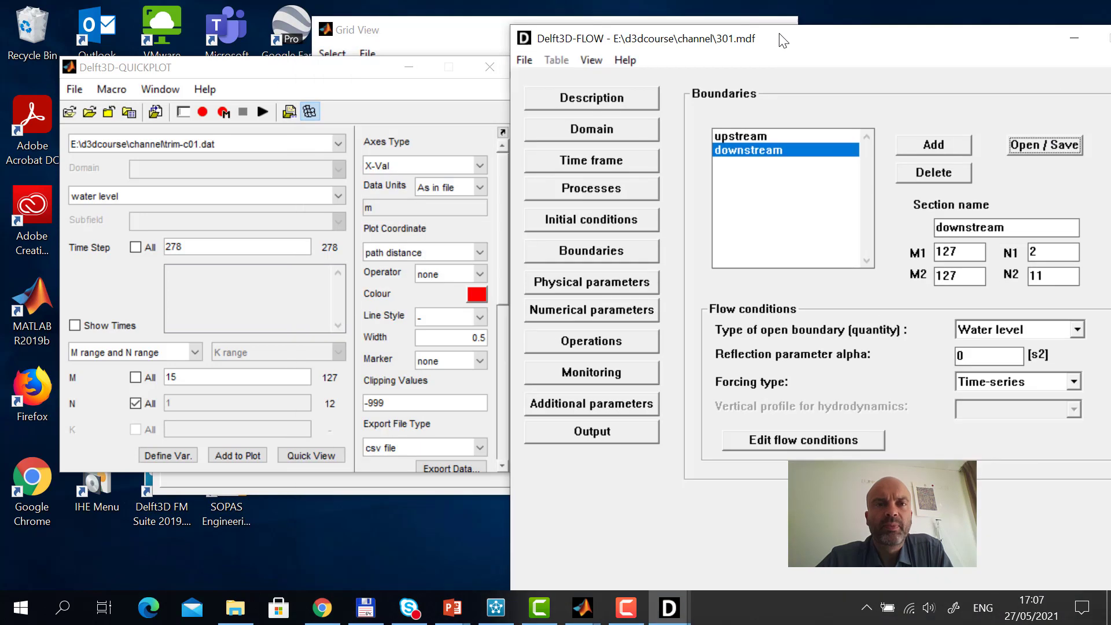
pyautogui.click(409, 68)
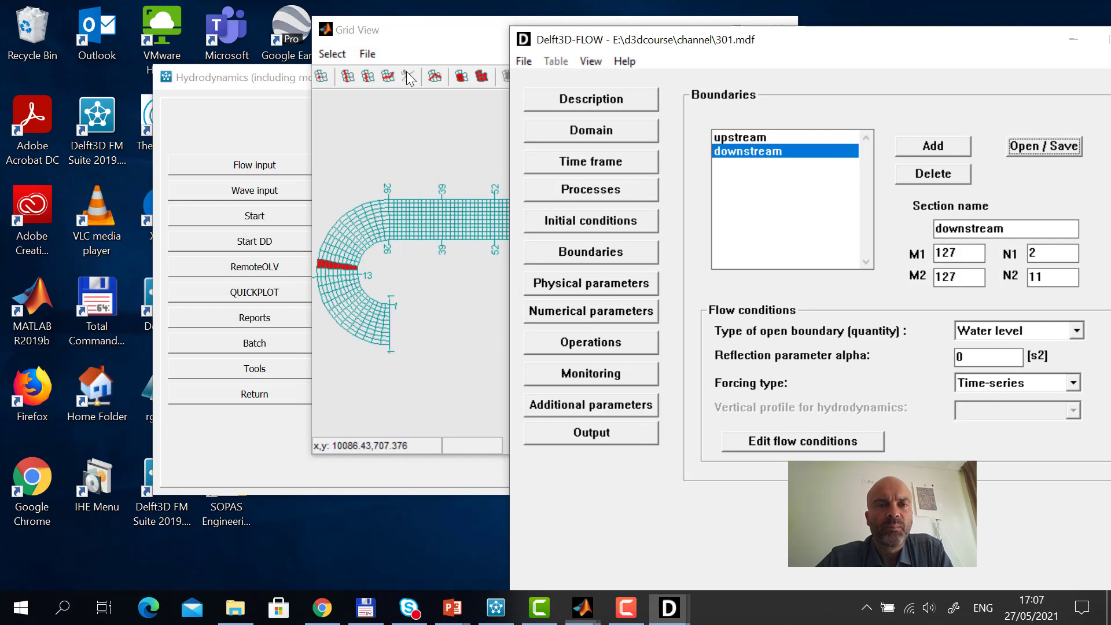
pyautogui.click(265, 213)
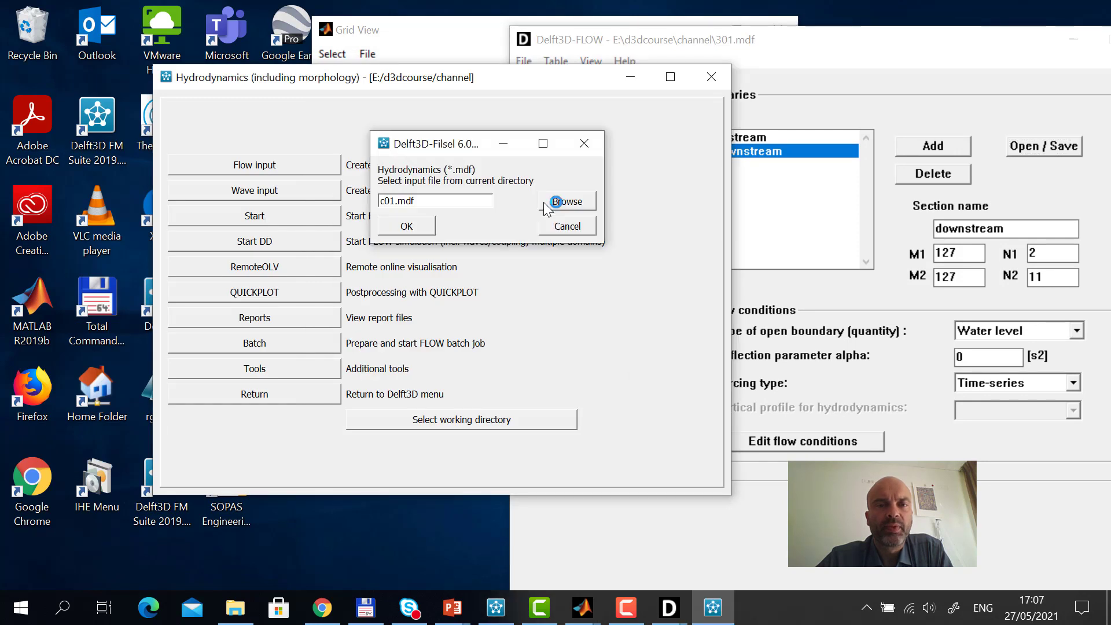
pyautogui.click(550, 207)
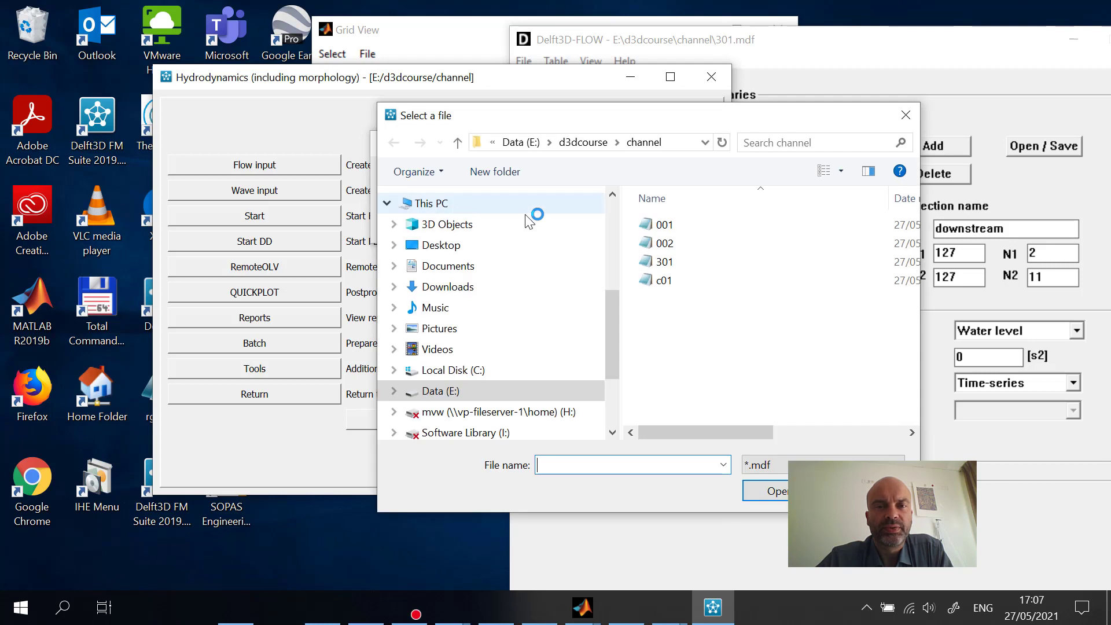
pyautogui.doubleClick(665, 264)
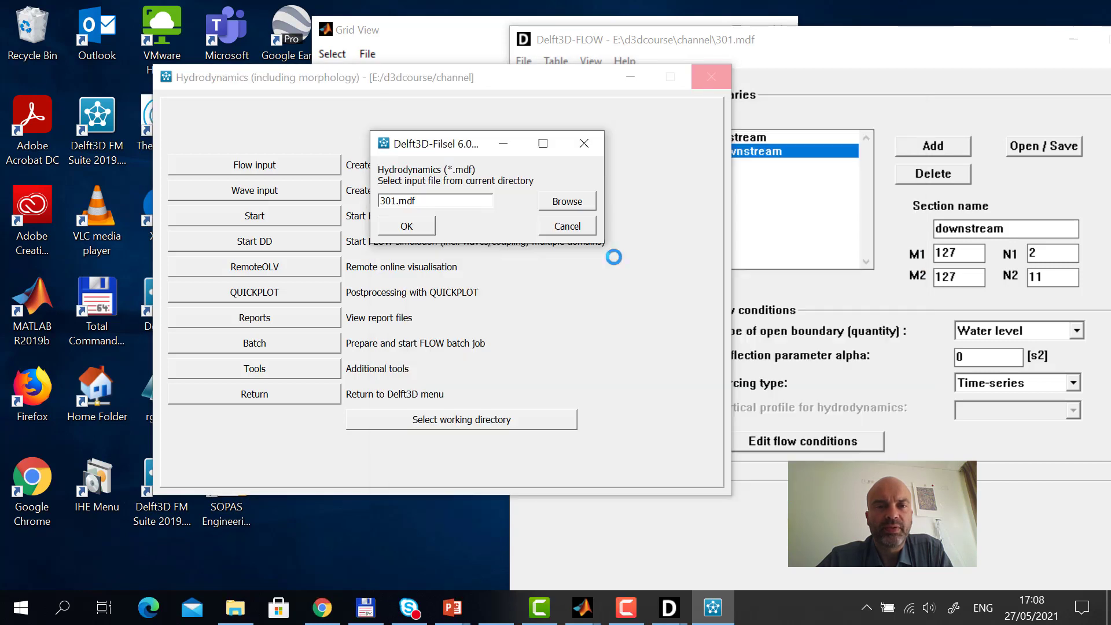
pyautogui.click(416, 220)
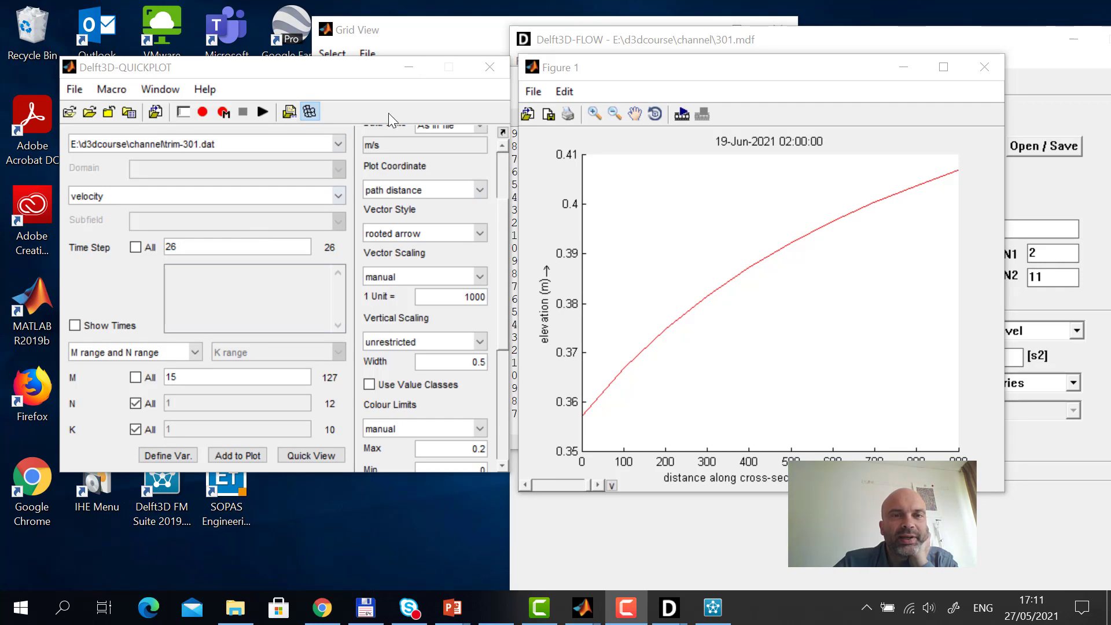
# - Select the water level from trim-301.dat in QUICKPLOT and set its line colour to black
pyautogui.moveTo(342, 67); pyautogui.dragTo(362, 79)
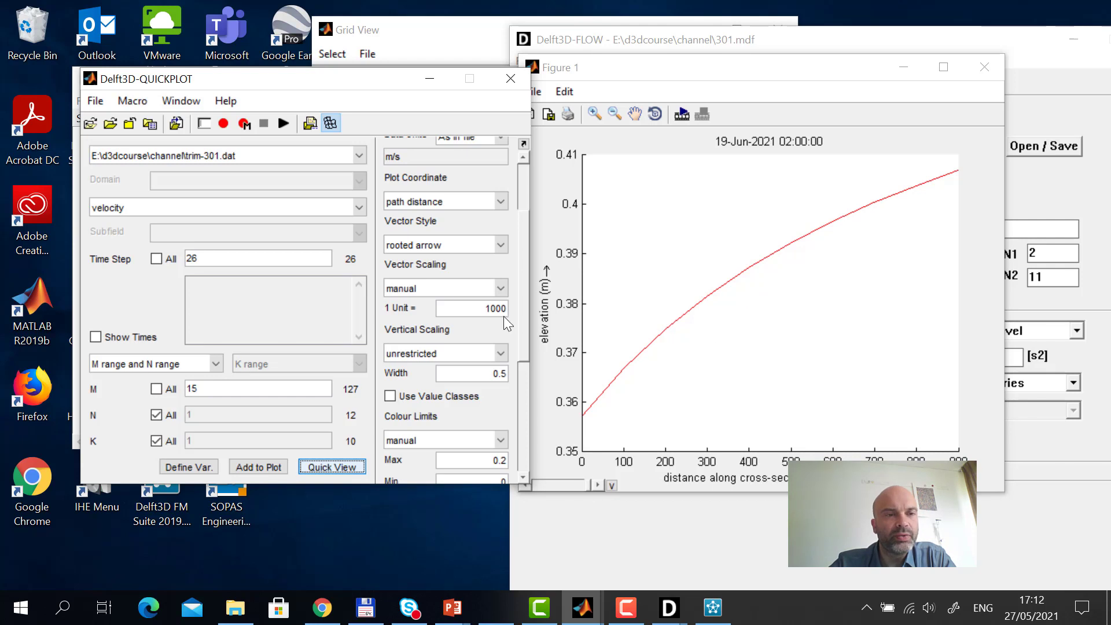
pyautogui.click(360, 208)
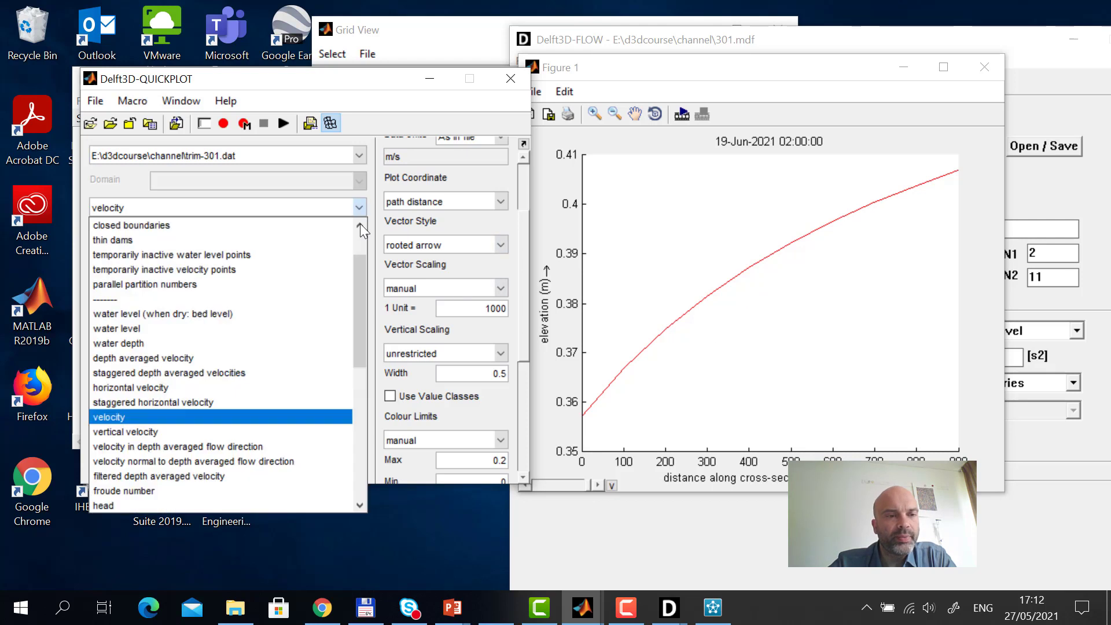
pyautogui.click(287, 328)
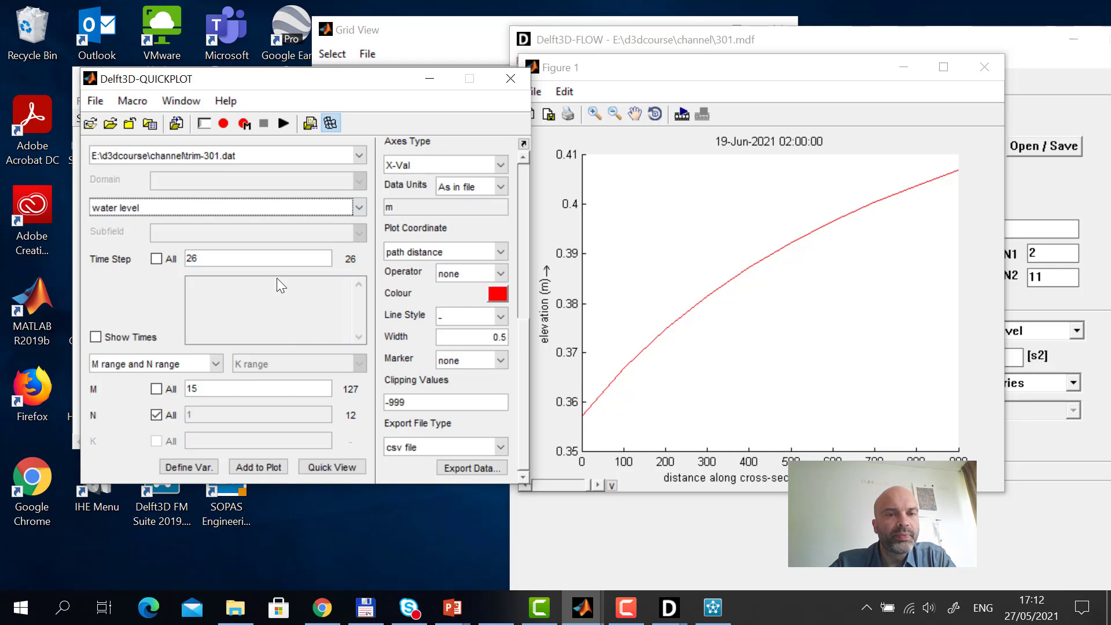
pyautogui.click(500, 292)
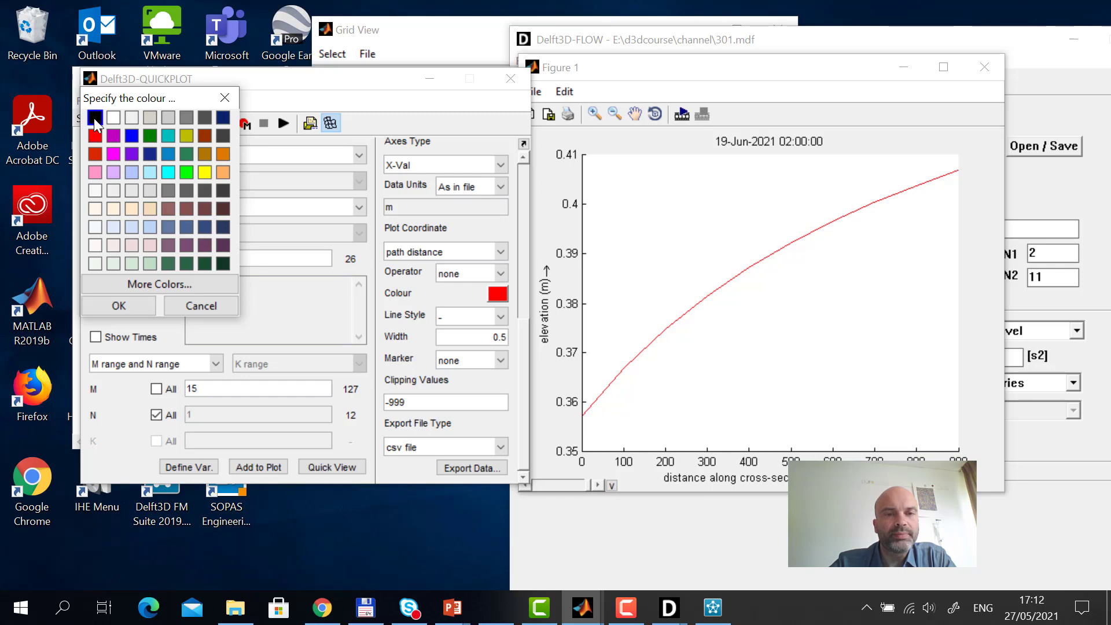
pyautogui.click(133, 304)
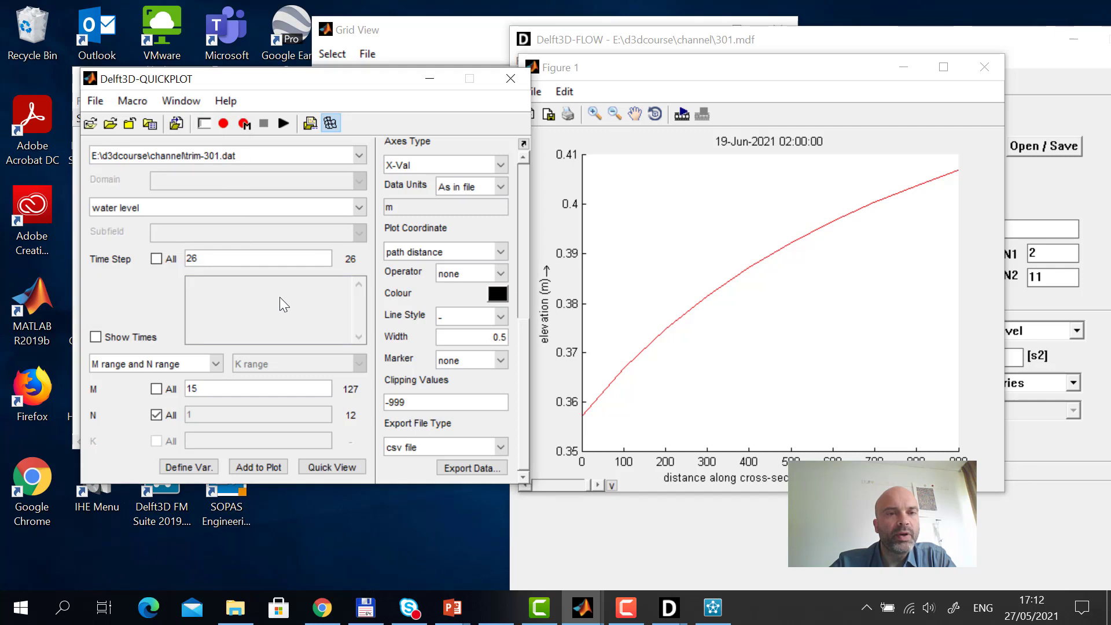
# - Check the selected cross-section in the grid view, and add the 301 water level at time step 26 to Figure 1
pyautogui.click(330, 123)
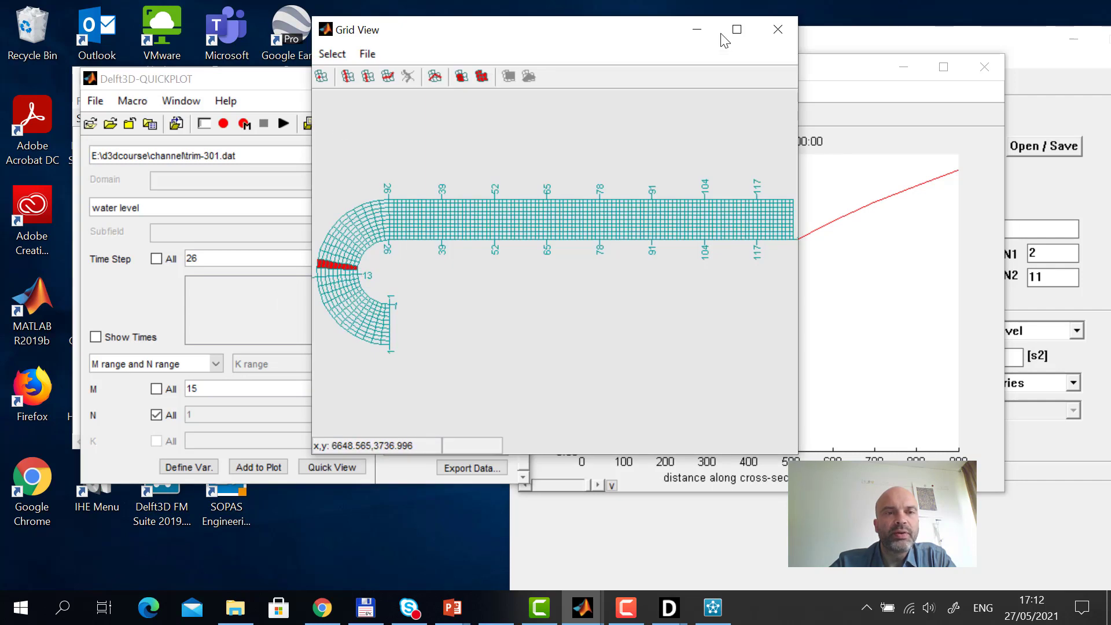
pyautogui.click(265, 81)
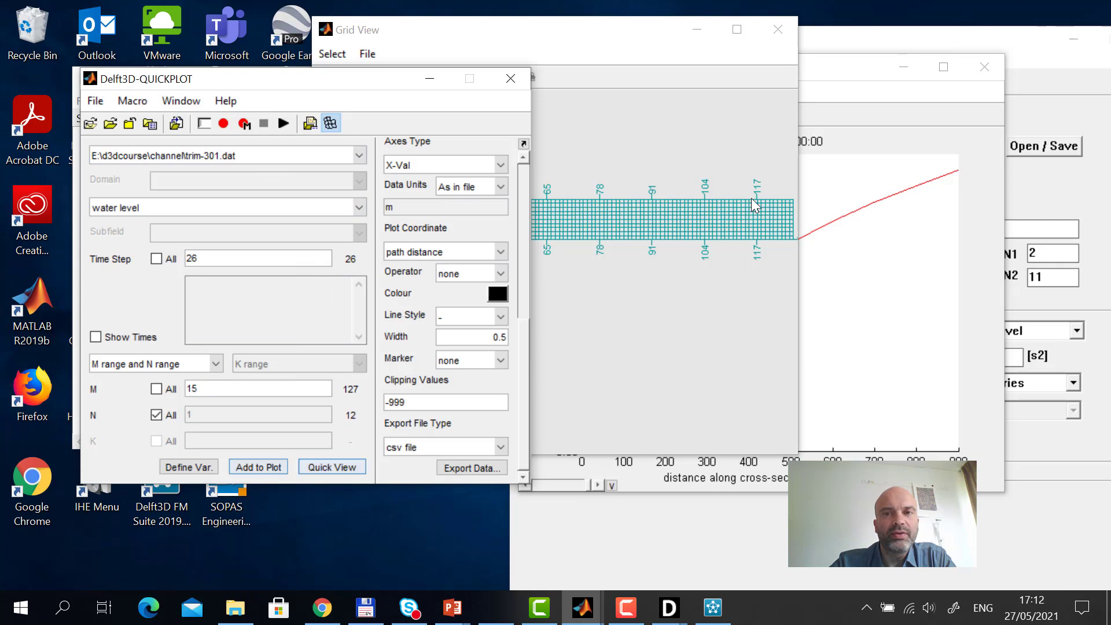
pyautogui.click(812, 100)
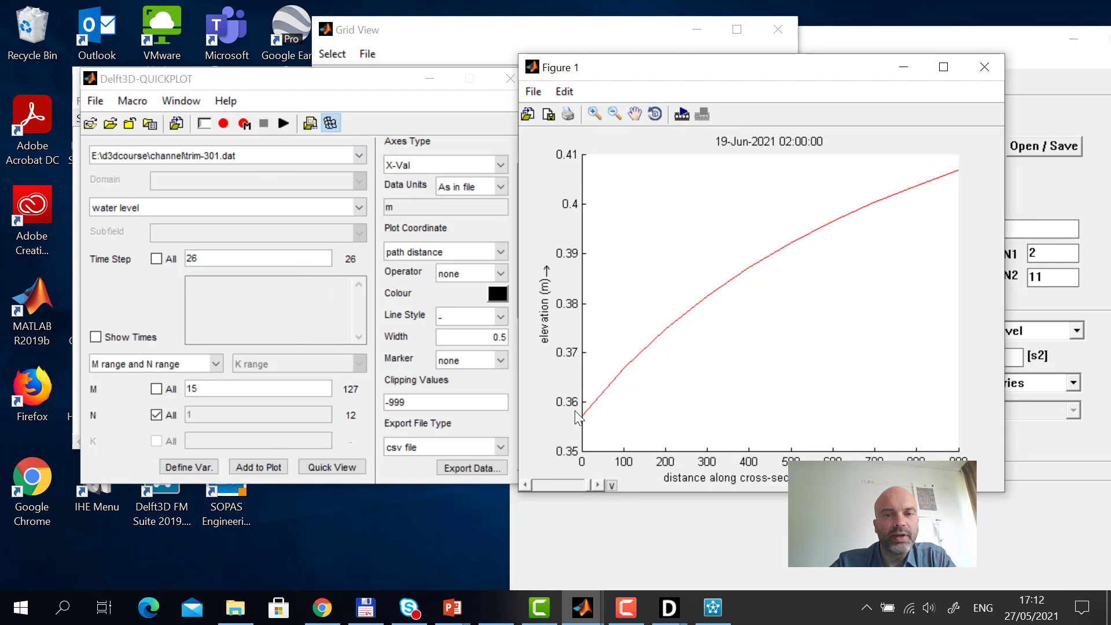
pyautogui.click(277, 470)
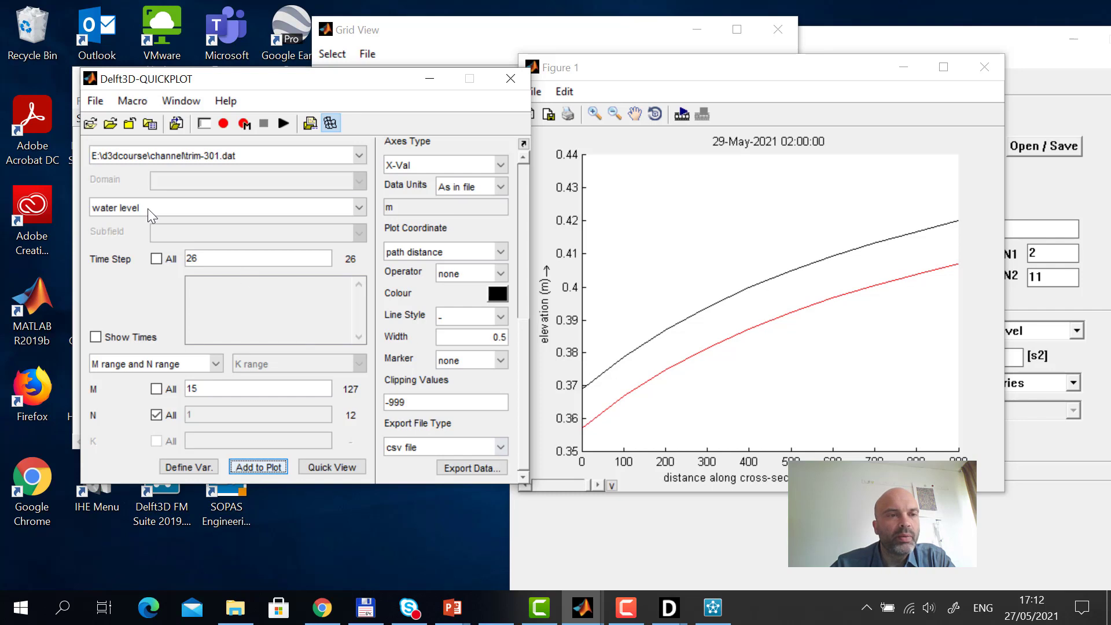
# - Reload the trim-301.dat results and add the water level at time step 101 to Figure 1
pyautogui.click(90, 125)
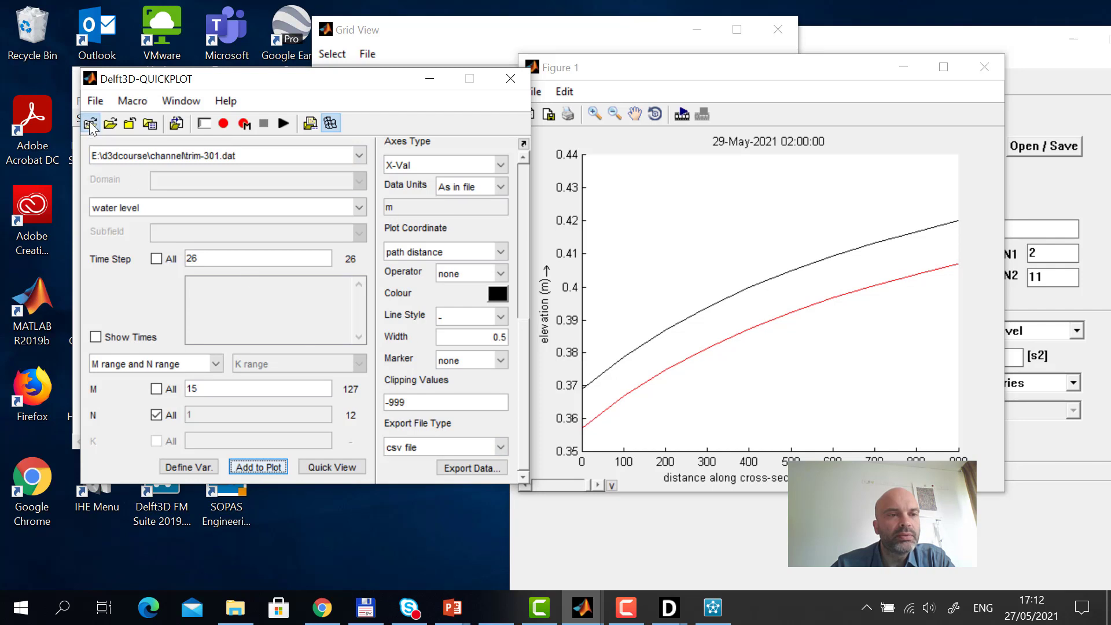
pyautogui.click(274, 468)
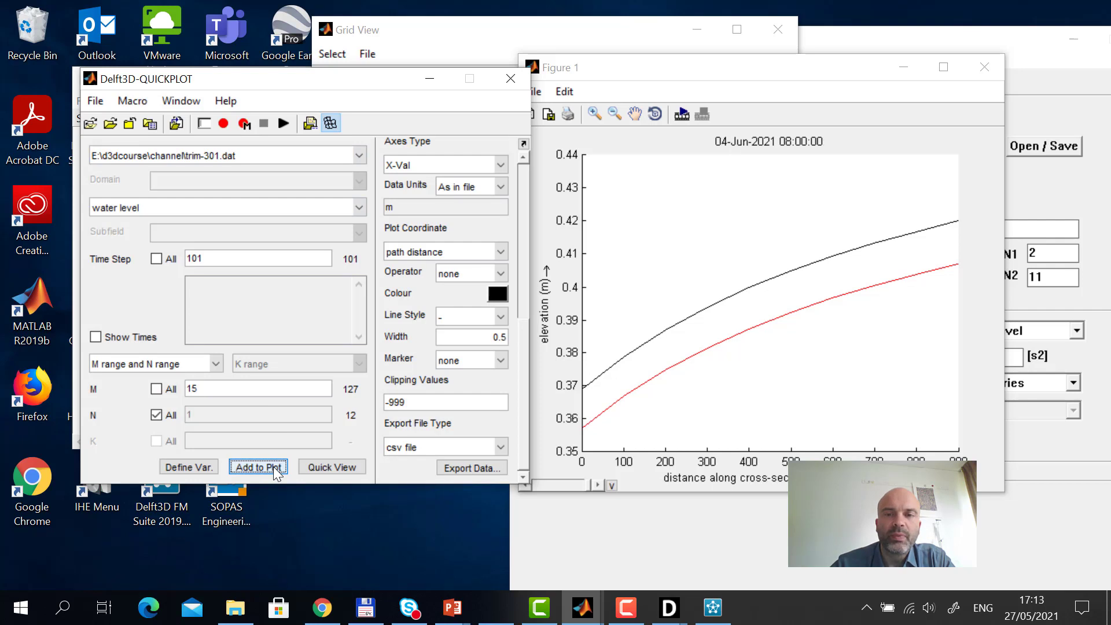
pyautogui.click(788, 68)
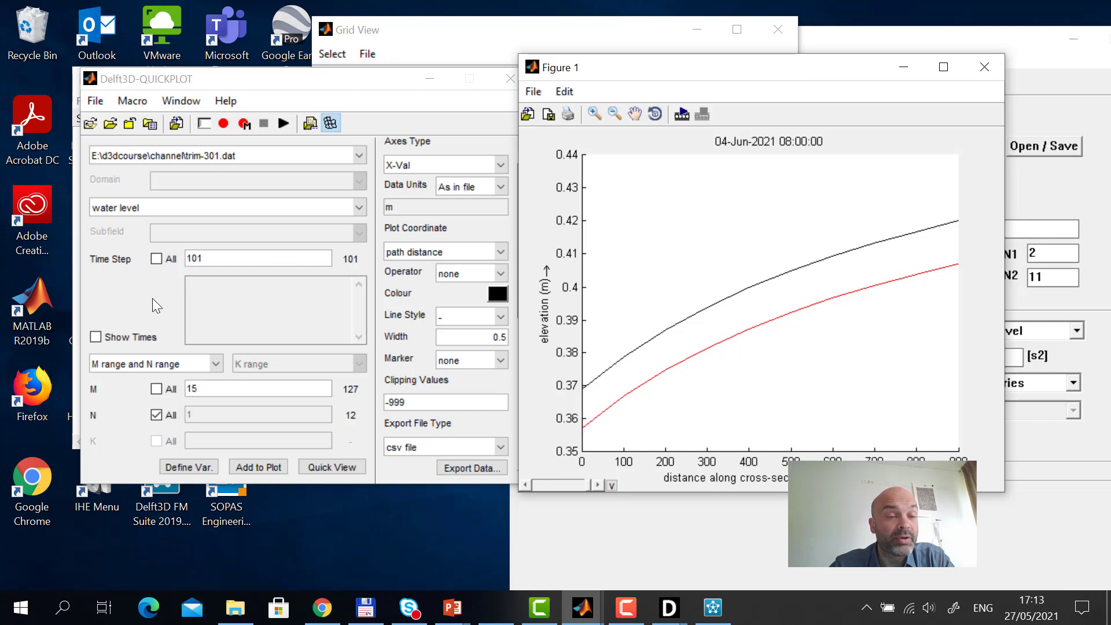
pyautogui.click(358, 84)
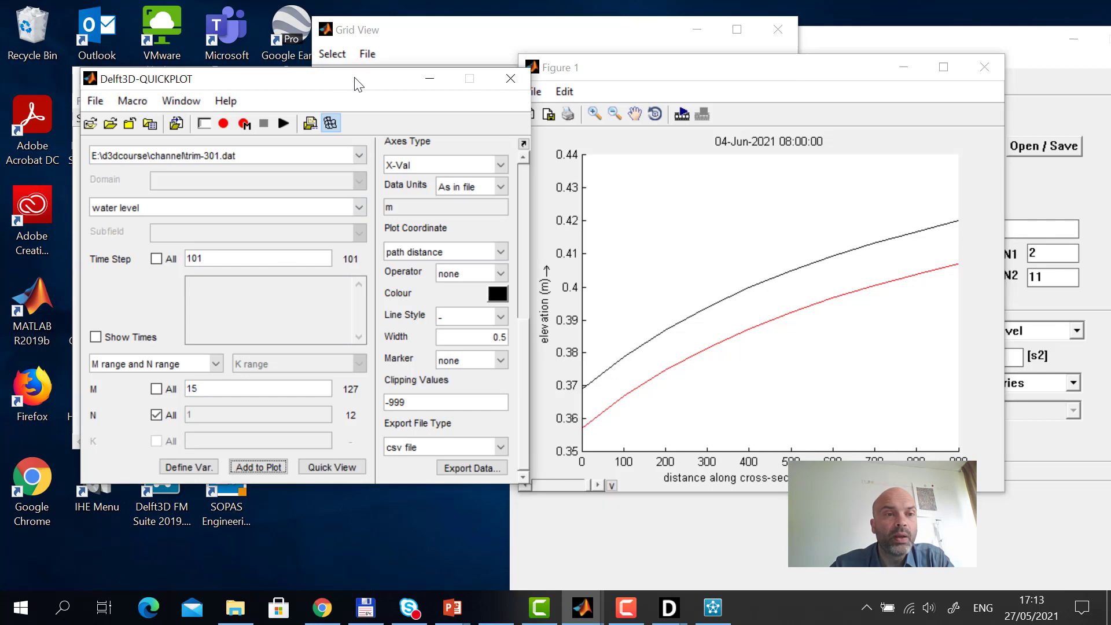
pyautogui.moveTo(359, 84); pyautogui.dragTo(406, 41)
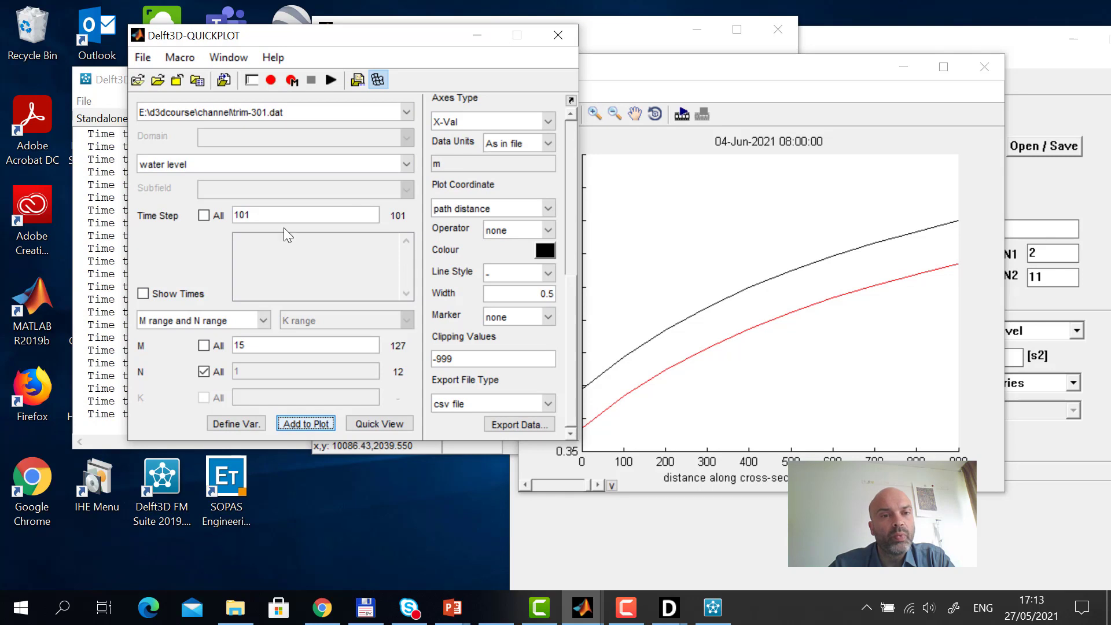
# - Select velocity as the quantity for cross-section M 15 and review its vector component and scaling settings
pyautogui.click(408, 163)
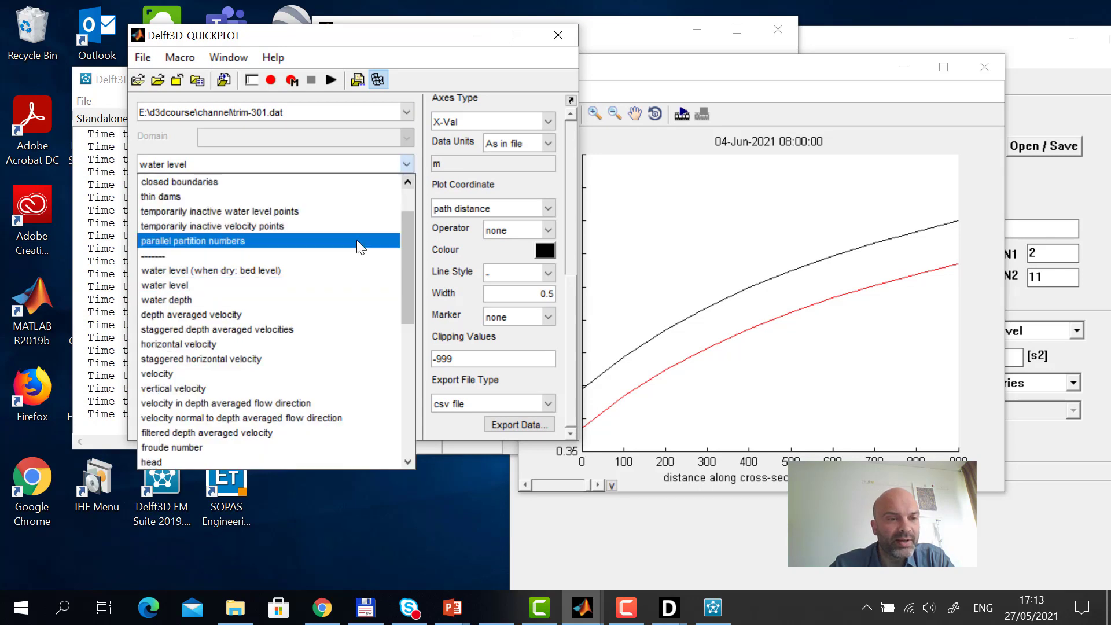
pyautogui.click(291, 373)
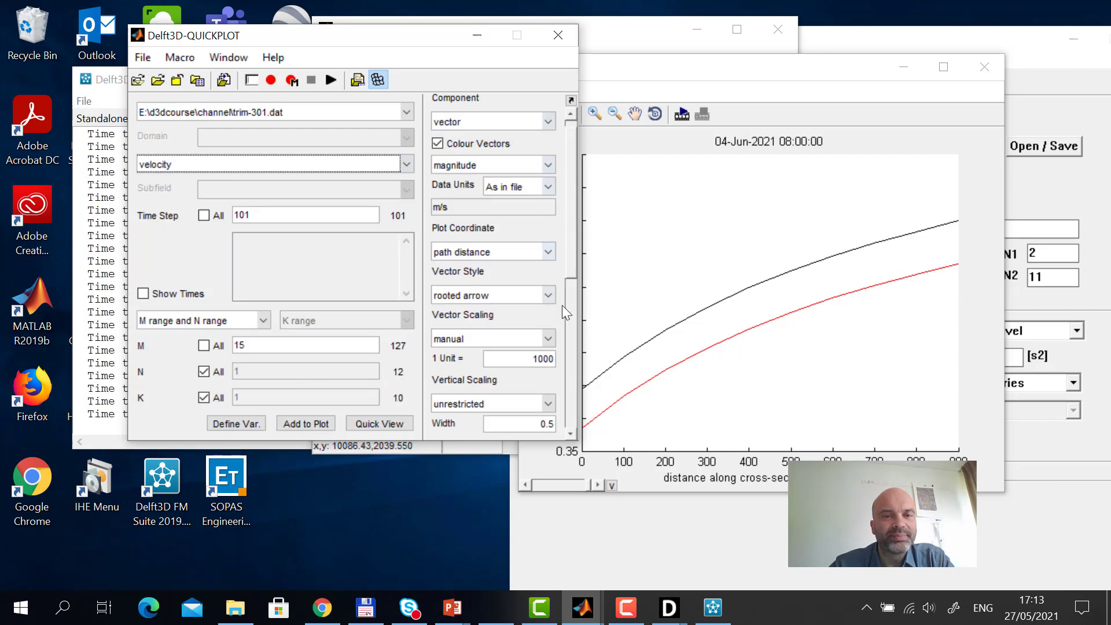
pyautogui.click(570, 237)
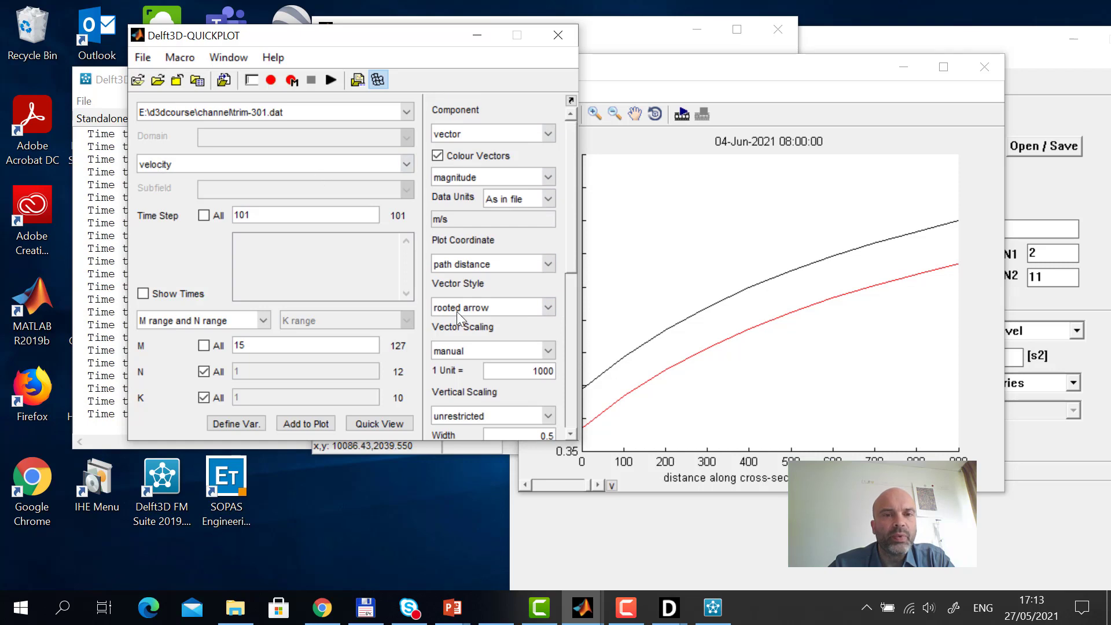
pyautogui.click(550, 134)
pyautogui.click(550, 133)
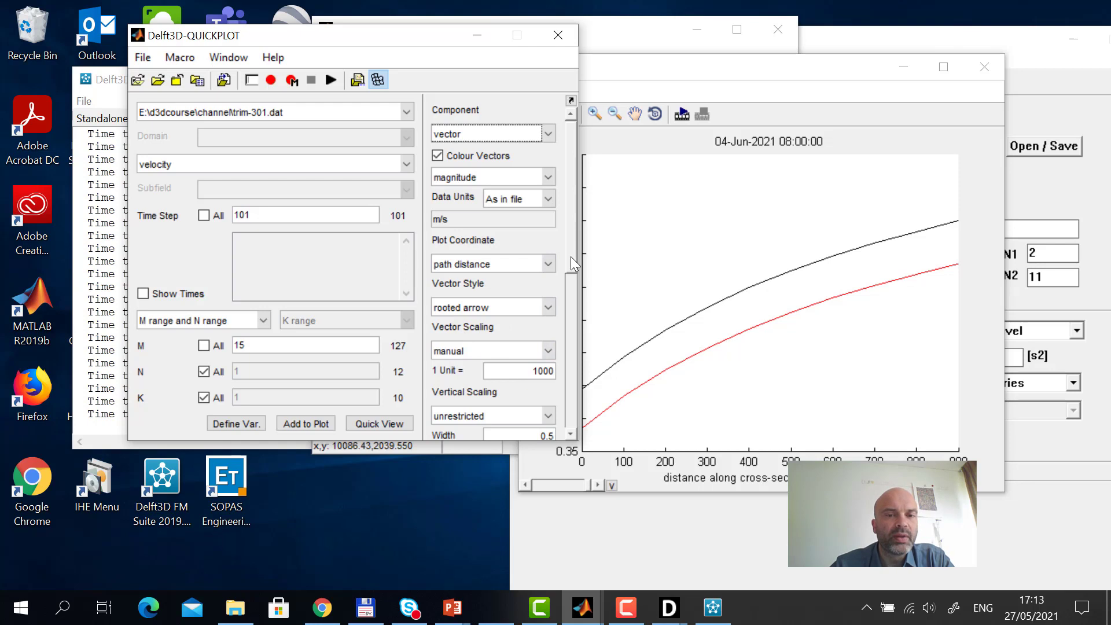
pyautogui.moveTo(570, 256); pyautogui.dragTo(572, 276)
pyautogui.moveTo(576, 316); pyautogui.dragTo(550, 349)
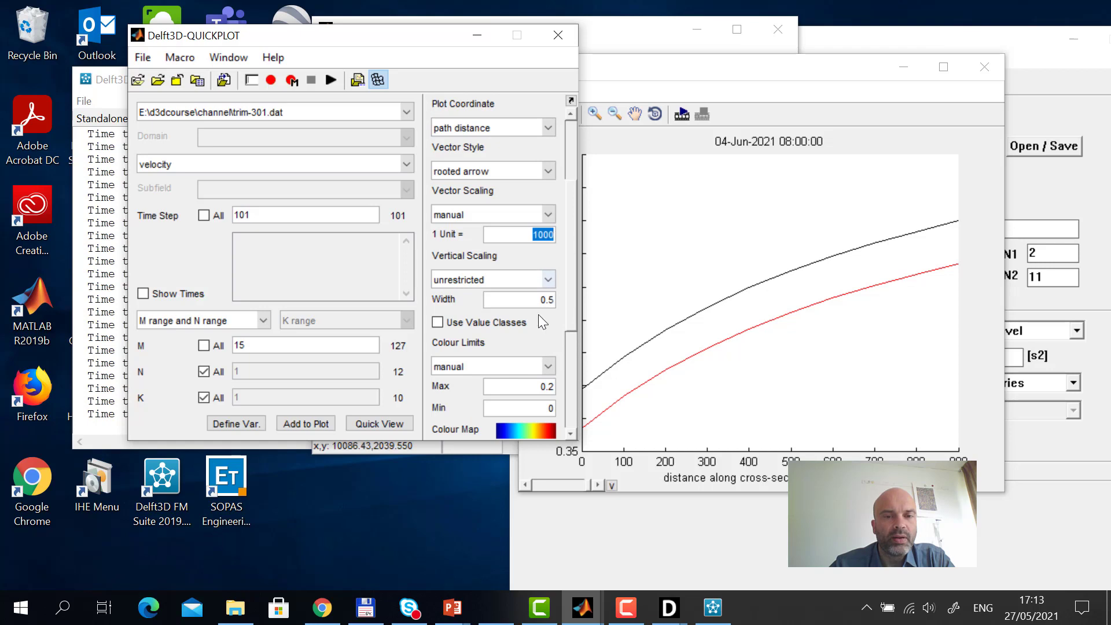
# - Plot the cross-section velocity vectors in a new figure with manual colour limits and a maximum of 0.01
pyautogui.click(550, 363)
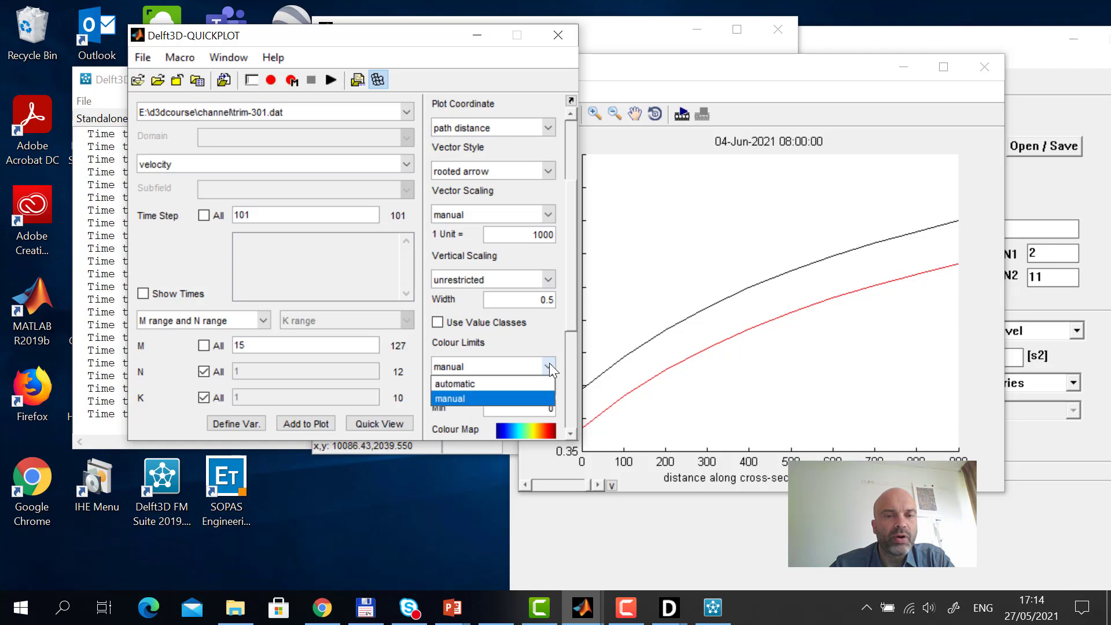
pyautogui.click(518, 380)
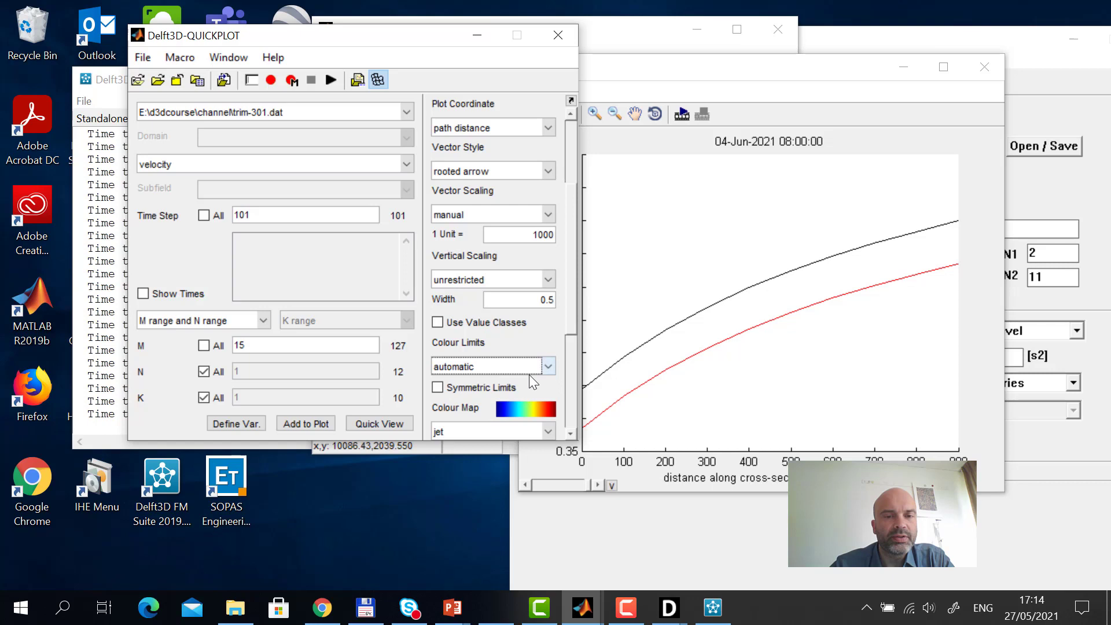
pyautogui.click(504, 368)
pyautogui.click(478, 396)
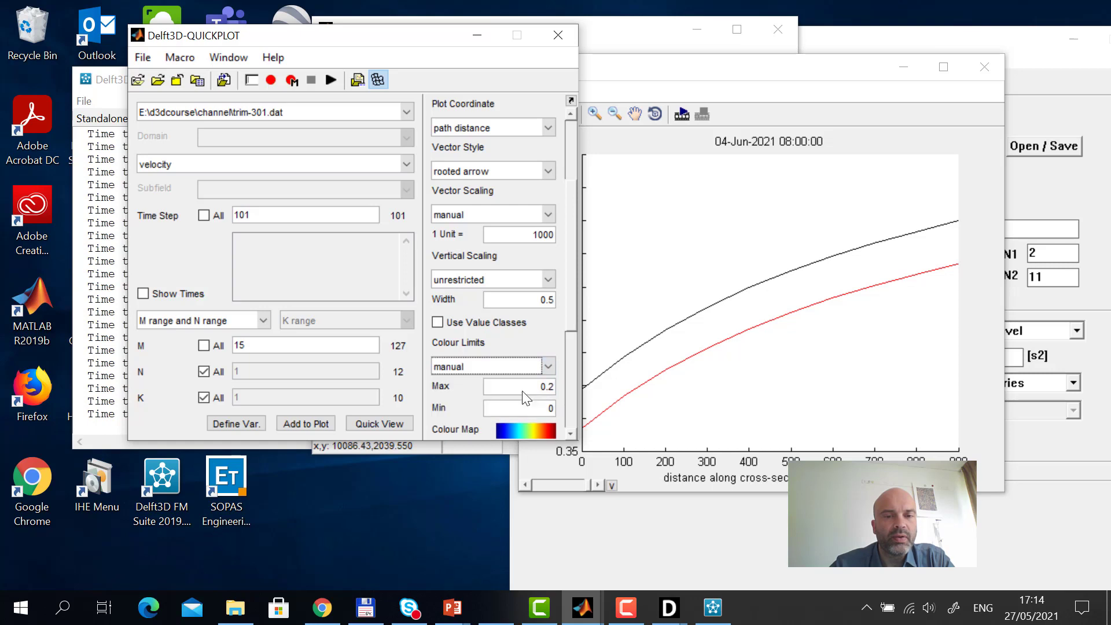
pyautogui.moveTo(538, 386); pyautogui.dragTo(555, 384)
pyautogui.write('0')
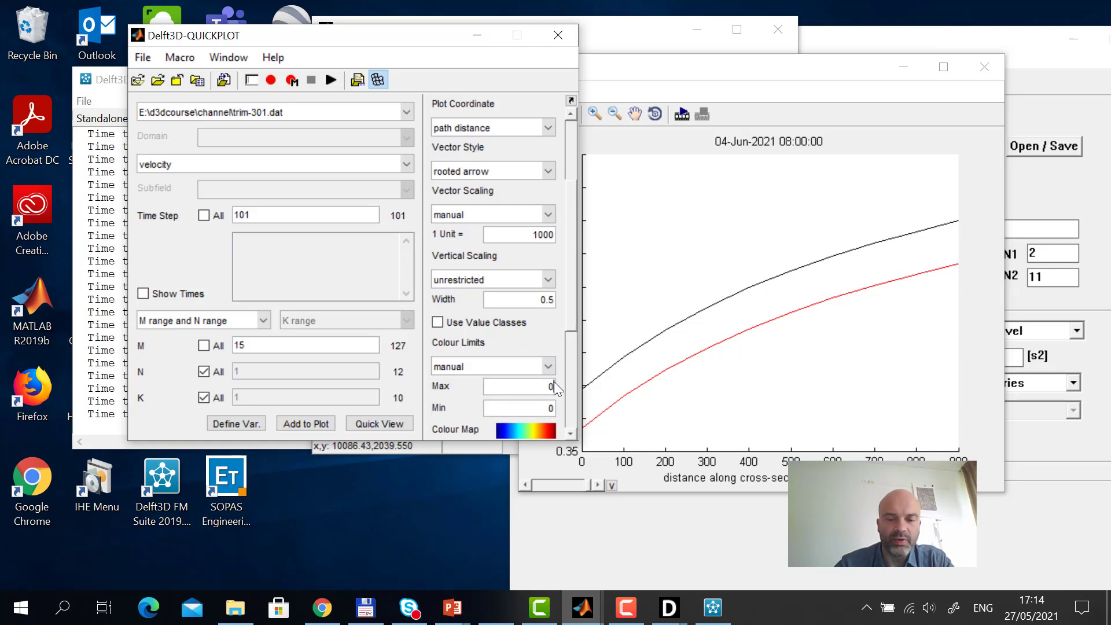
pyautogui.write('.0')
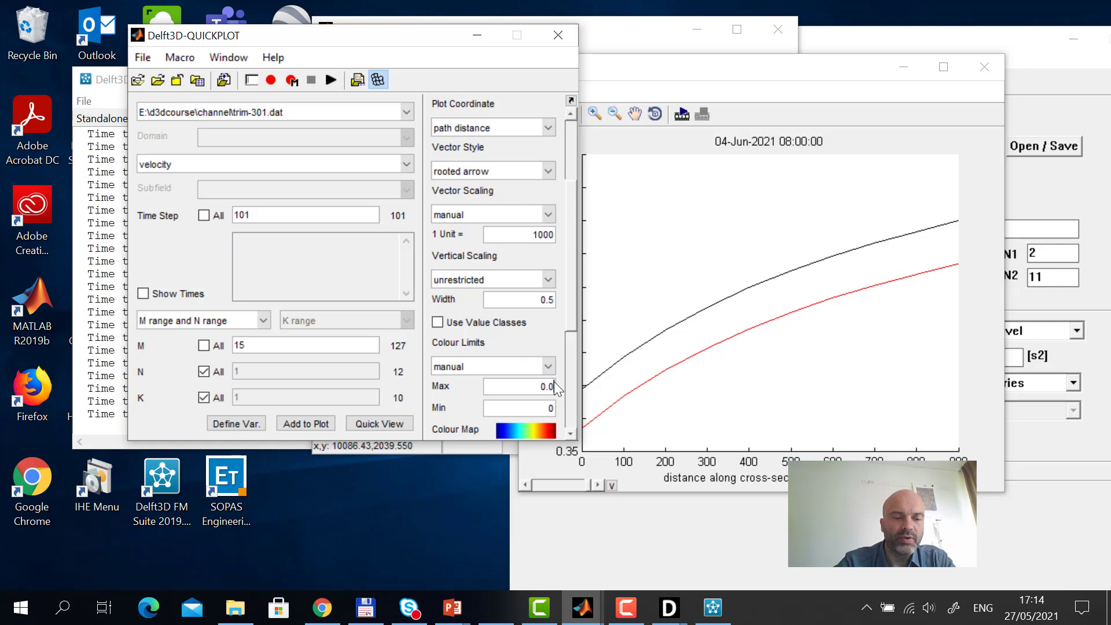
pyautogui.write('1')
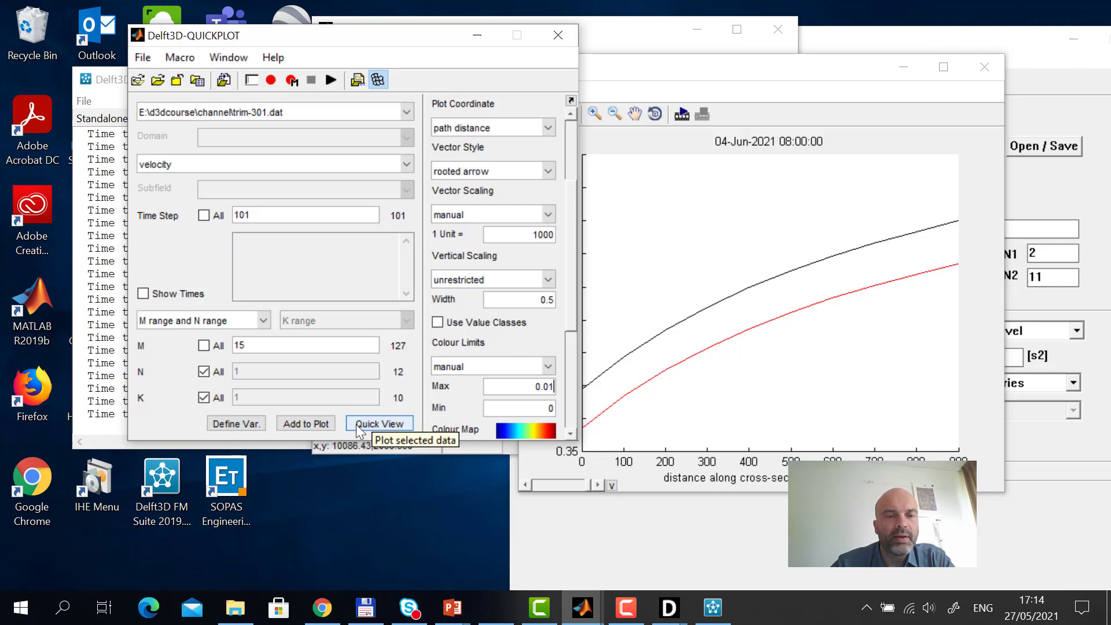
pyautogui.click(379, 425)
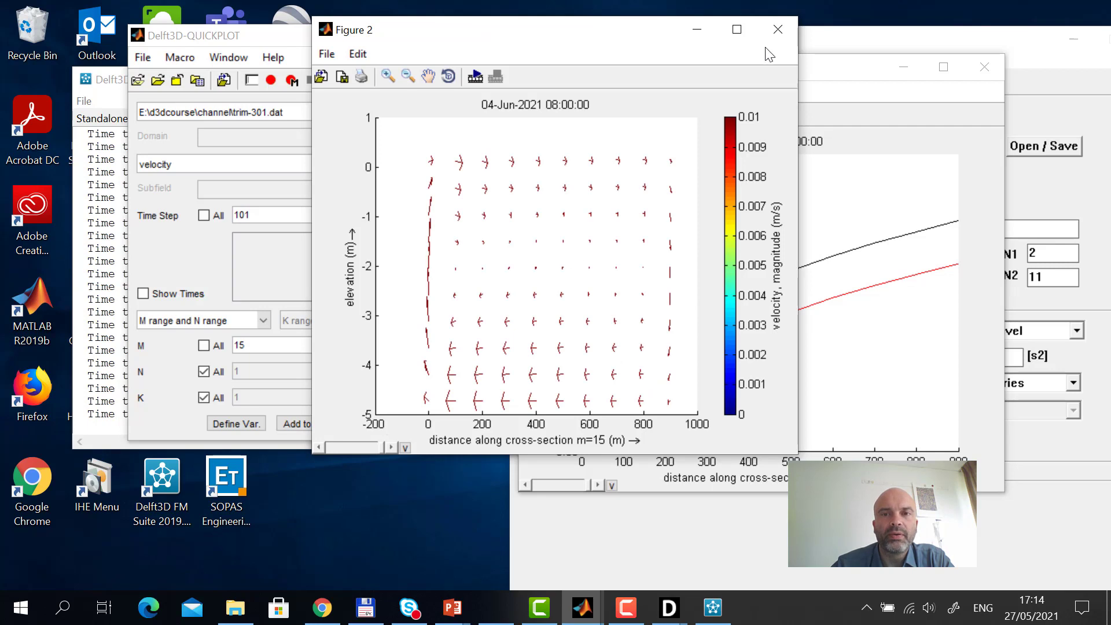
# - Close the velocity figure and replot the vectors with the maximum colour limit set to 0.1
pyautogui.click(779, 30)
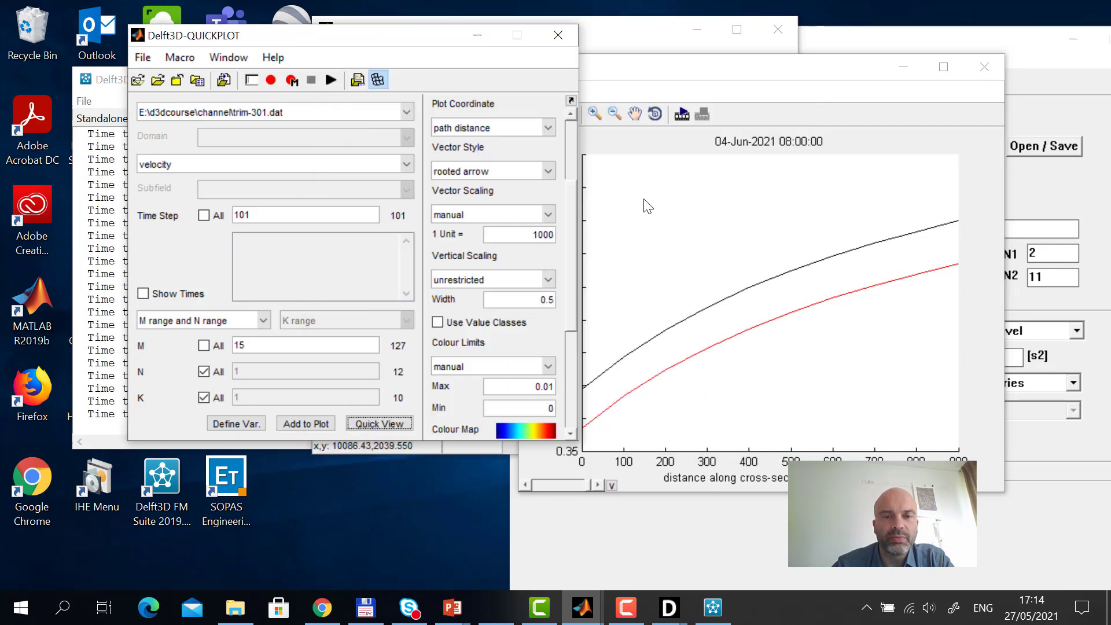
pyautogui.click(553, 393)
pyautogui.press('BackSpace')
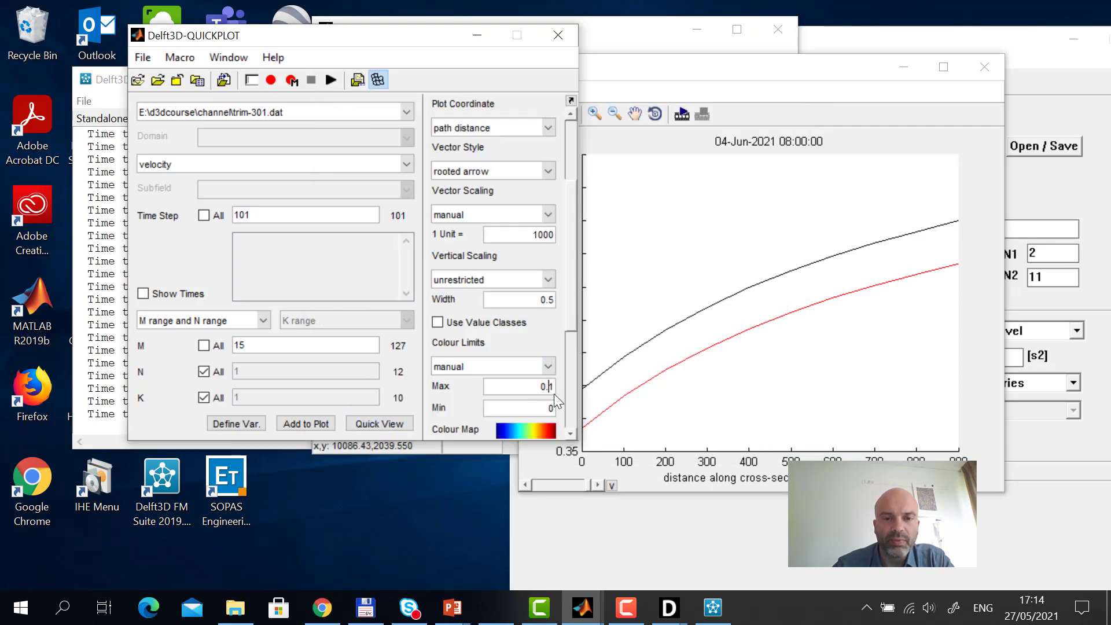
pyautogui.click(379, 422)
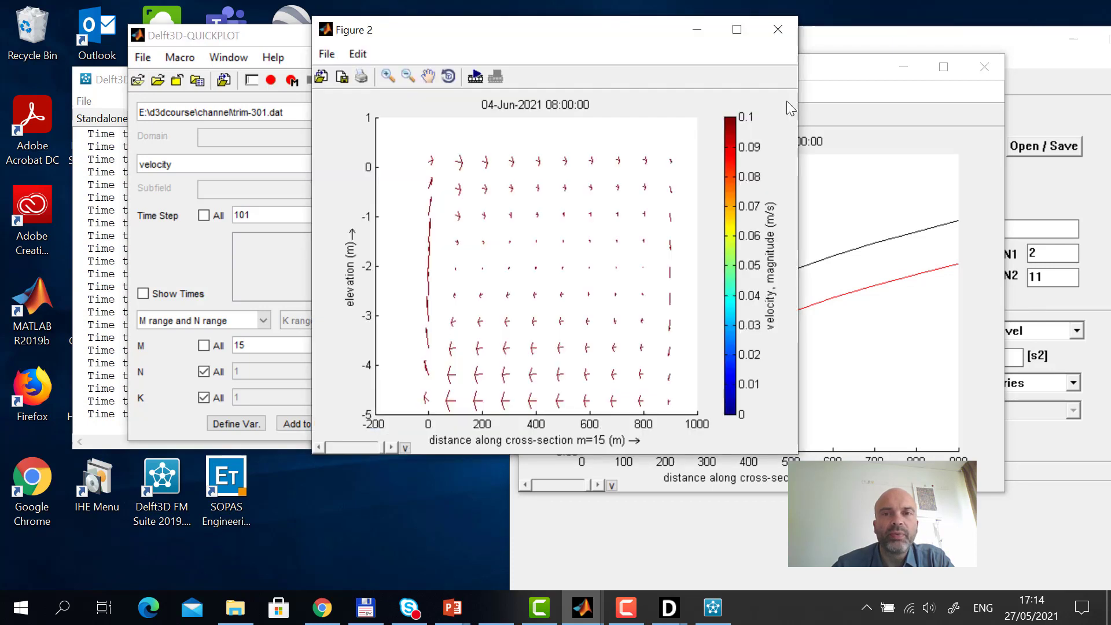
# - Close the velocity figure and replot the cross-section vectors with the maximum colour limit set to 0.5
pyautogui.click(778, 30)
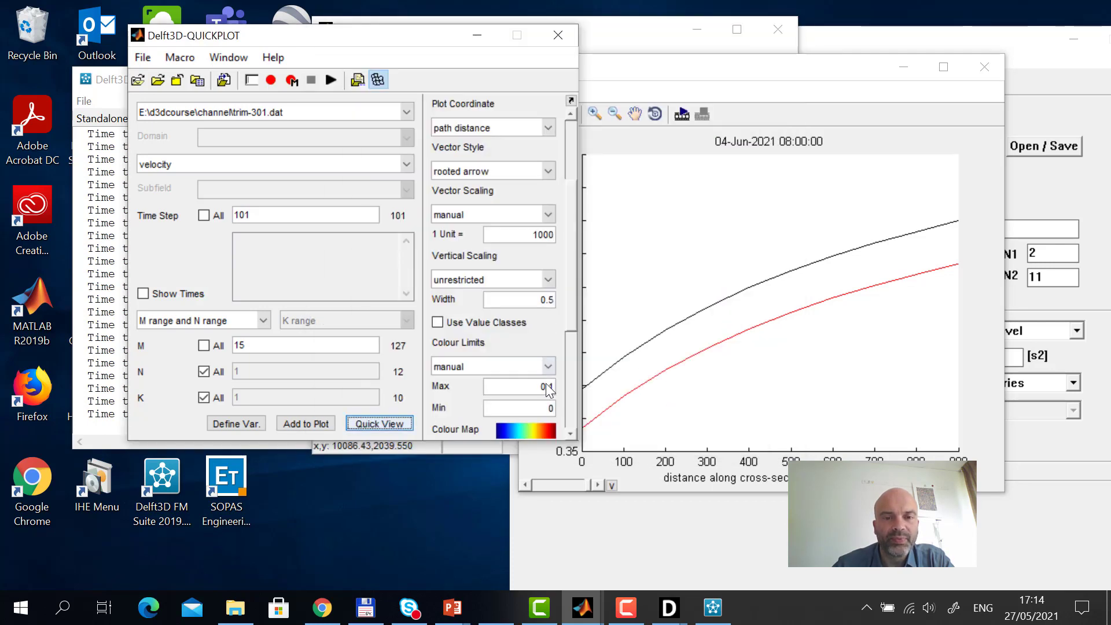
pyautogui.moveTo(547, 385); pyautogui.dragTo(553, 385)
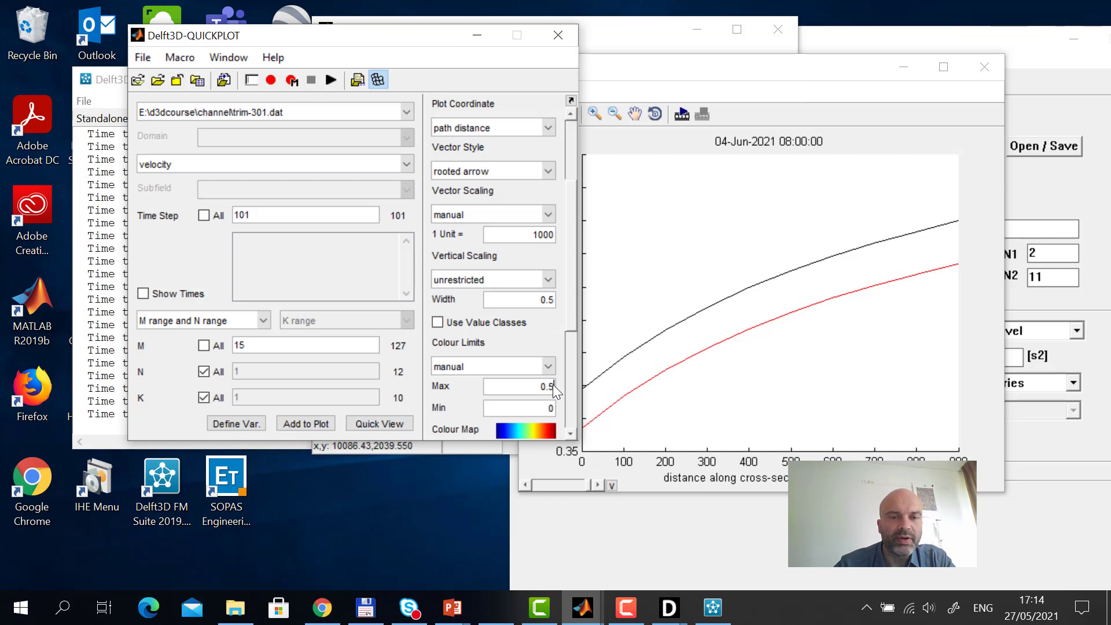
pyautogui.write('5')
pyautogui.click(379, 424)
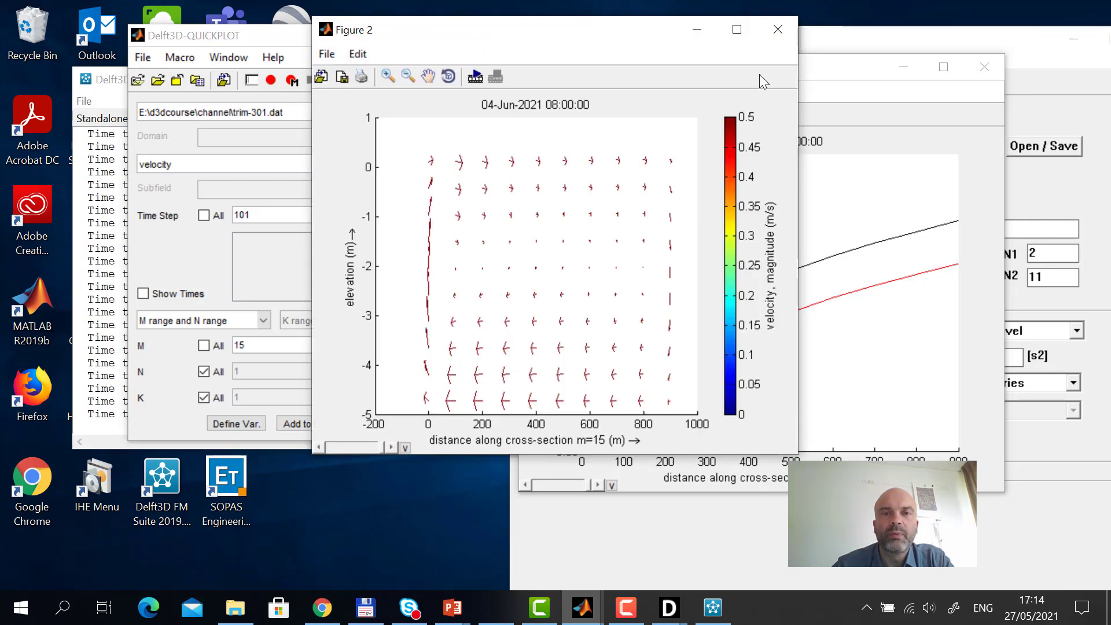
# - Replace the velocity figure with a new plot using automatic colour limits and move it clear of the vector settings
pyautogui.click(778, 29)
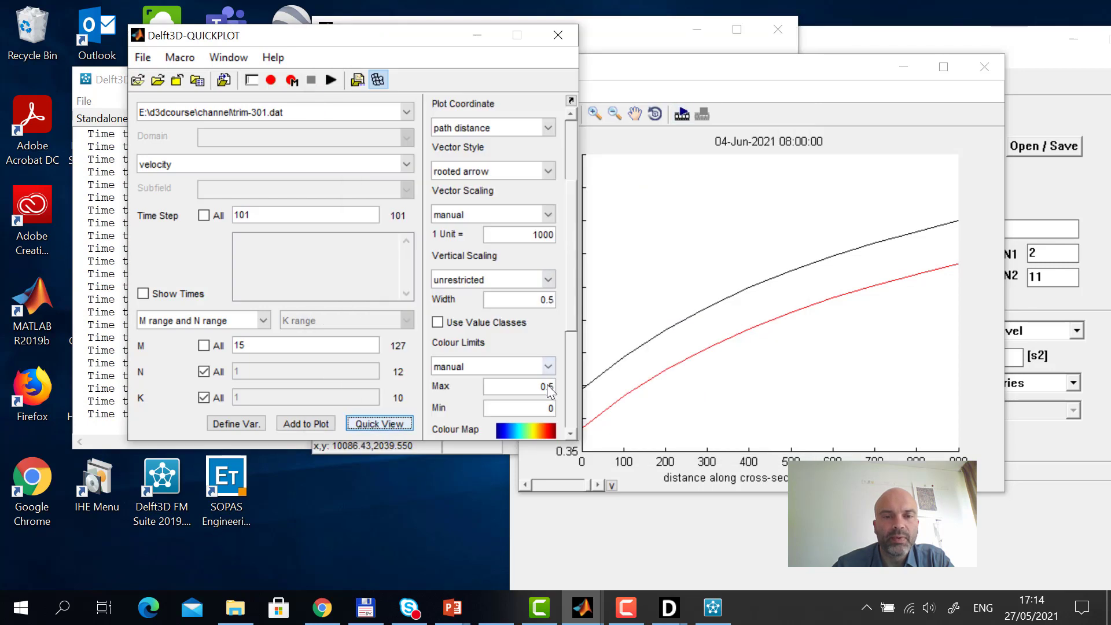
pyautogui.click(472, 367)
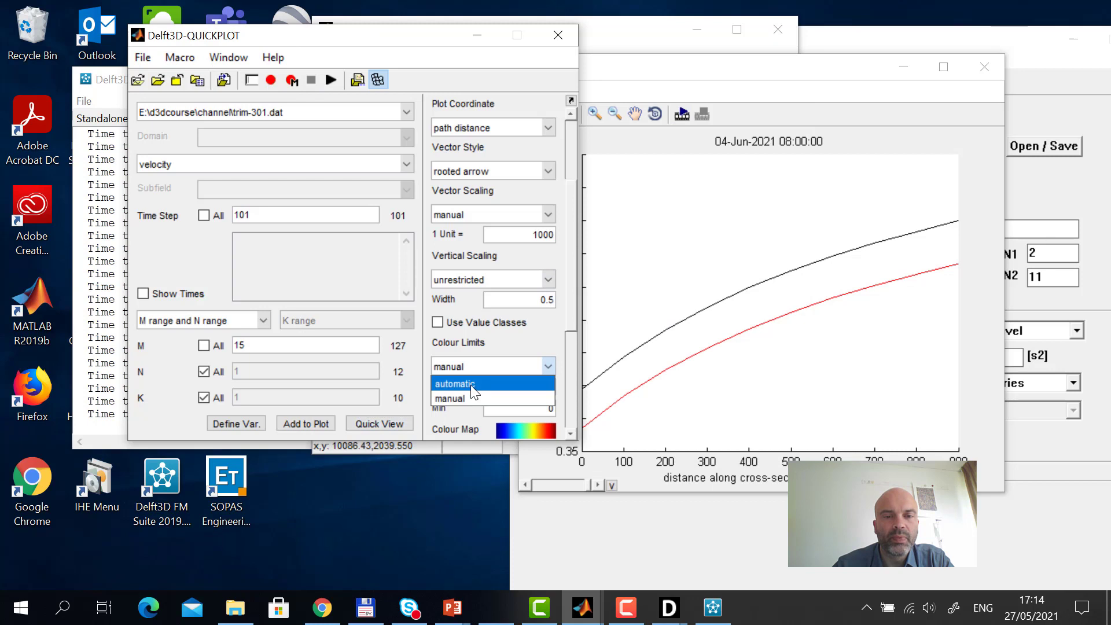
pyautogui.click(471, 381)
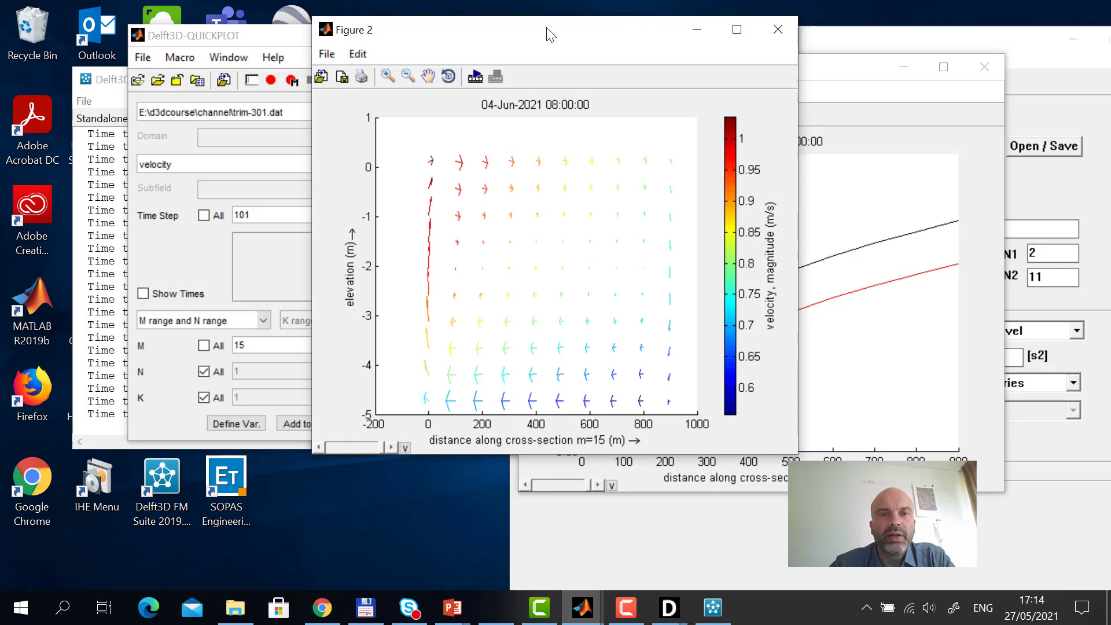
pyautogui.moveTo(579, 32); pyautogui.dragTo(677, 36)
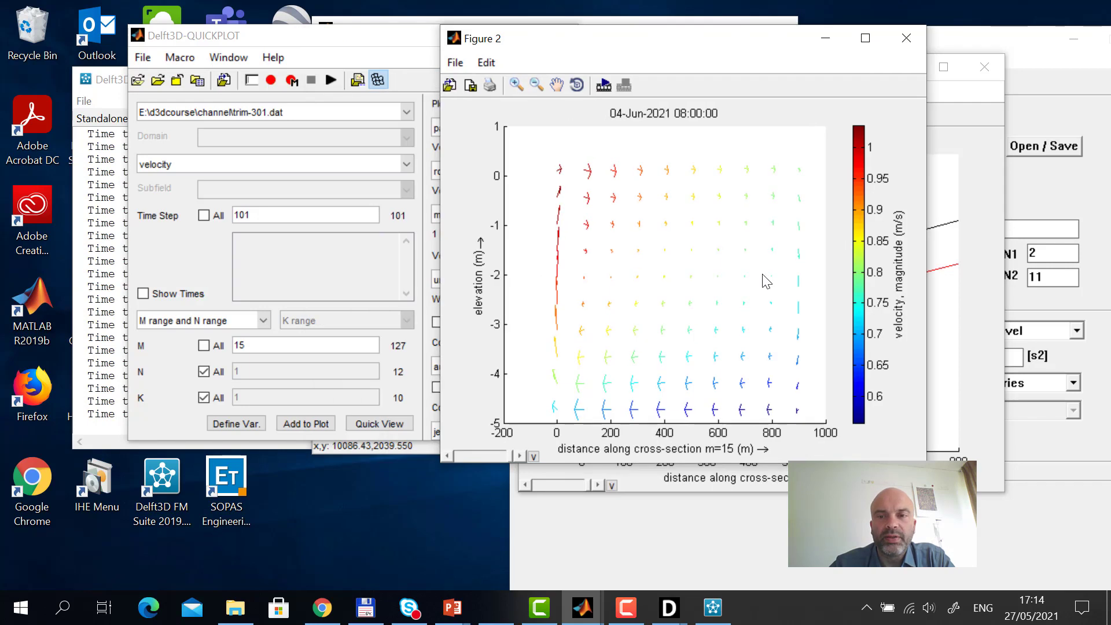